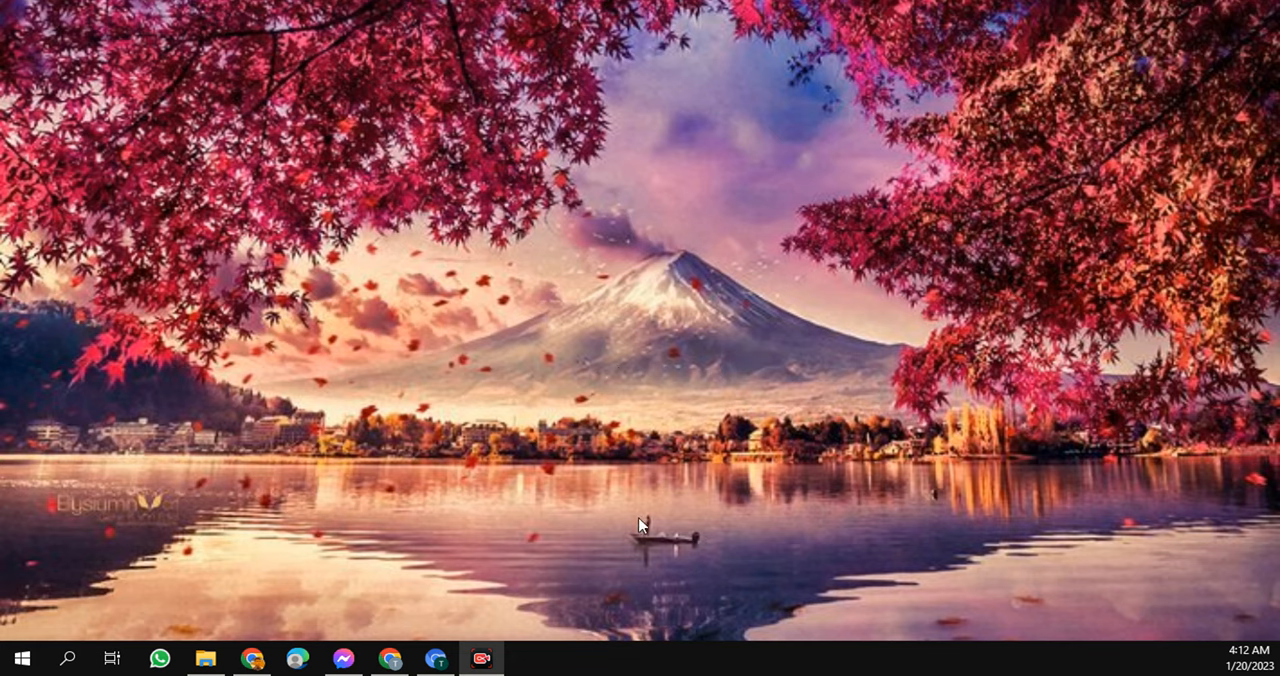
- Switch to the Chromium browser window
{"action": "left_click", "coordinate": [436, 658]}
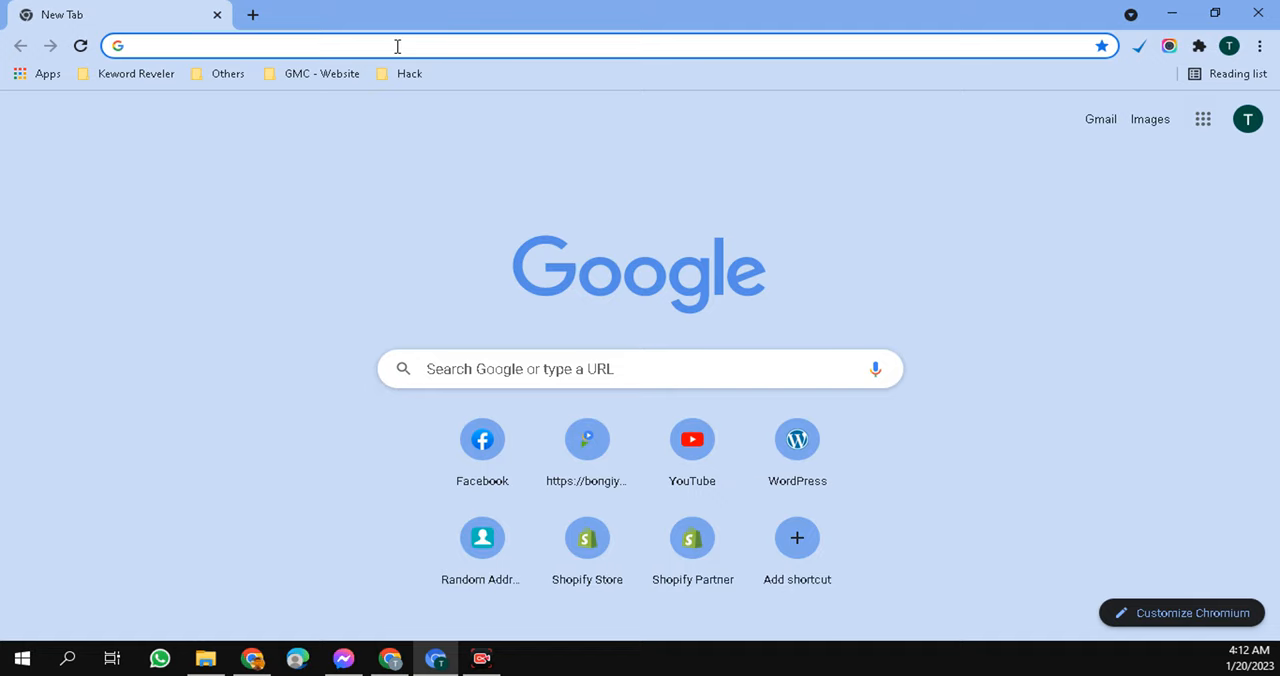
{"action": "left_click", "coordinate": [249, 46]}
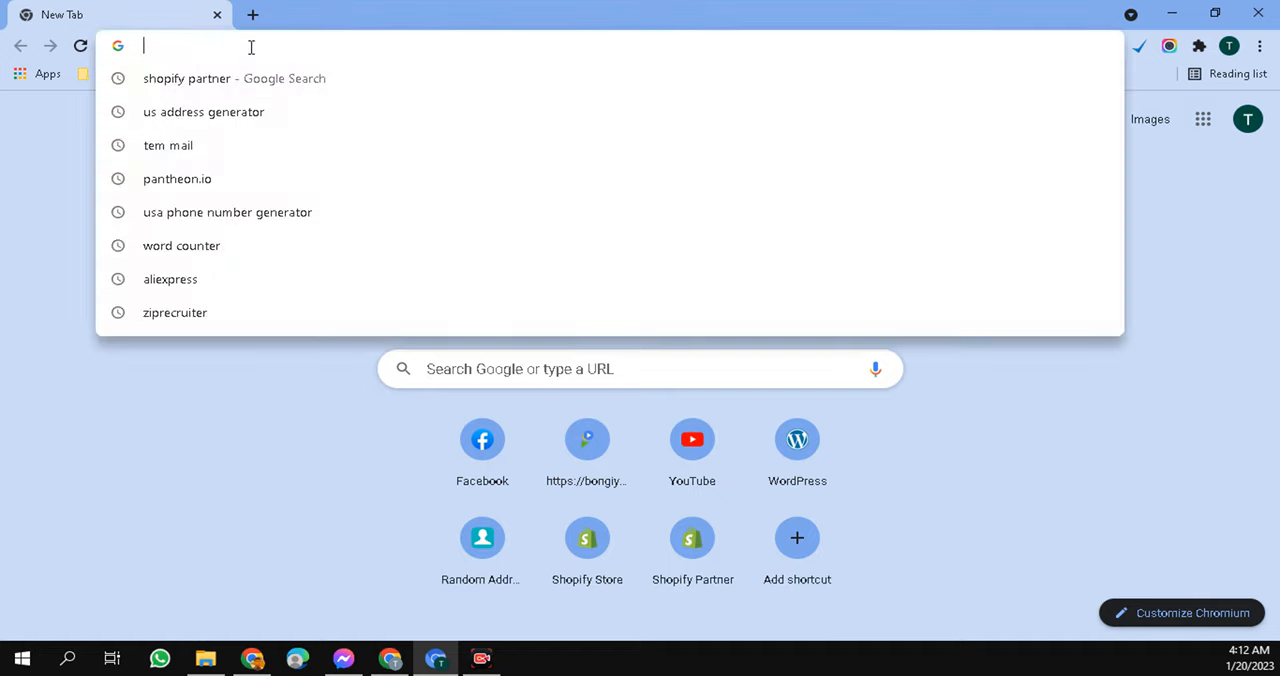
{"action": "left_click", "coordinate": [236, 444]}
{"action": "left_click", "coordinate": [189, 46]}
{"action": "left_click", "coordinate": [46, 116]}
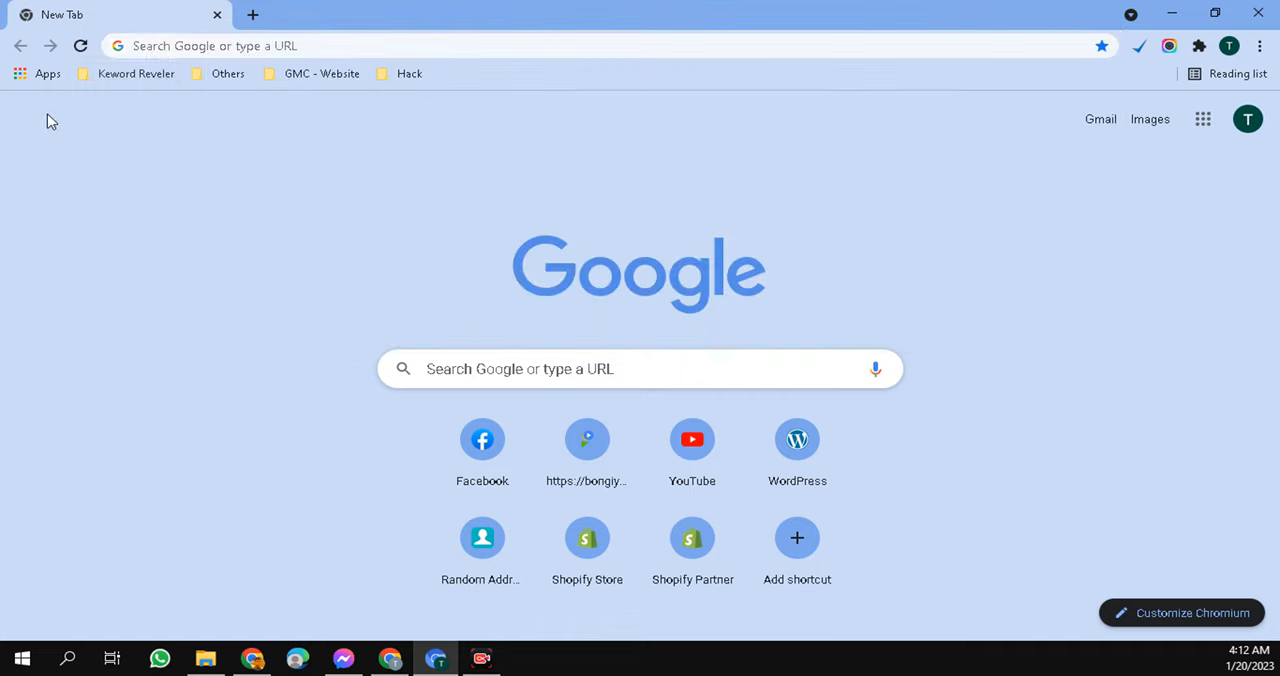
{"action": "left_click", "coordinate": [200, 45]}
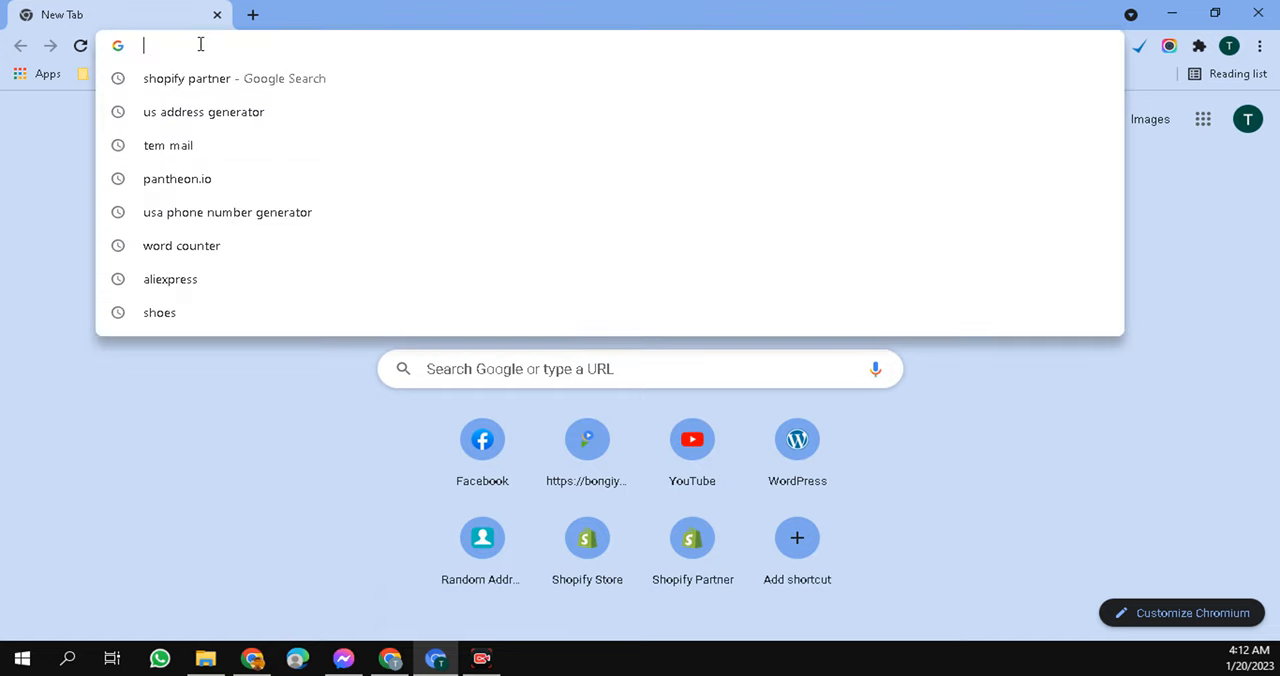
{"action": "left_click", "coordinate": [223, 420]}
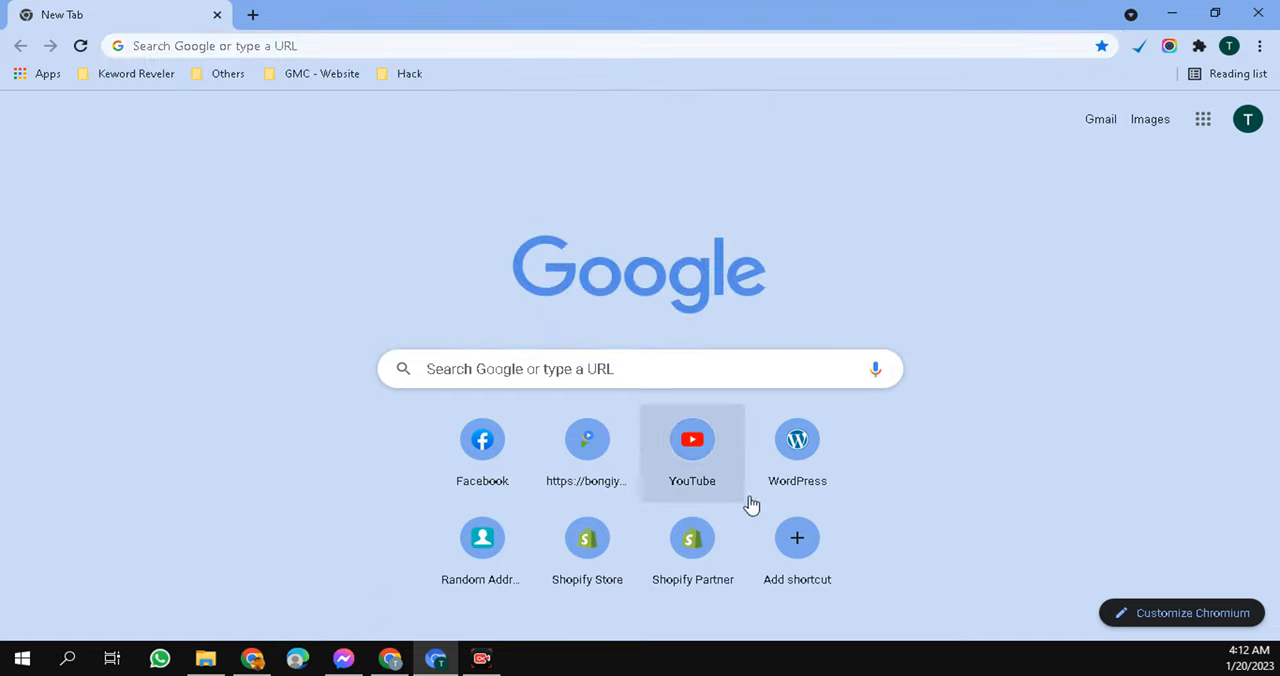
- Open the Shopify Partner dashboard from the new tab page's shortcuts
{"action": "left_click", "coordinate": [700, 563]}
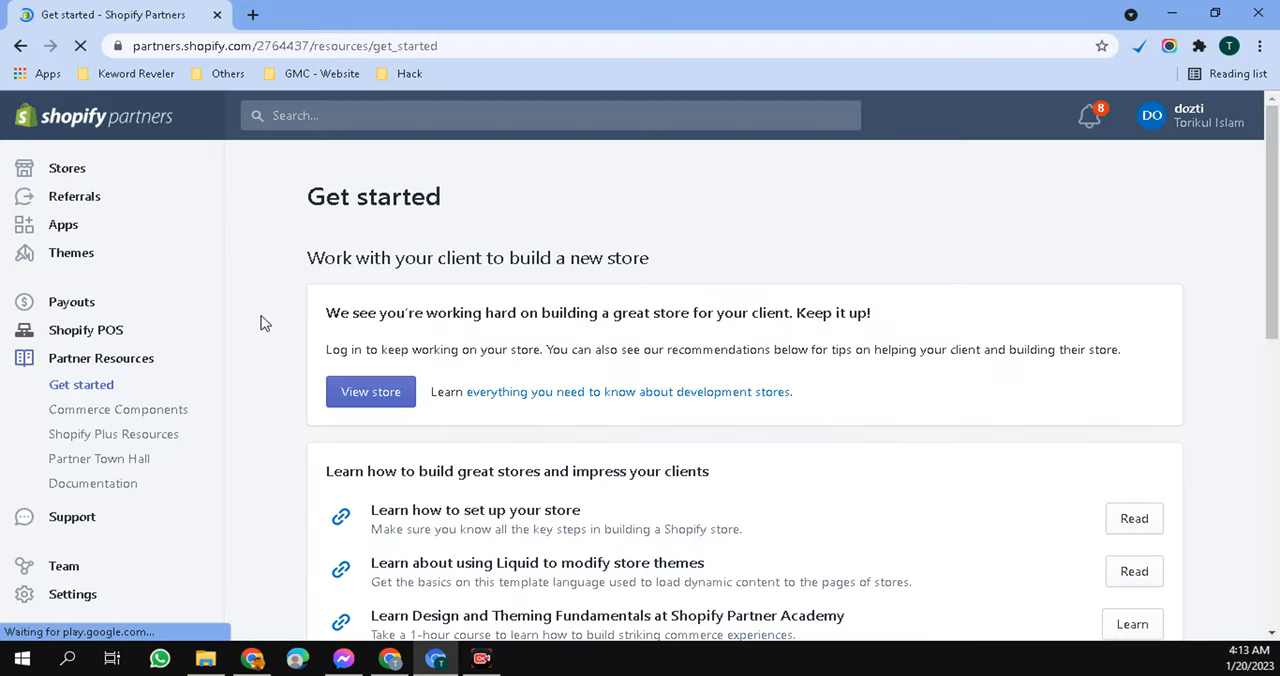
{"action": "scroll", "coordinate": [397, 430], "scroll_direction": "down", "scroll_amount": 4}
{"action": "scroll", "coordinate": [400, 450], "scroll_direction": "up", "scroll_amount": 4}
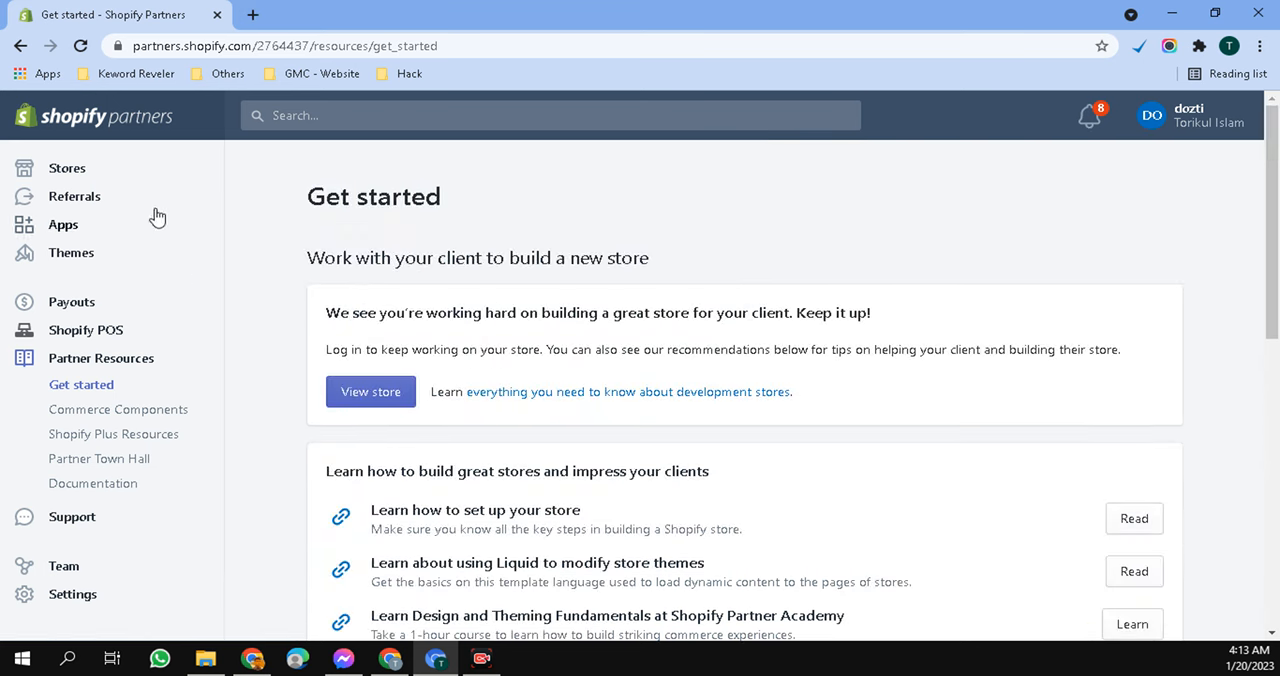
- Go to the partner account's stores and start creating a development store
{"action": "left_click", "coordinate": [87, 179]}
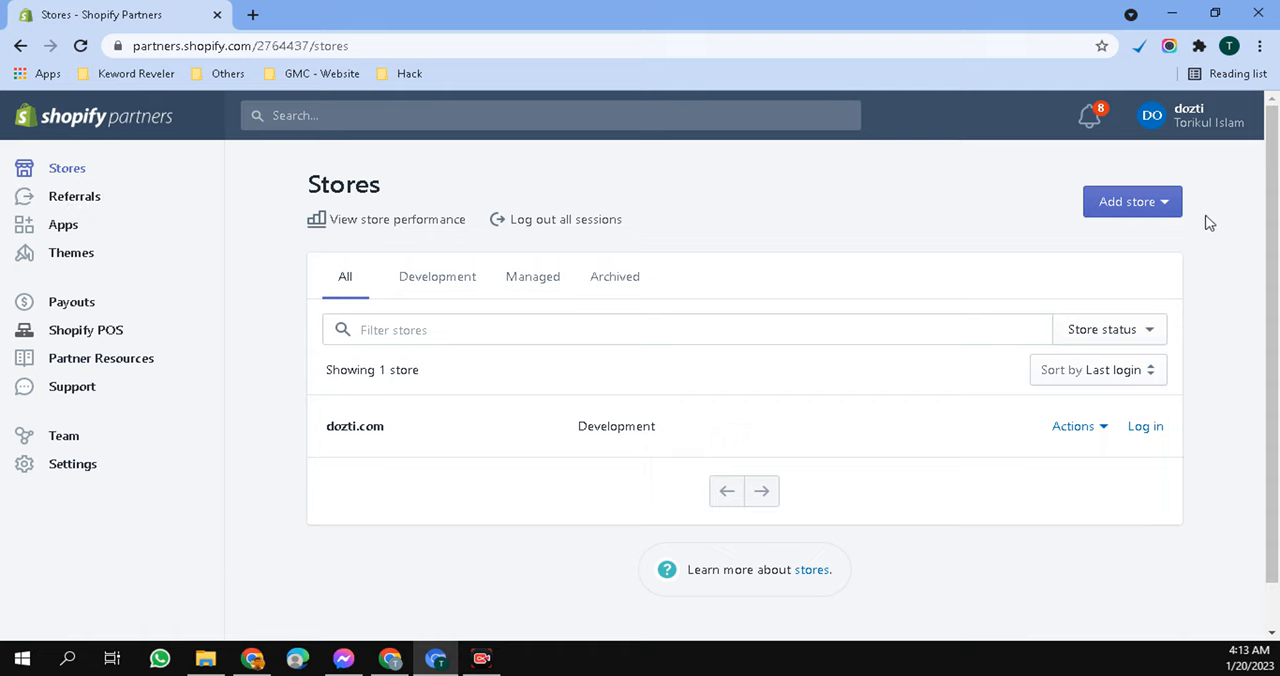
{"action": "left_click", "coordinate": [1160, 204]}
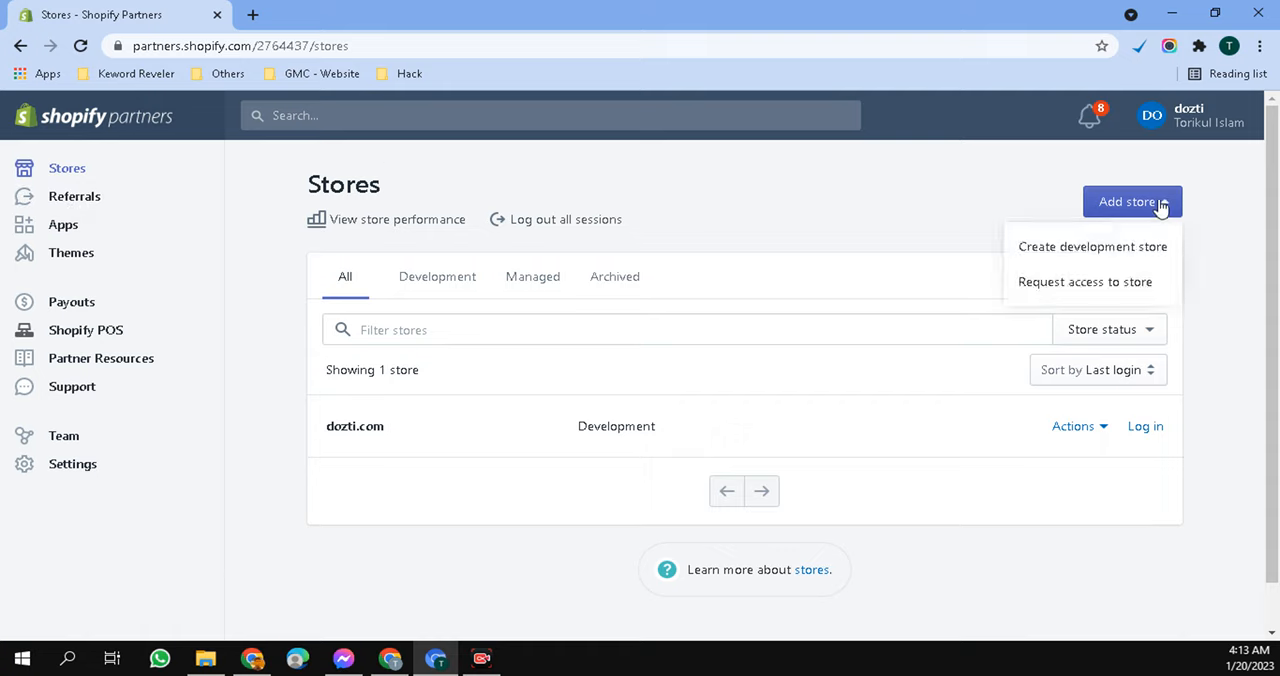
{"action": "left_click", "coordinate": [1118, 262]}
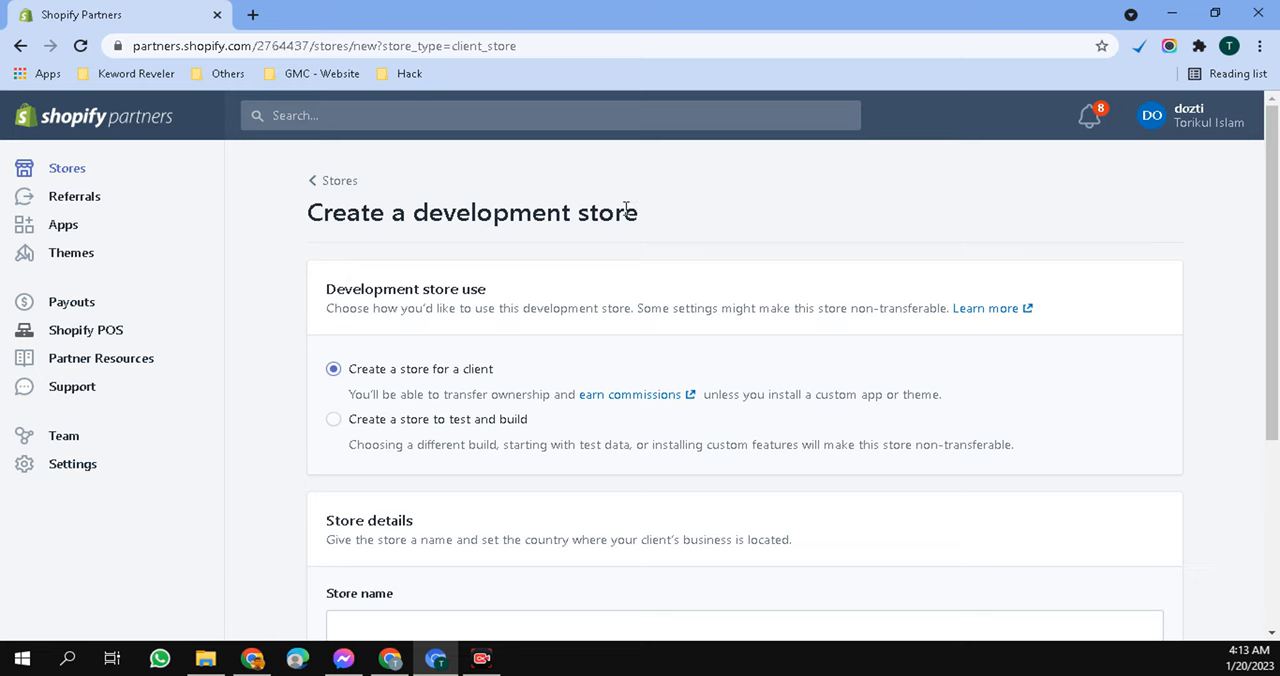
- Review the development store form, including the client and test store options and the store name and URL fields
{"action": "scroll", "coordinate": [626, 208], "scroll_direction": "down", "scroll_amount": 2}
{"action": "scroll", "coordinate": [620, 215], "scroll_direction": "up", "scroll_amount": 2}
{"action": "left_click_drag", "start_coordinate": [541, 370], "coordinate": [356, 374]}
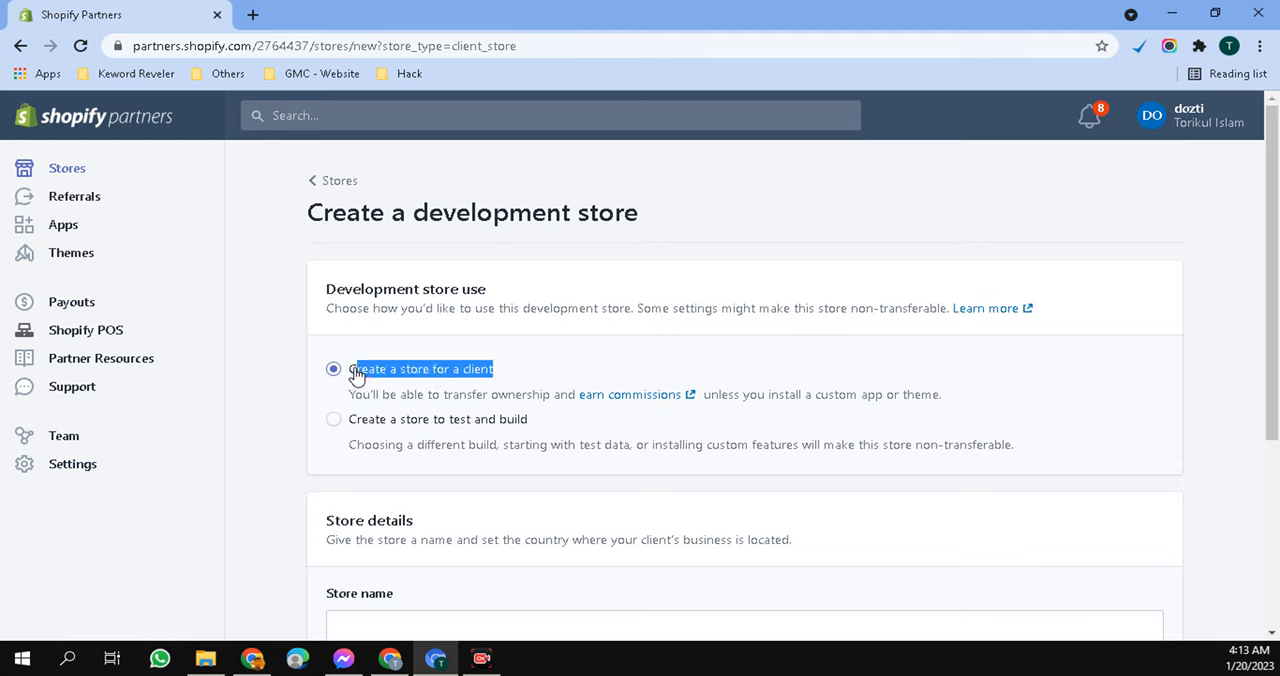
{"action": "left_click", "coordinate": [283, 358]}
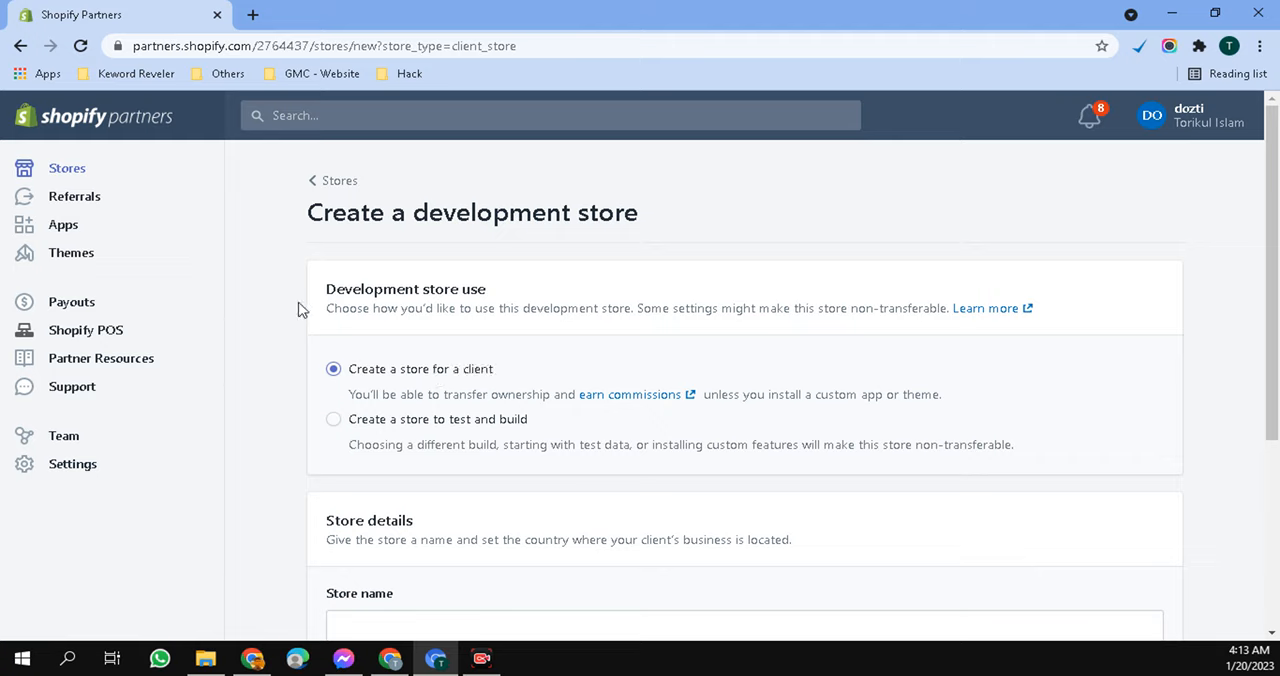
{"action": "left_click_drag", "start_coordinate": [340, 370], "coordinate": [506, 373]}
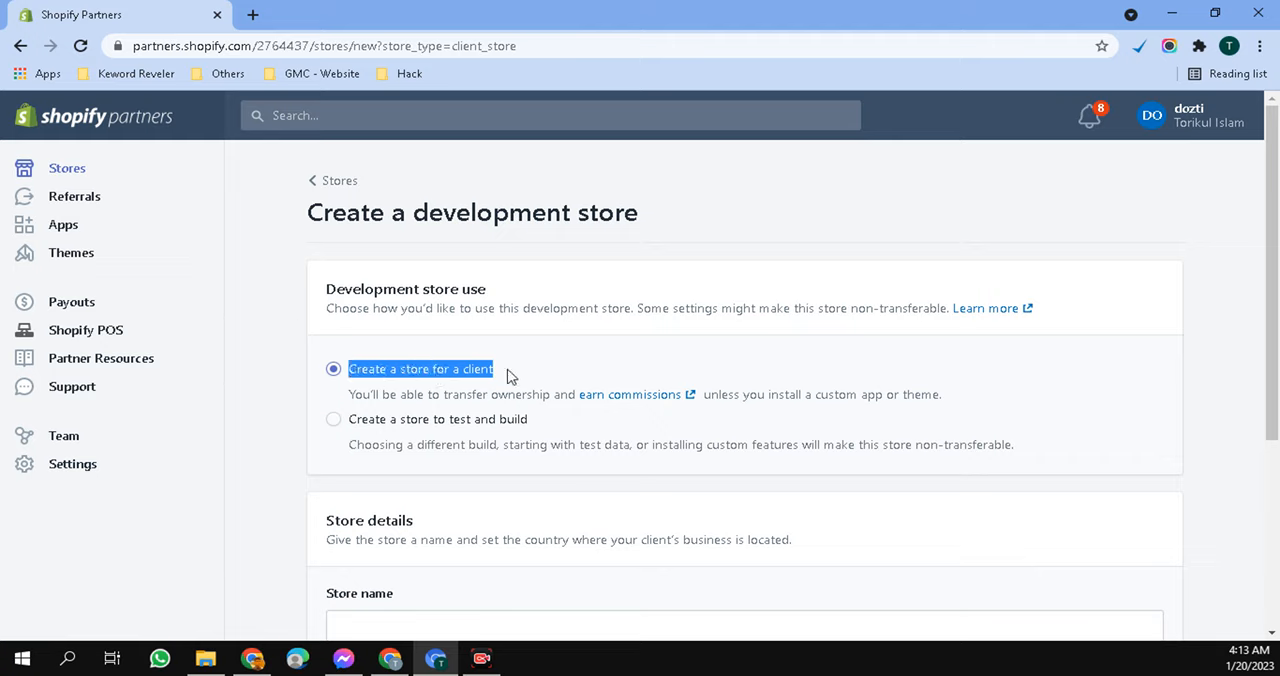
{"action": "left_click", "coordinate": [232, 369]}
{"action": "scroll", "coordinate": [245, 376], "scroll_direction": "down", "scroll_amount": 2}
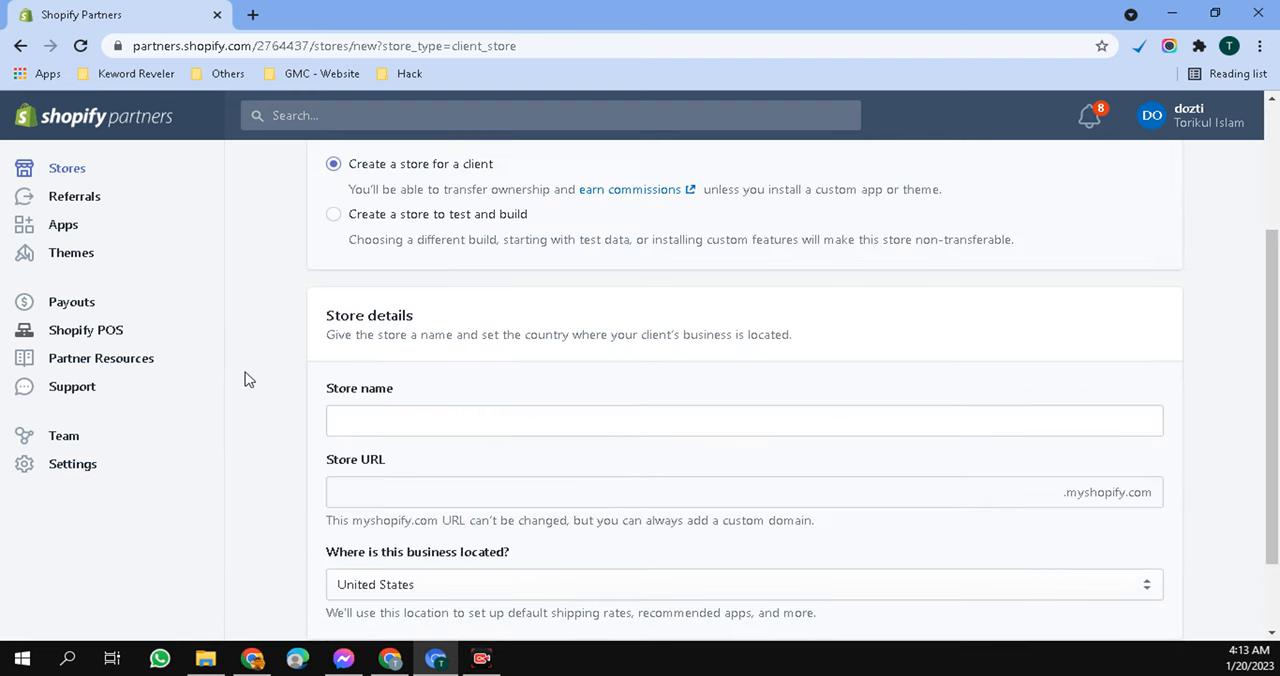
{"action": "scroll", "coordinate": [278, 350], "scroll_direction": "up", "scroll_amount": 2}
{"action": "scroll", "coordinate": [300, 342], "scroll_direction": "down", "scroll_amount": 2}
{"action": "left_click_drag", "start_coordinate": [339, 409], "coordinate": [481, 406]}
{"action": "scroll", "coordinate": [486, 405], "scroll_direction": "down", "scroll_amount": 1}
{"action": "left_click_drag", "start_coordinate": [415, 364], "coordinate": [320, 362]}
{"action": "left_click", "coordinate": [358, 318]}
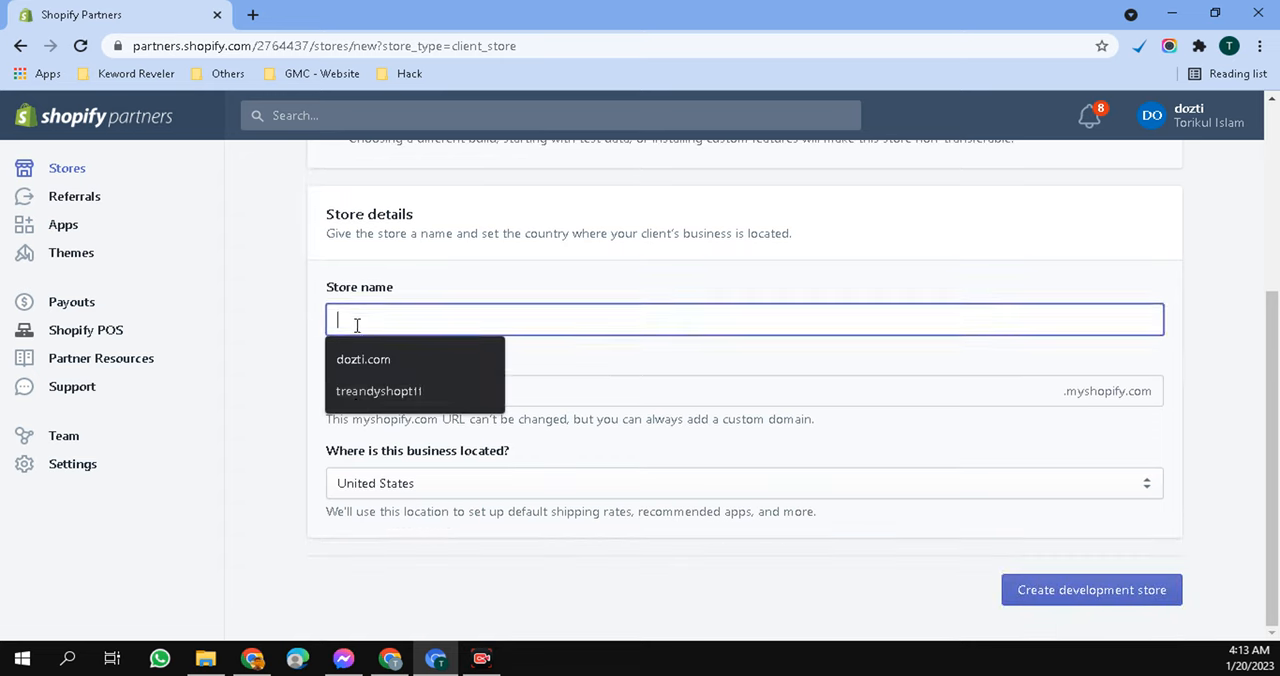
{"action": "left_click", "coordinate": [257, 358]}
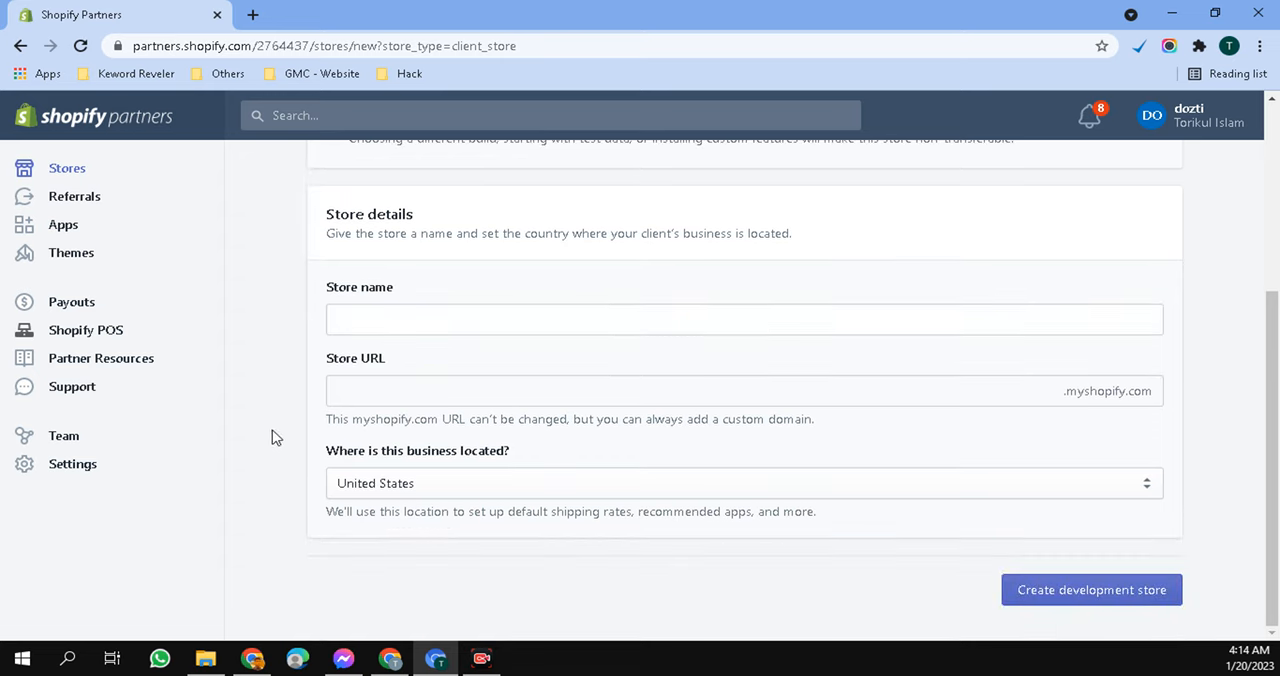
{"action": "left_click", "coordinate": [379, 322]}
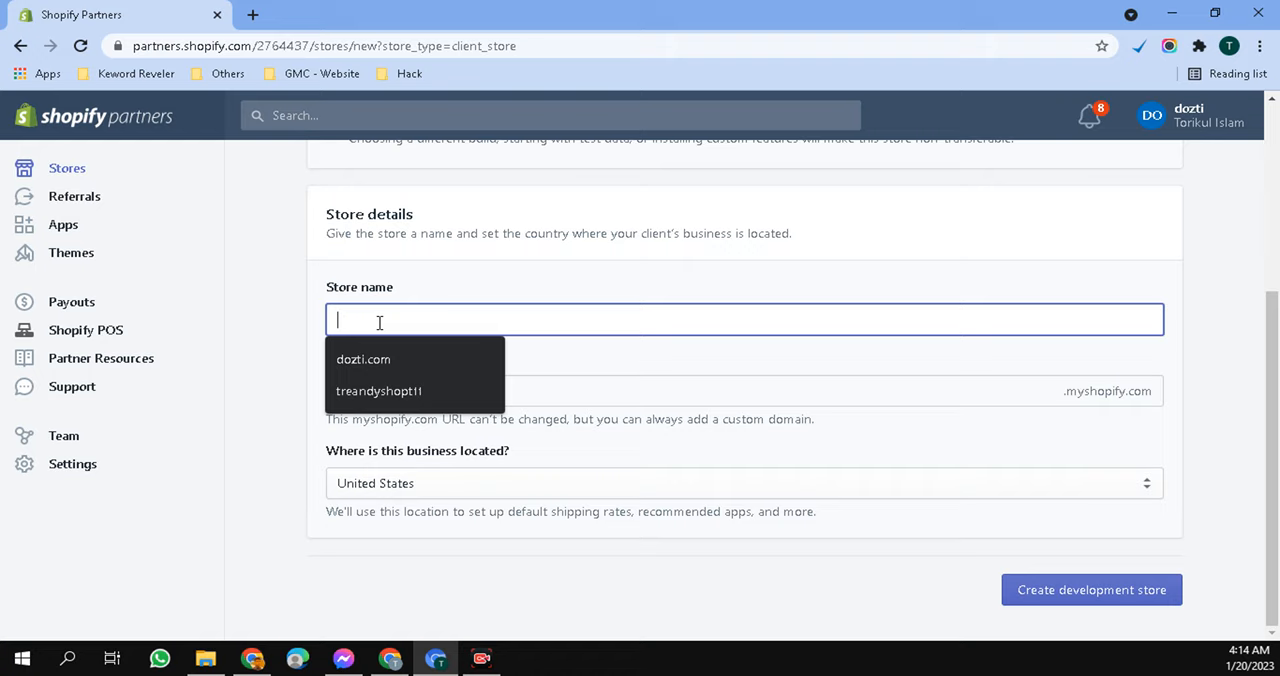
{"action": "type", "text": "bsh"}
{"action": "key", "text": "BackSpace"}
{"action": "key", "text": "BackSpace"}
{"action": "key", "text": "BackSpace"}
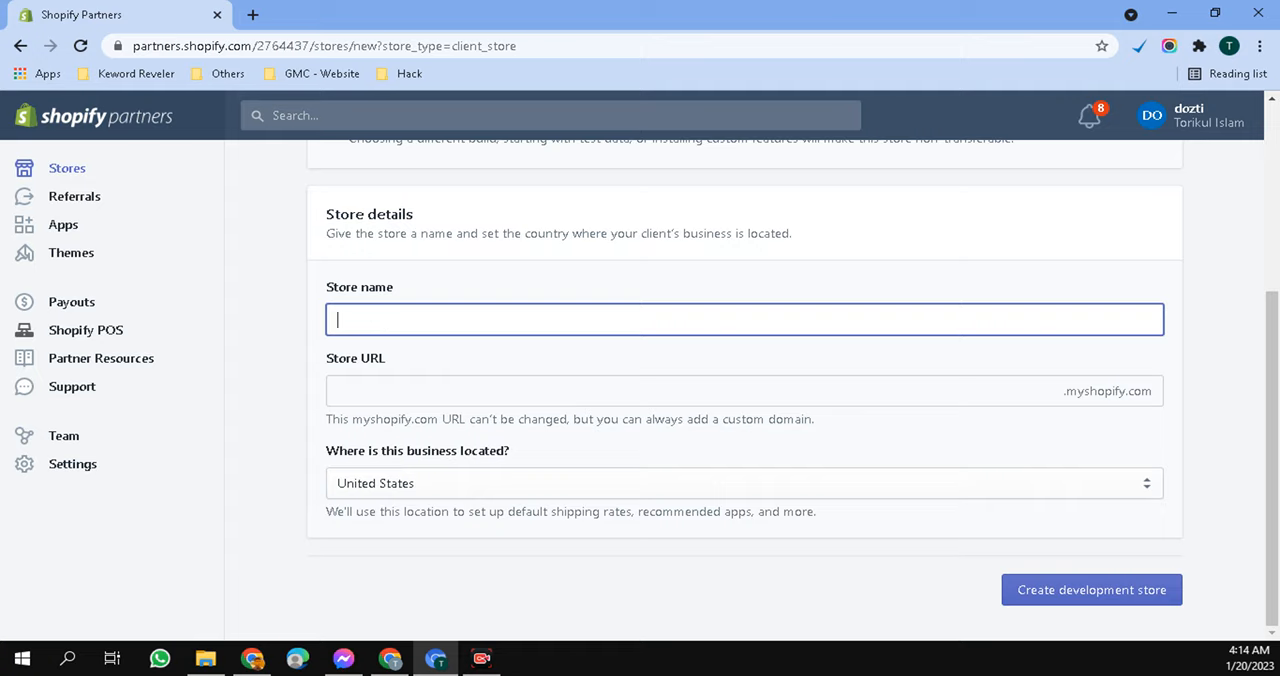
{"action": "key", "text": "alt+Tab"}
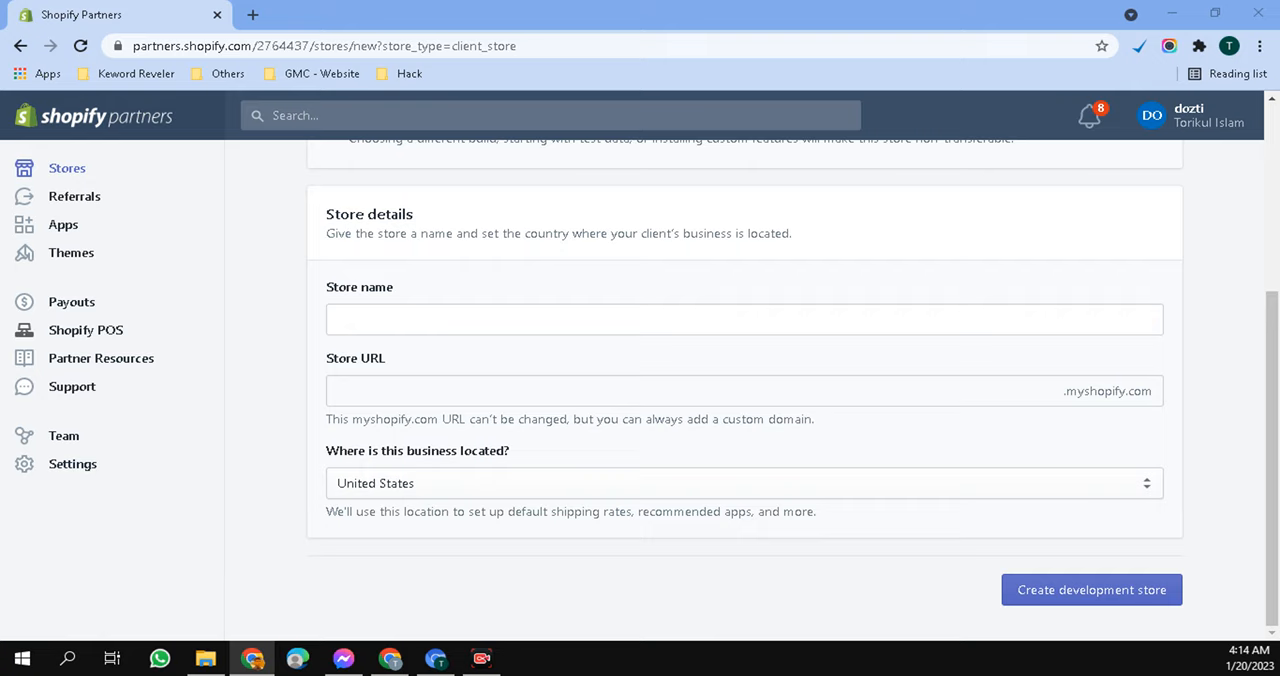
- Try "promoondemand" as the name of the development store
{"action": "left_click", "coordinate": [404, 325]}
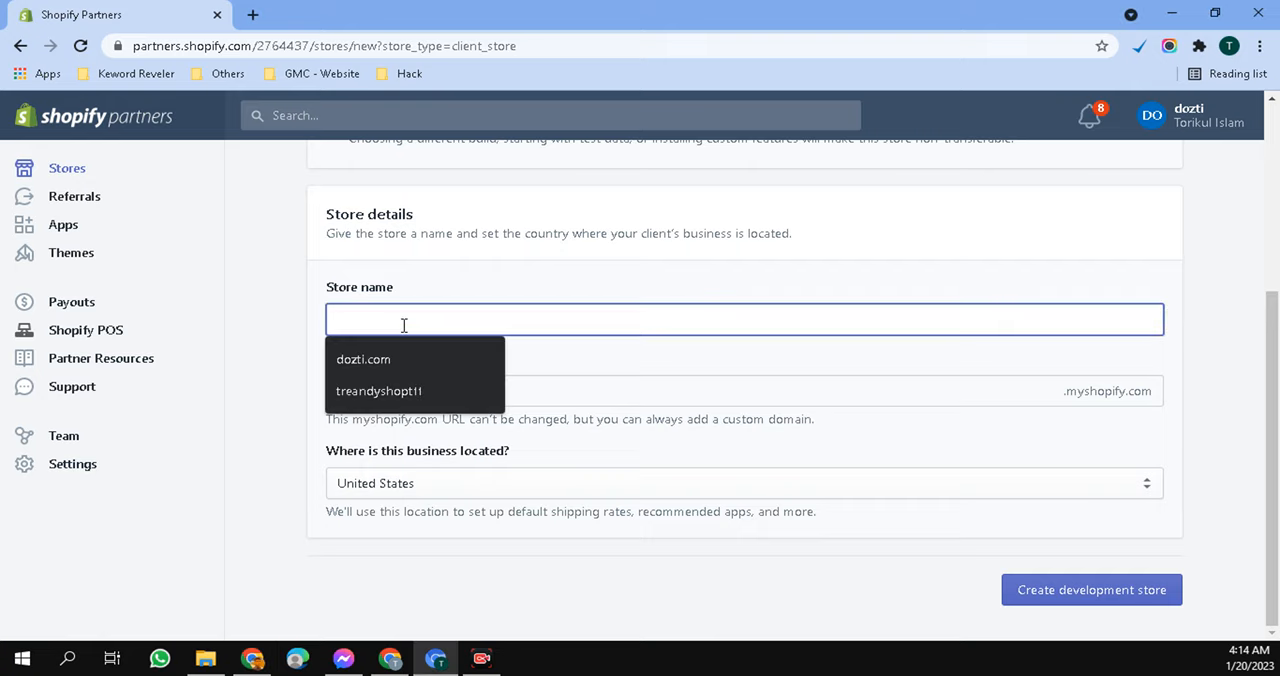
{"action": "type", "text": "prom"}
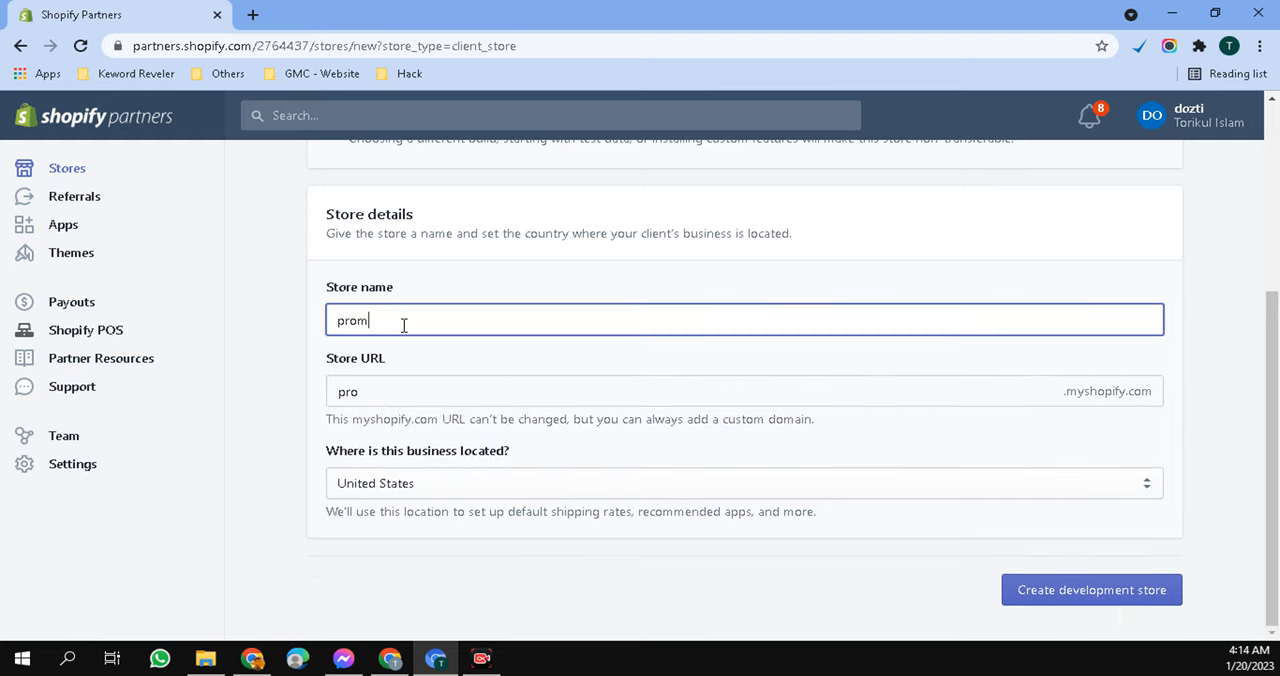
{"action": "type", "text": "o on"}
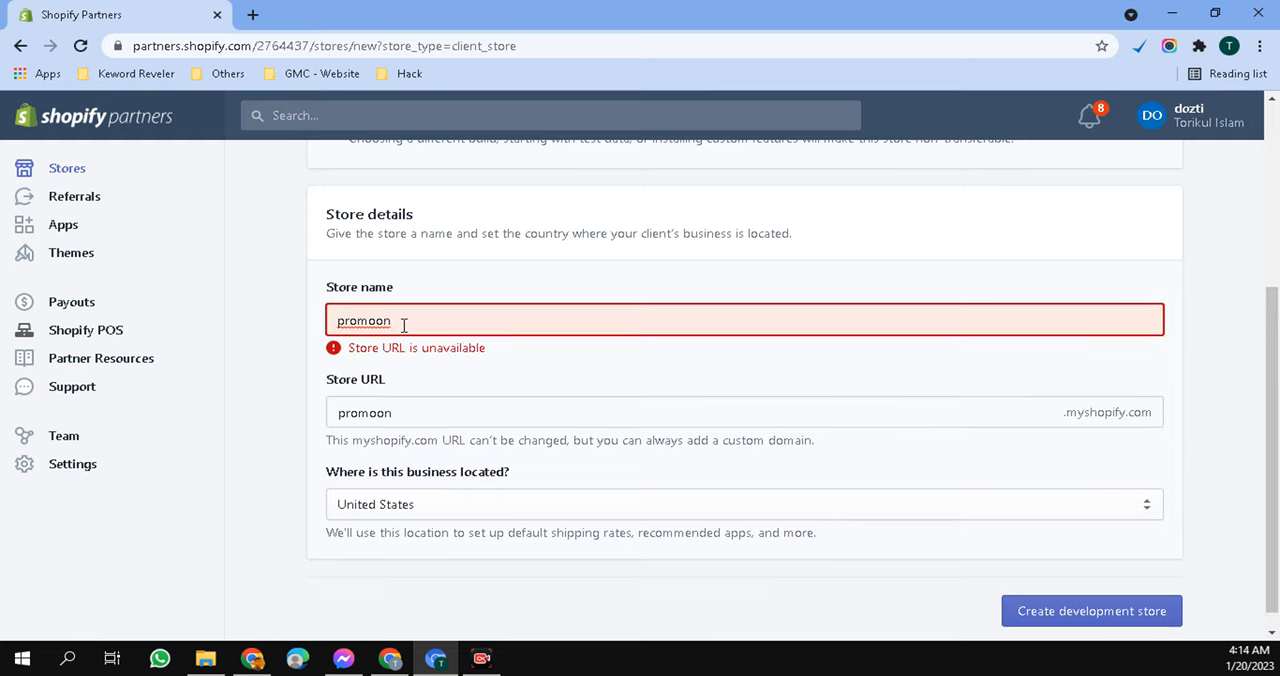
{"action": "type", "text": "d"}
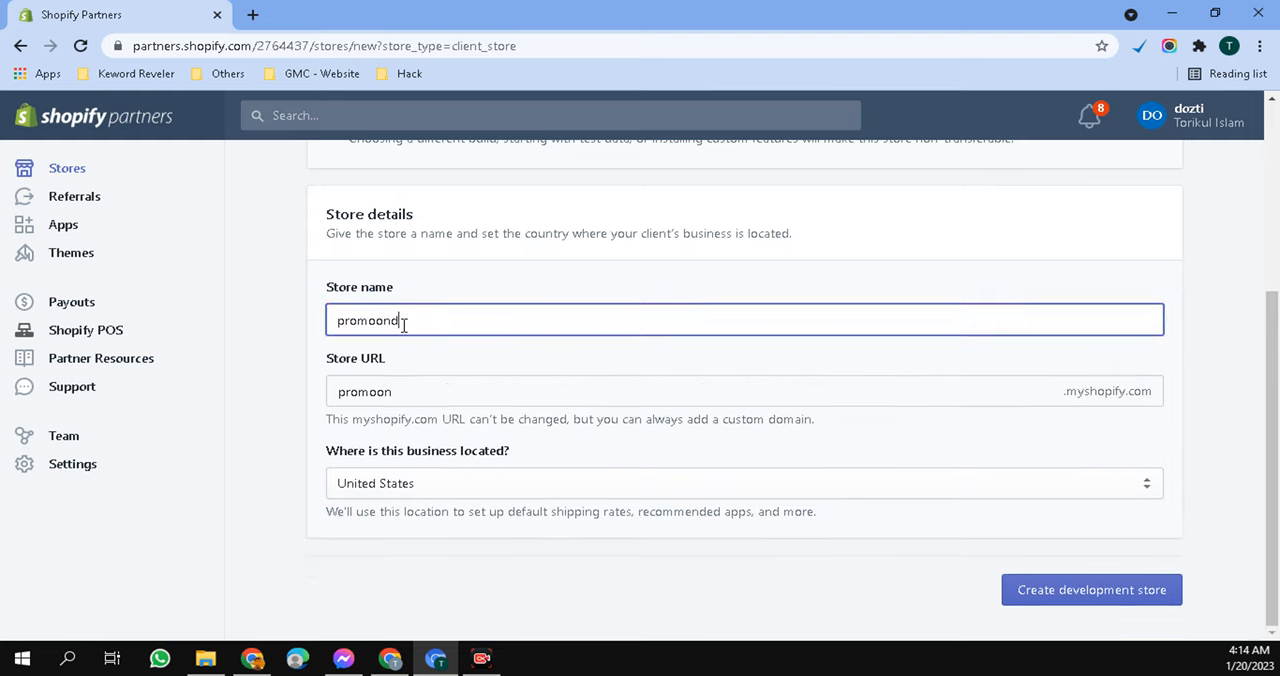
{"action": "type", "text": "emand"}
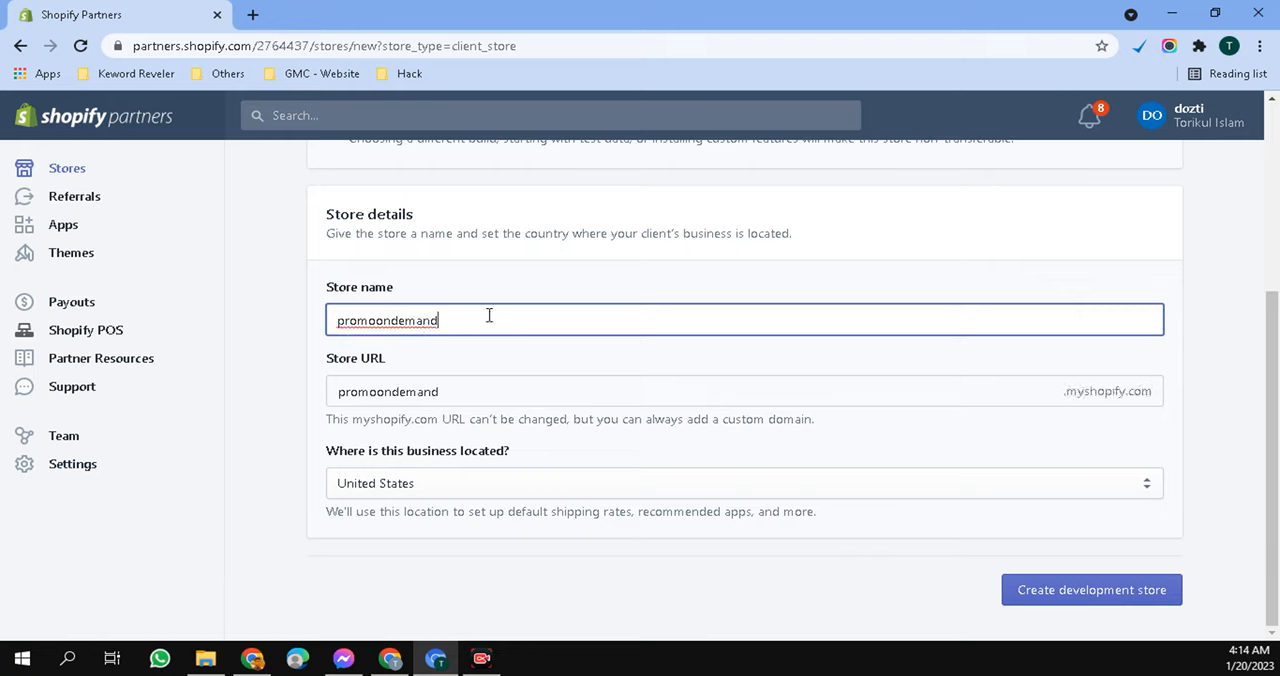
{"action": "key", "text": "alt+Tab"}
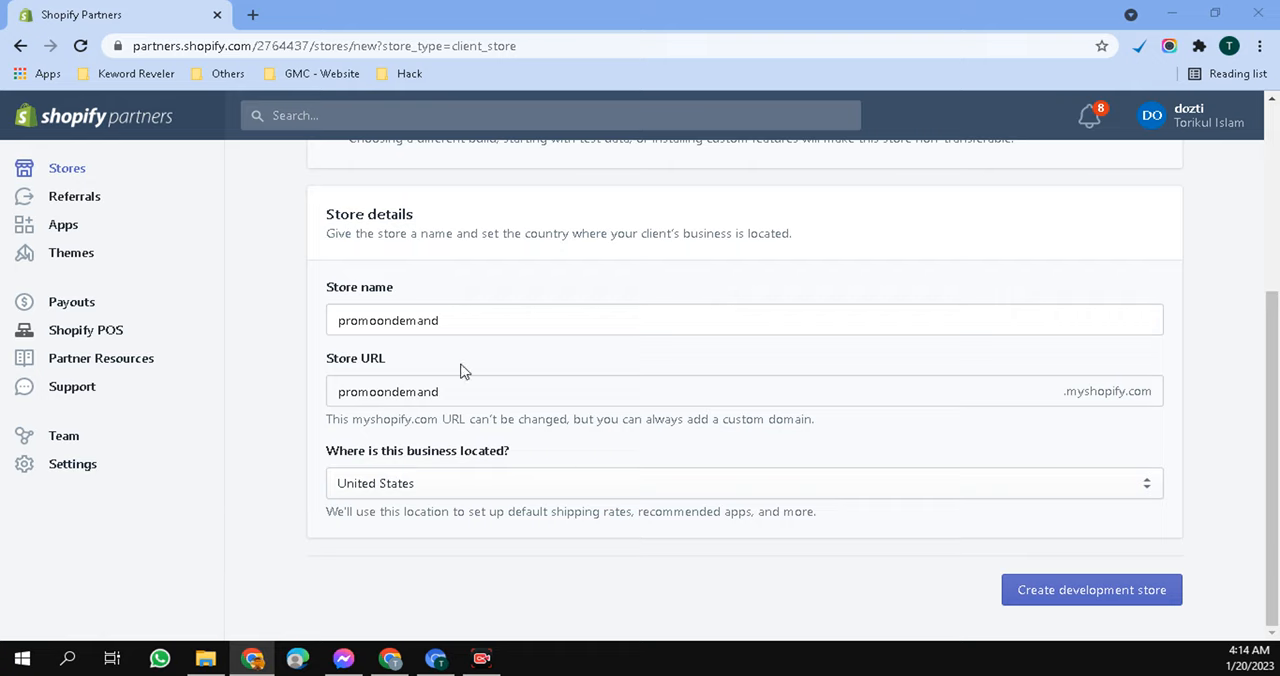
- Set the development store's name to "trendyshopusa11"
{"action": "left_click", "coordinate": [469, 314]}
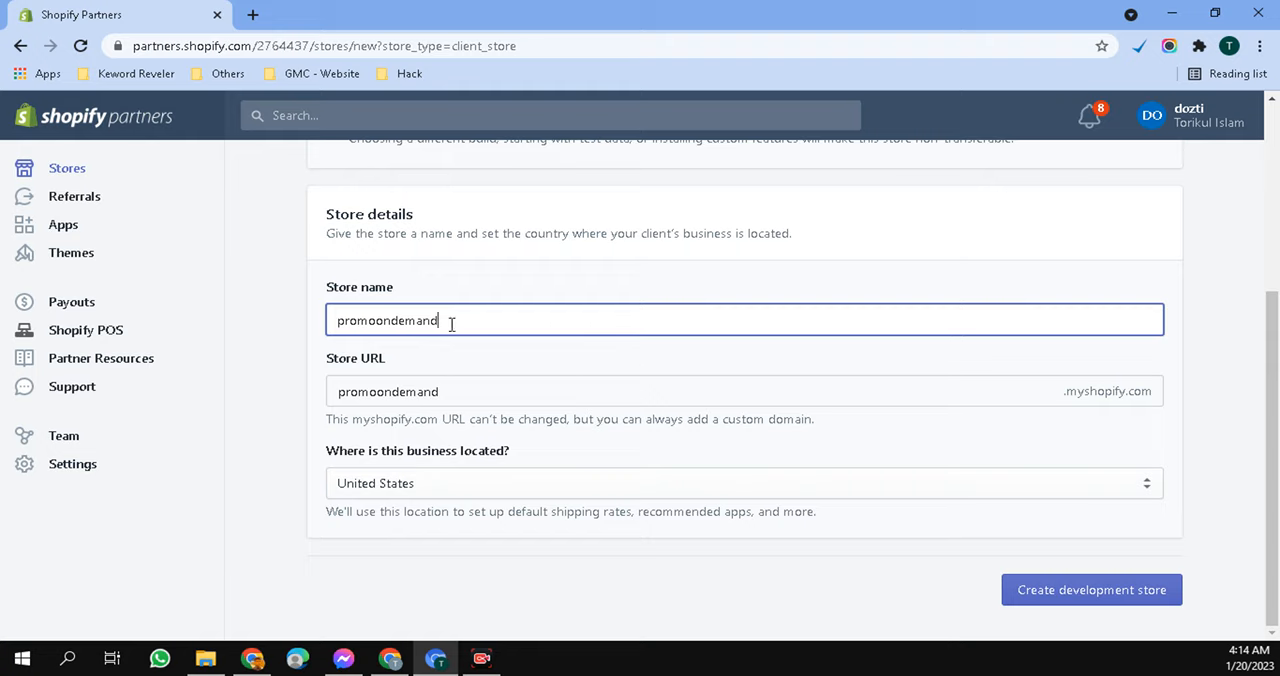
{"action": "left_click_drag", "start_coordinate": [452, 324], "coordinate": [318, 320]}
{"action": "key", "text": "BackSpace"}
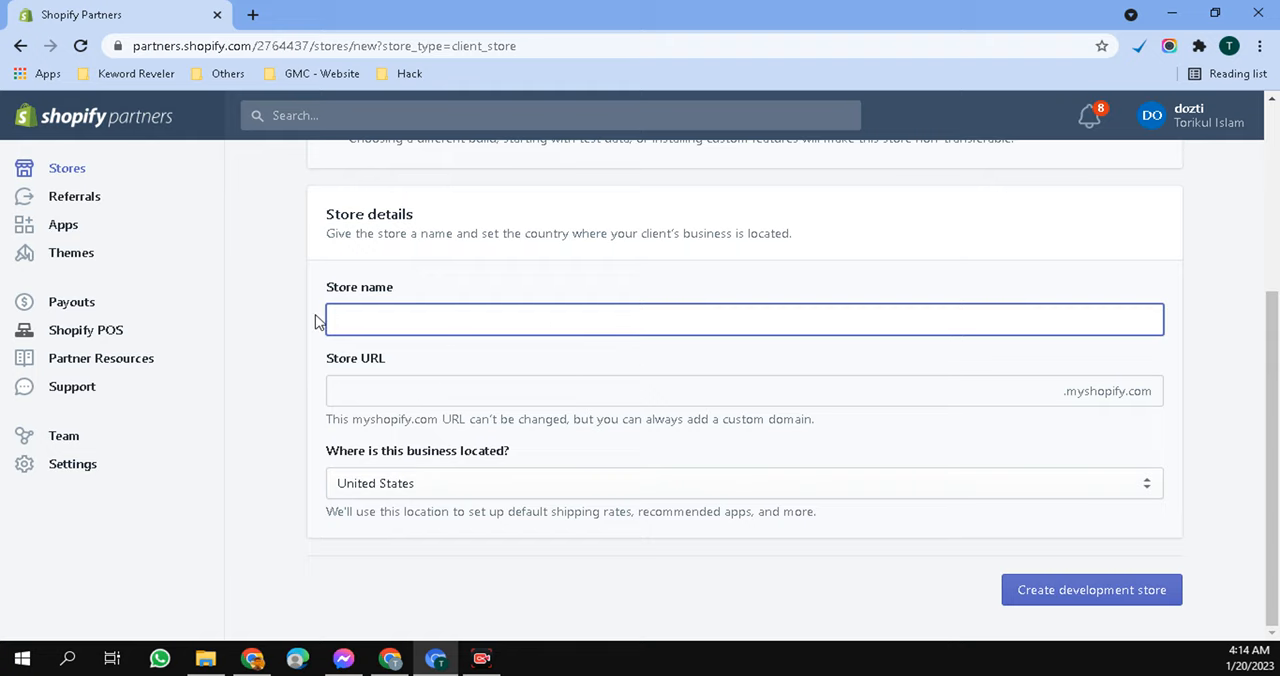
{"action": "type", "text": "t"}
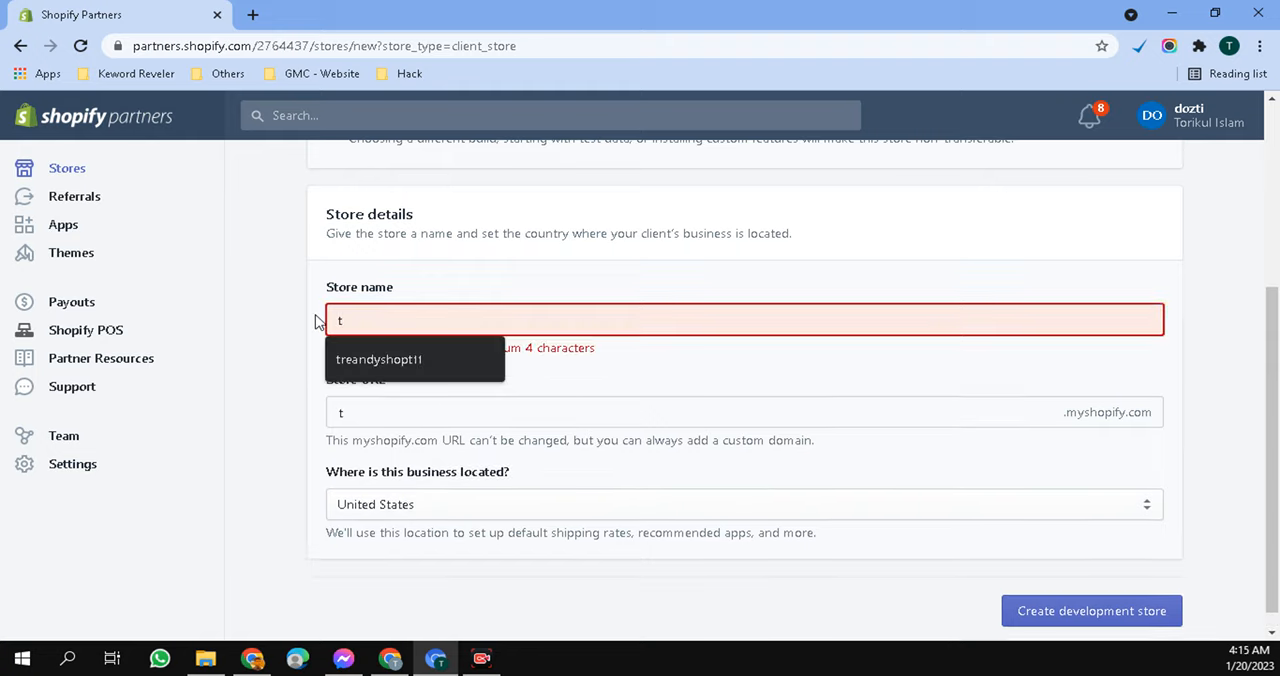
{"action": "type", "text": "rendhy"}
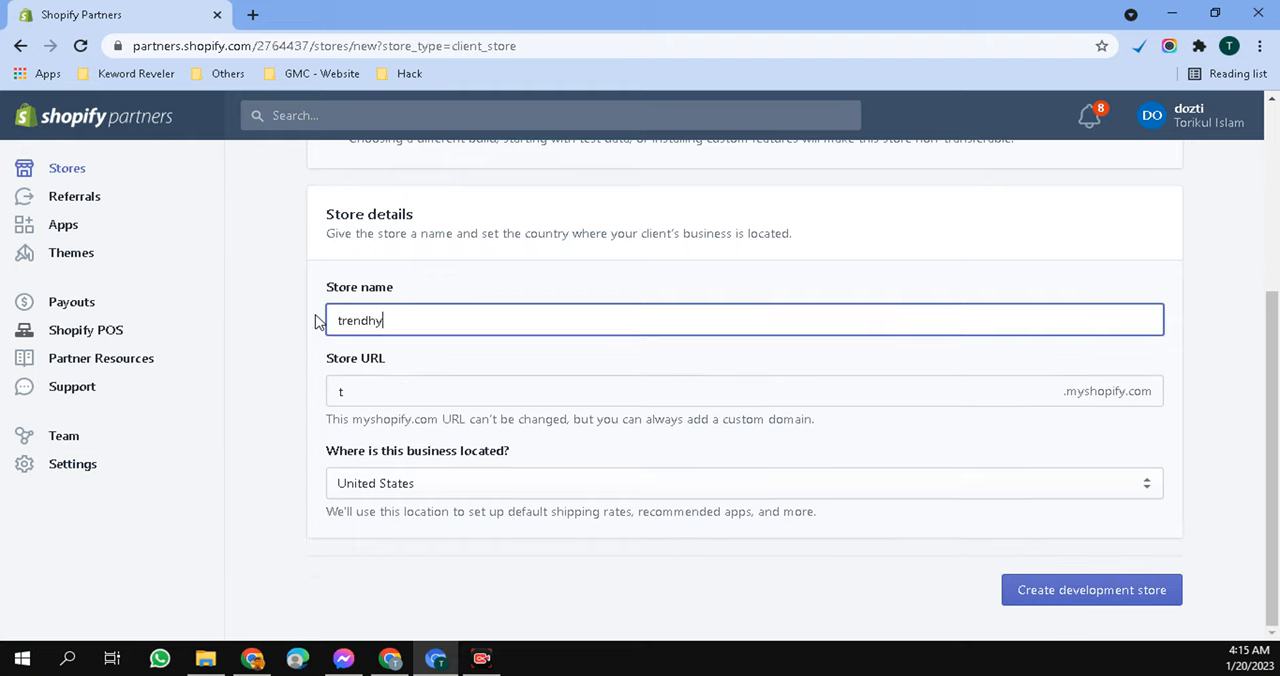
{"action": "key", "text": "BackSpace"}
{"action": "key", "text": "BackSpace"}
{"action": "type", "text": "ysh"}
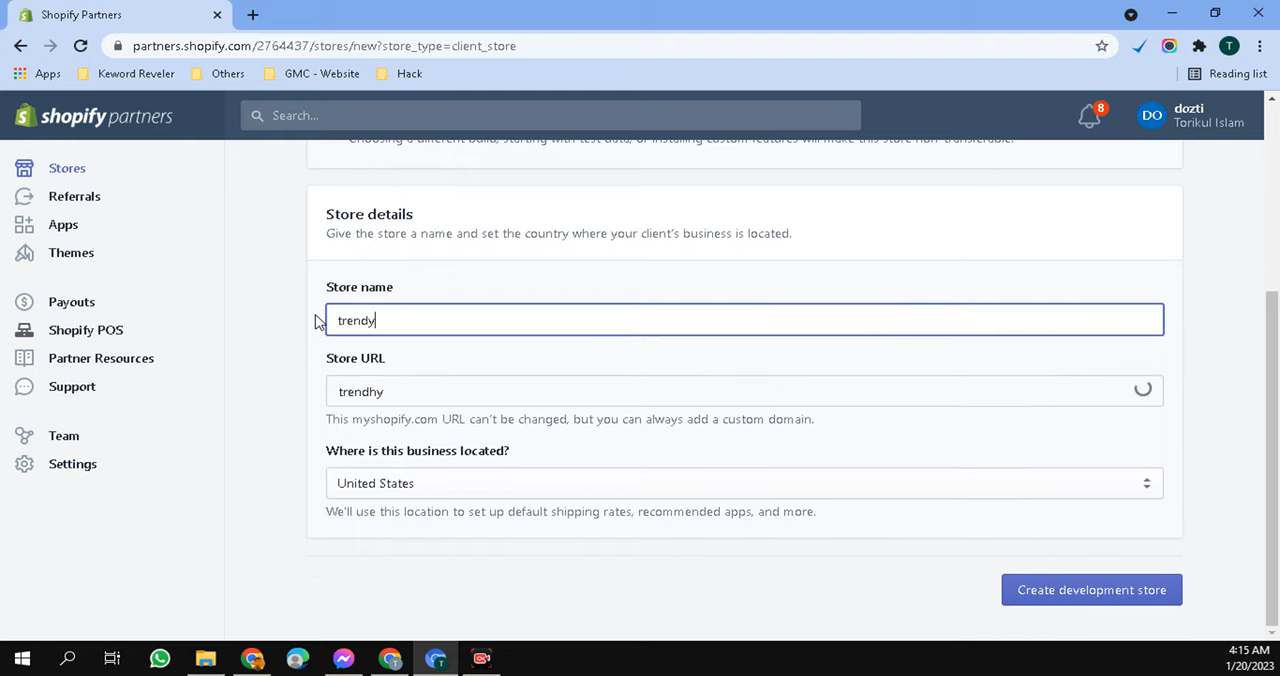
{"action": "type", "text": "op"}
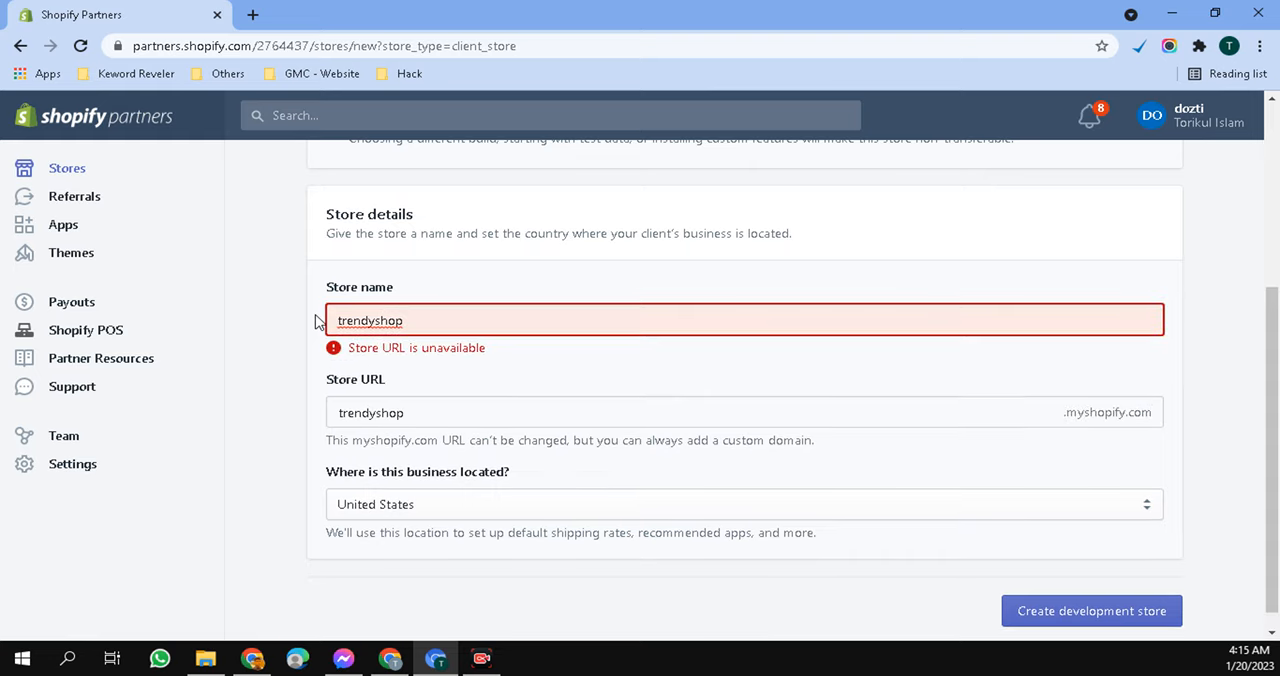
{"action": "type", "text": "usa"}
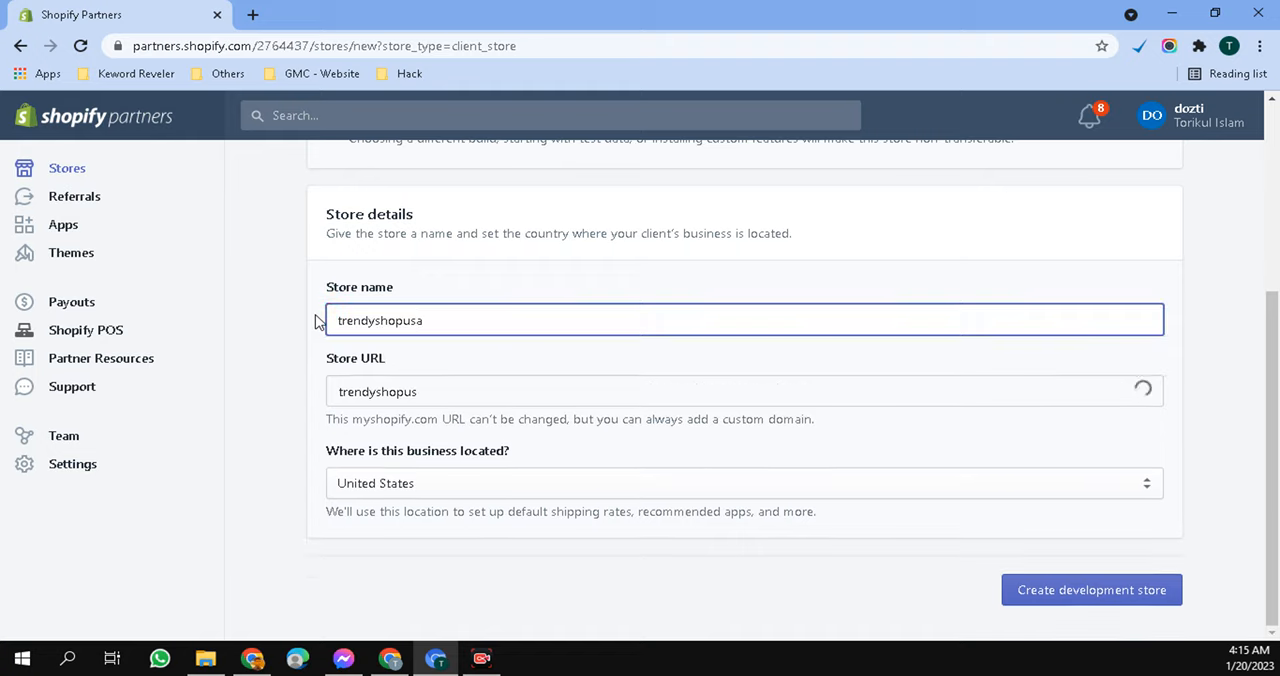
{"action": "type", "text": "11"}
{"action": "left_click", "coordinate": [316, 330]}
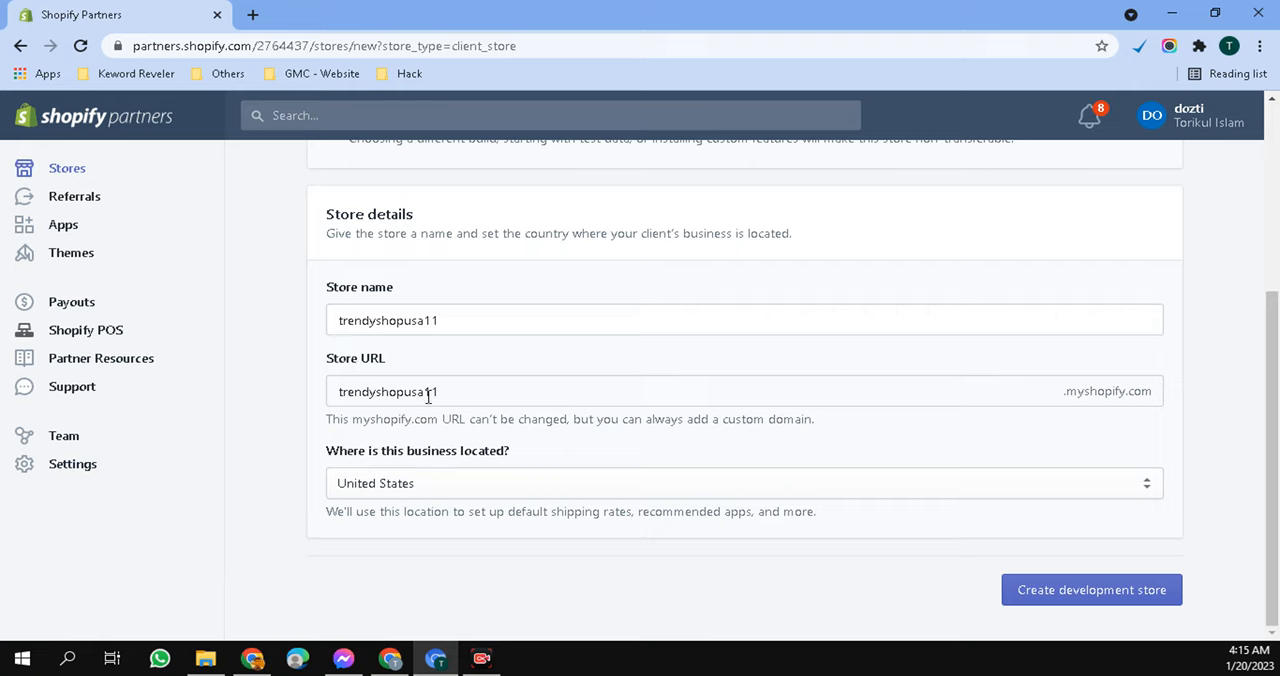
- Create the development store and continue to its admin with the unsupported browser
{"action": "left_click_drag", "start_coordinate": [449, 394], "coordinate": [416, 393]}
{"action": "left_click", "coordinate": [266, 402]}
{"action": "left_click", "coordinate": [1122, 592]}
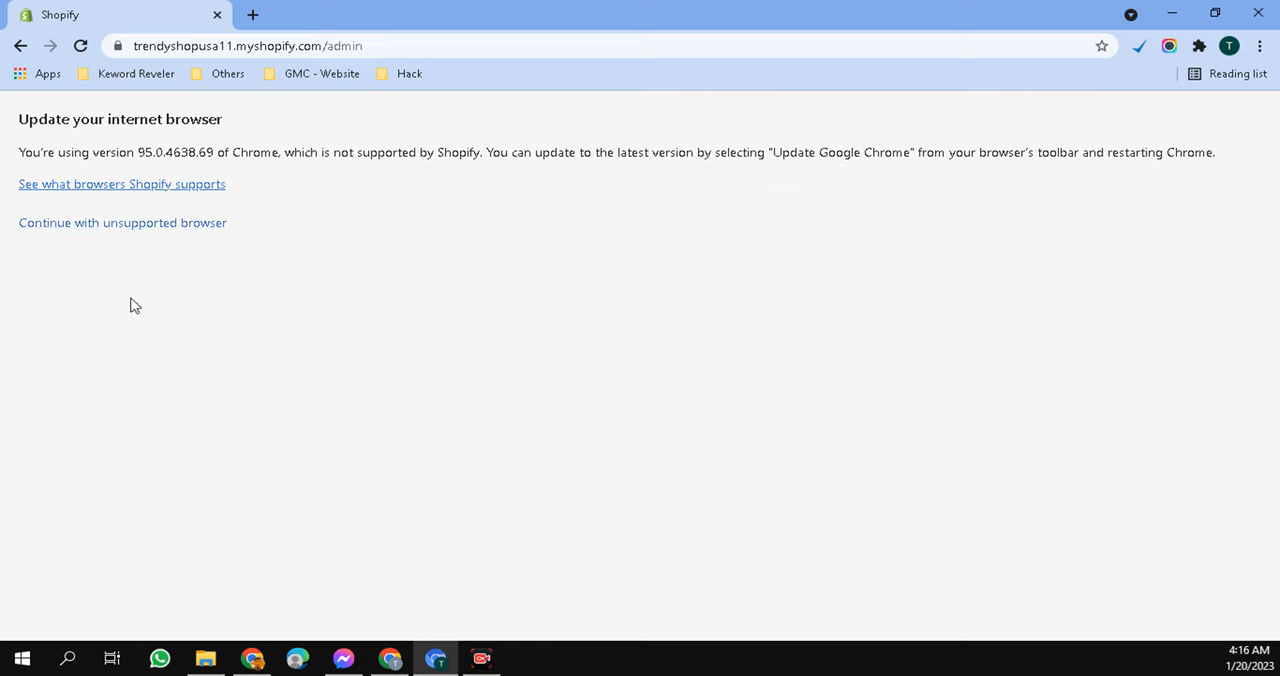
{"action": "left_click", "coordinate": [140, 224]}
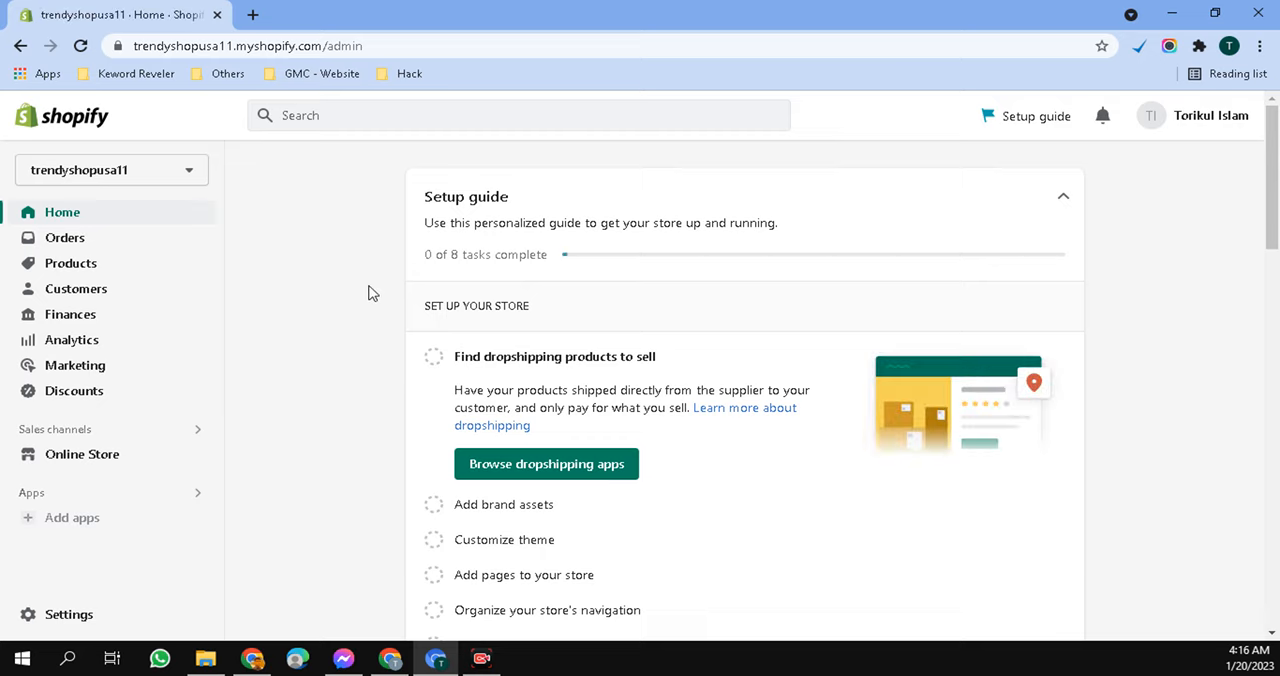
- Review the store's Home page, including the setup guide tasks, the store password notice and the email verification card
{"action": "scroll", "coordinate": [700, 251], "scroll_direction": "down", "scroll_amount": 6}
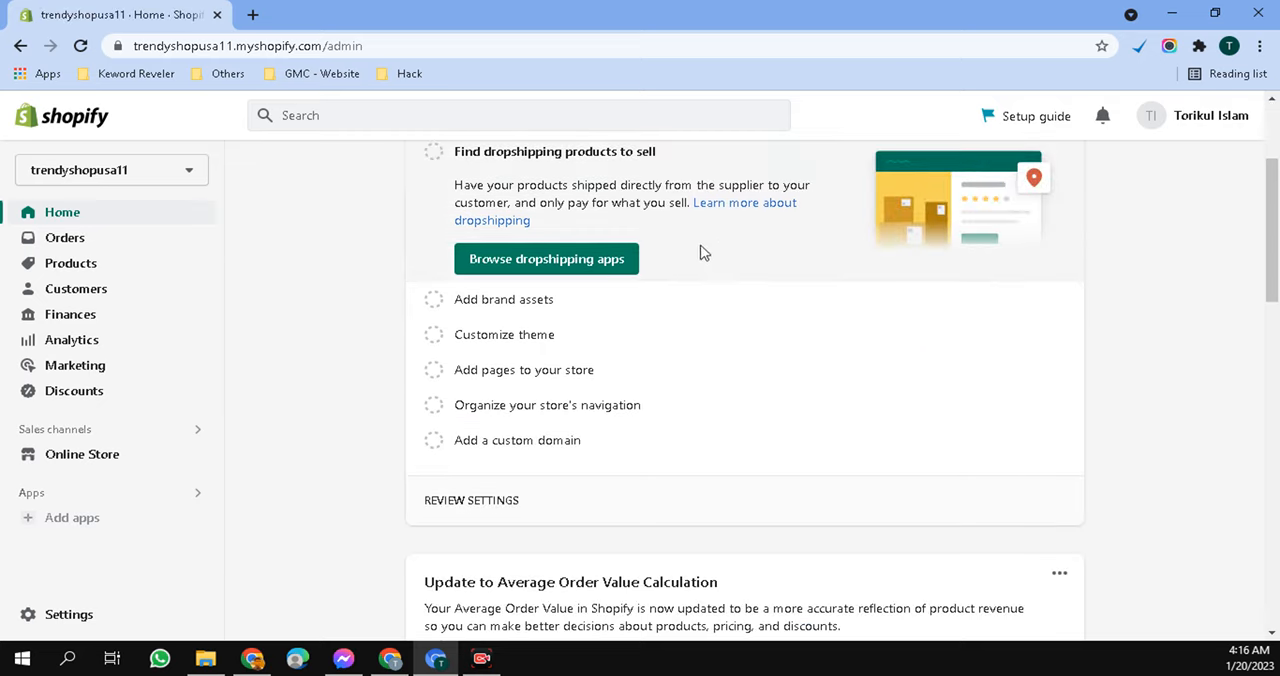
{"action": "scroll", "coordinate": [610, 471], "scroll_direction": "down", "scroll_amount": 6}
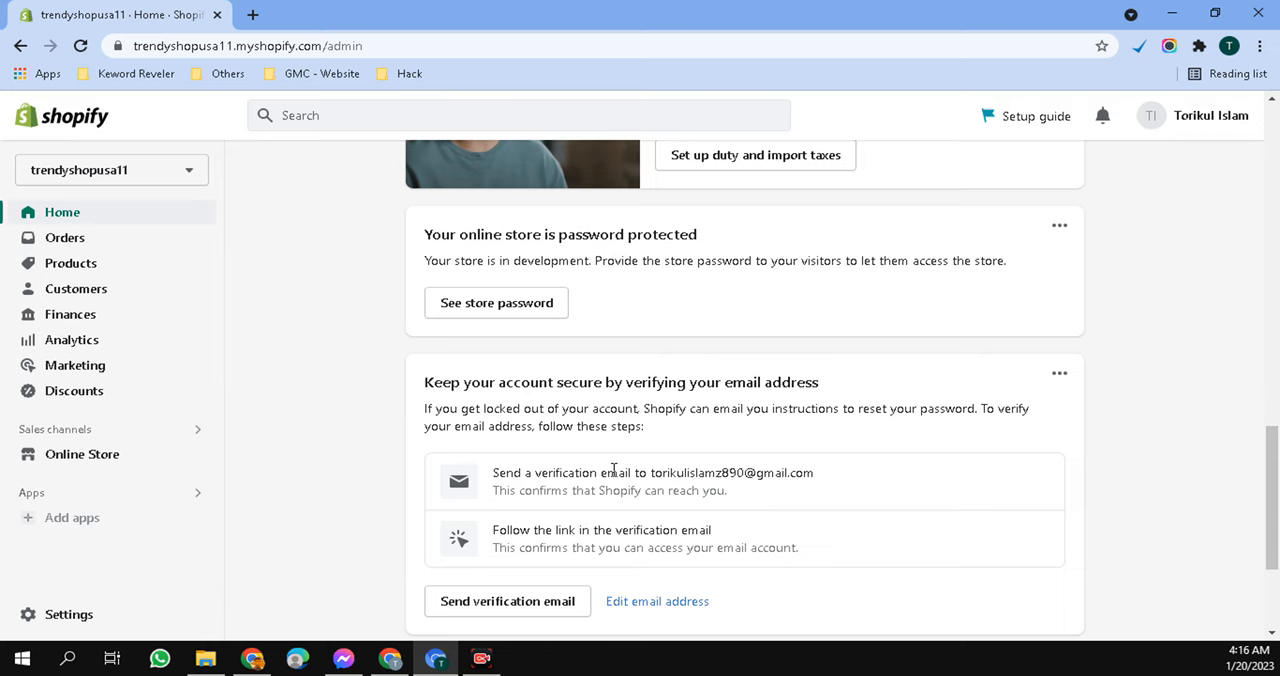
{"action": "scroll", "coordinate": [457, 445], "scroll_direction": "up", "scroll_amount": 12}
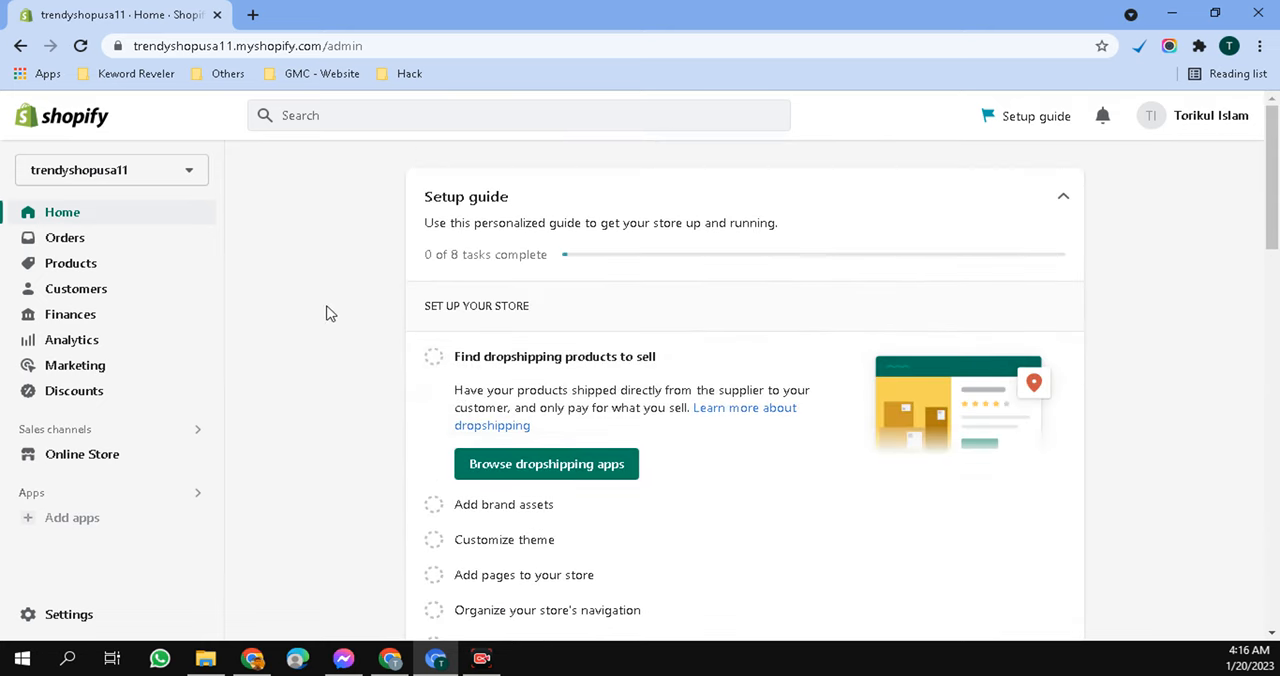
{"action": "left_click_drag", "start_coordinate": [363, 163], "coordinate": [1008, 178]}
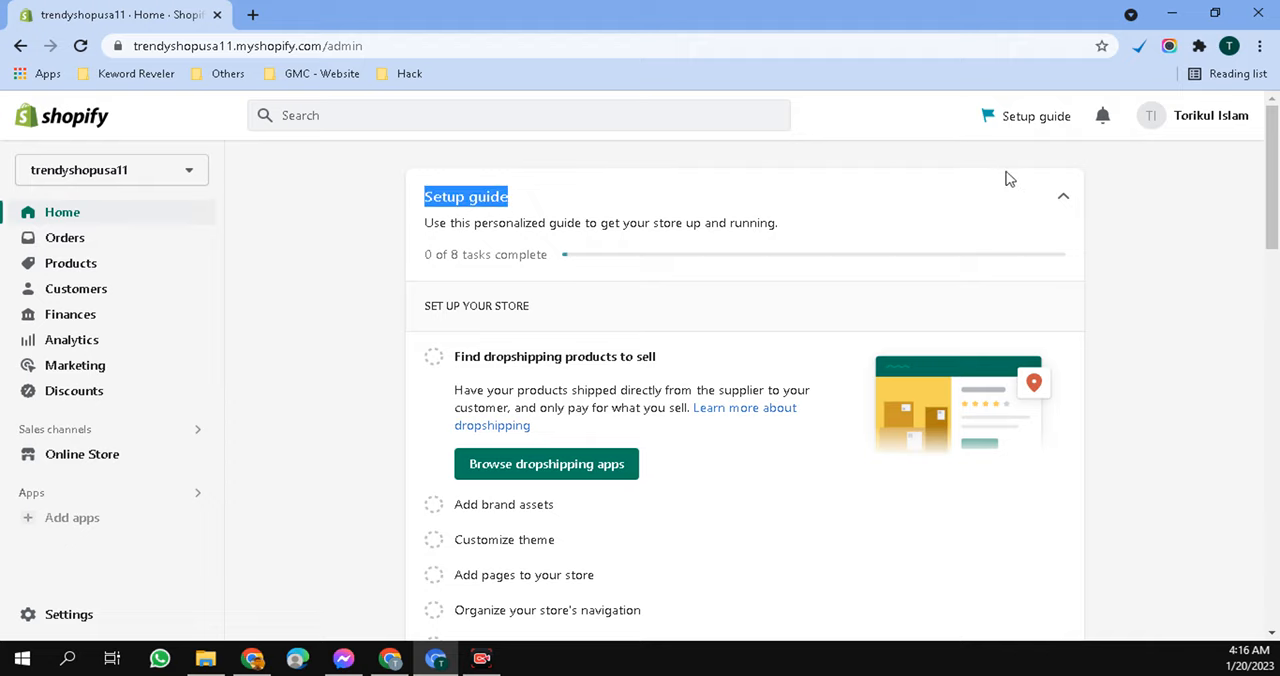
{"action": "left_click", "coordinate": [333, 209]}
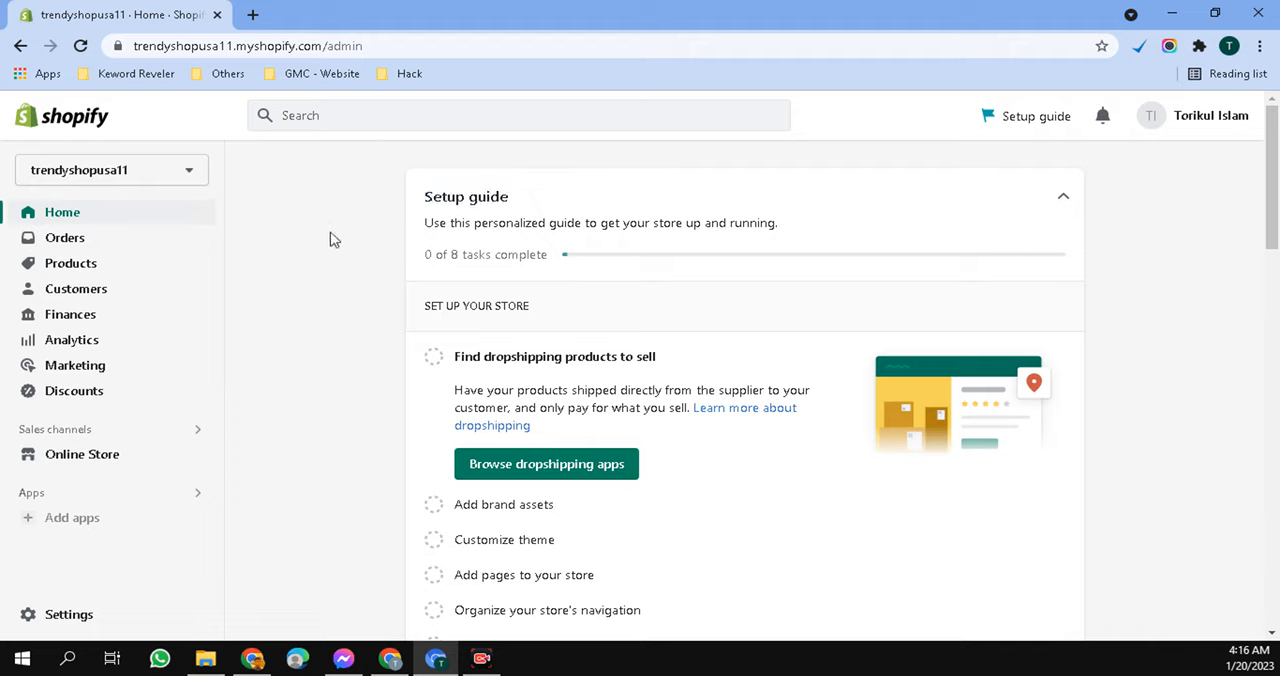
{"action": "scroll", "coordinate": [322, 371], "scroll_direction": "down", "scroll_amount": 2}
{"action": "scroll", "coordinate": [379, 373], "scroll_direction": "up", "scroll_amount": 2}
{"action": "left_click_drag", "start_coordinate": [418, 226], "coordinate": [798, 228]}
{"action": "left_click", "coordinate": [338, 237]}
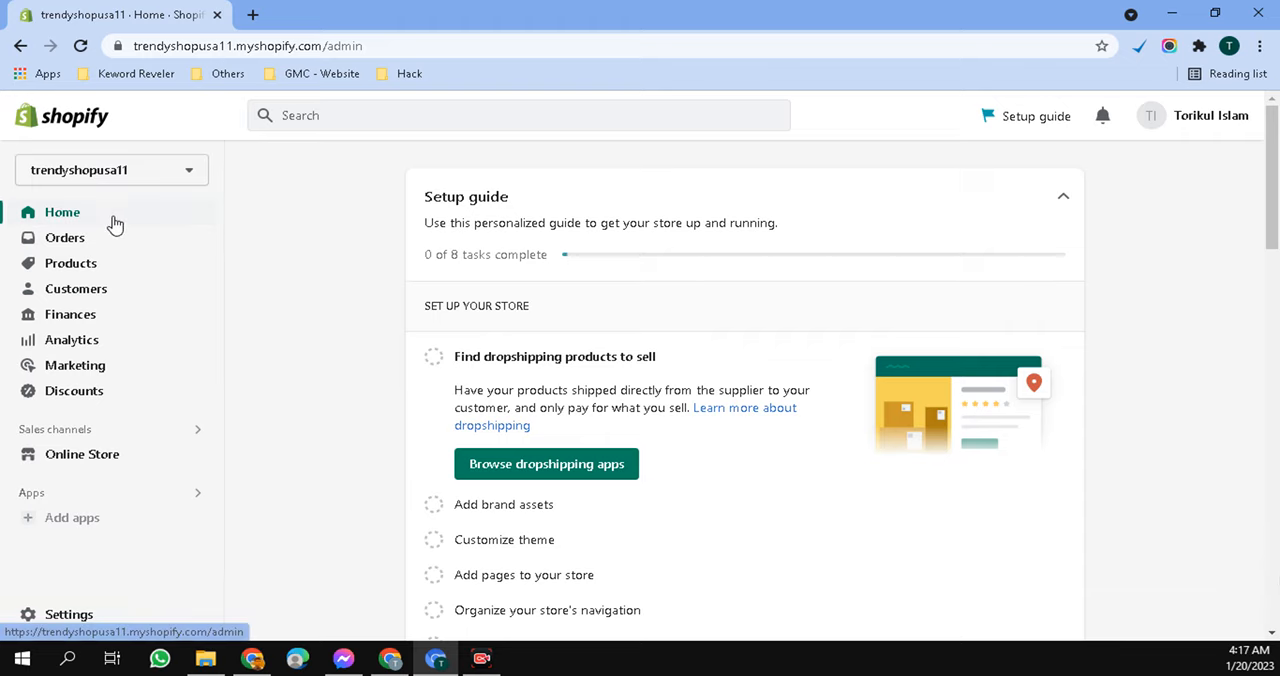
{"action": "scroll", "coordinate": [691, 442], "scroll_direction": "down", "scroll_amount": 4}
{"action": "scroll", "coordinate": [631, 473], "scroll_direction": "up", "scroll_amount": 4}
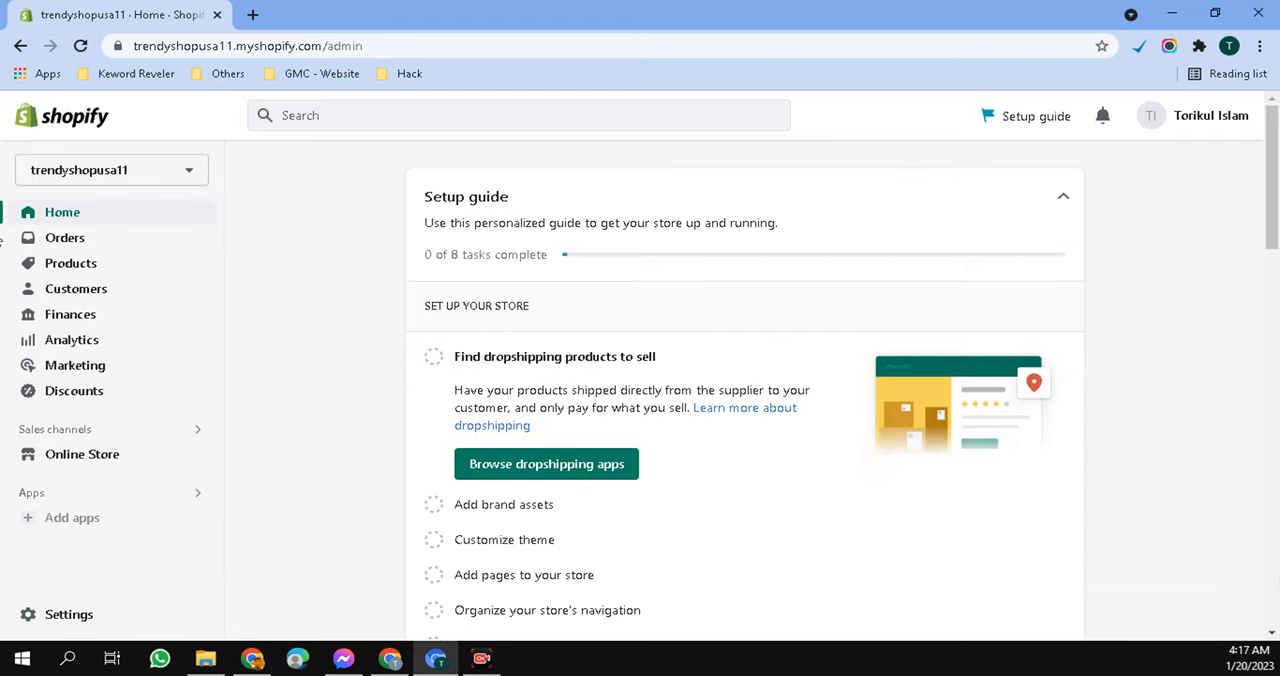
- View the Orders and Products pages, and look at the apps recommended for adding to the store
{"action": "left_click", "coordinate": [66, 238]}
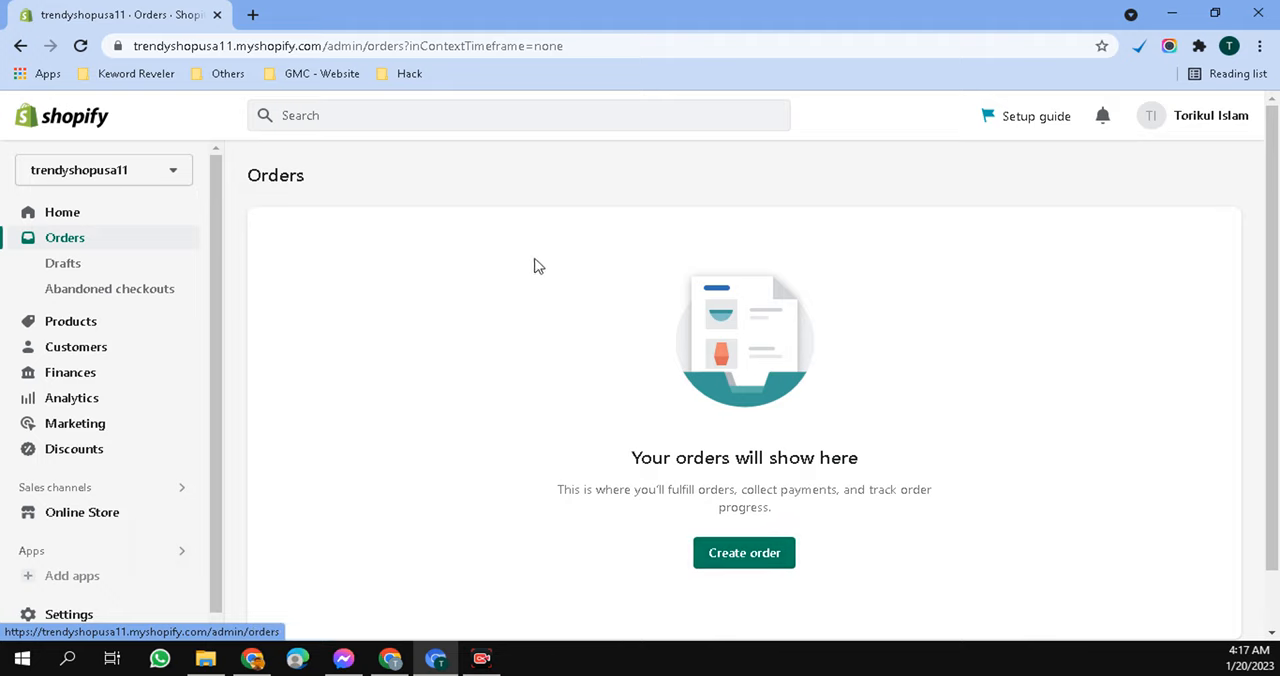
{"action": "left_click", "coordinate": [110, 330]}
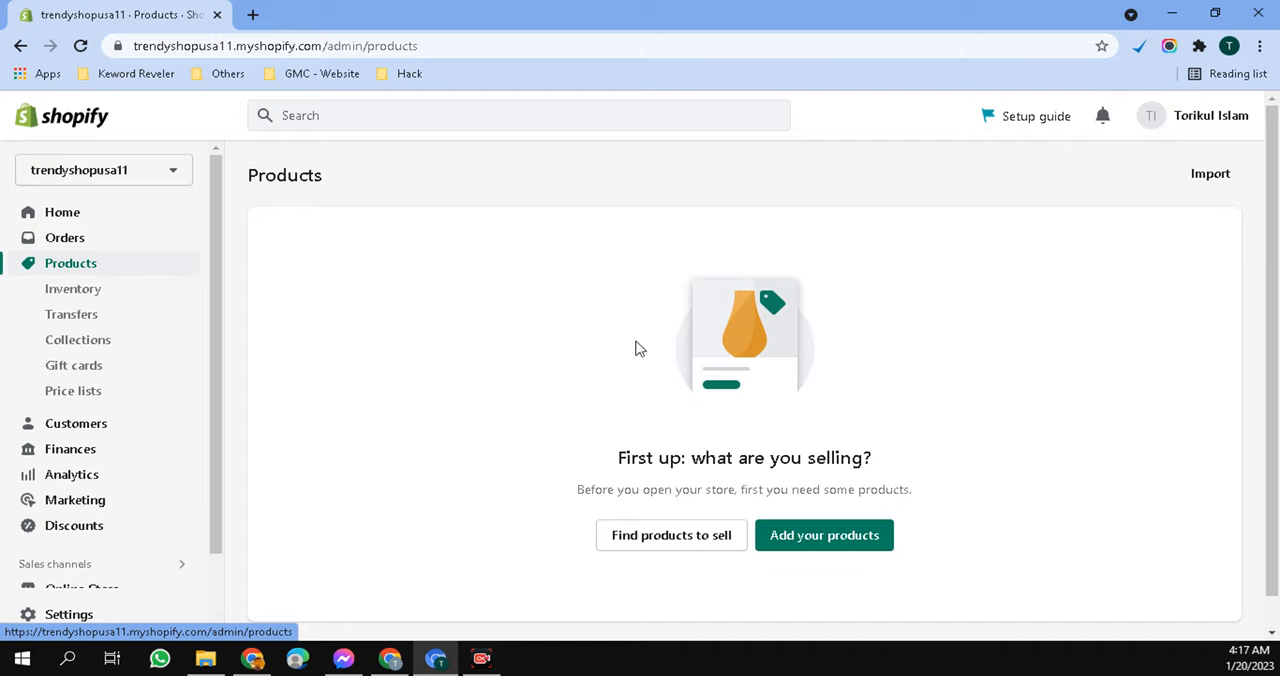
{"action": "scroll", "coordinate": [134, 442], "scroll_direction": "down", "scroll_amount": 2}
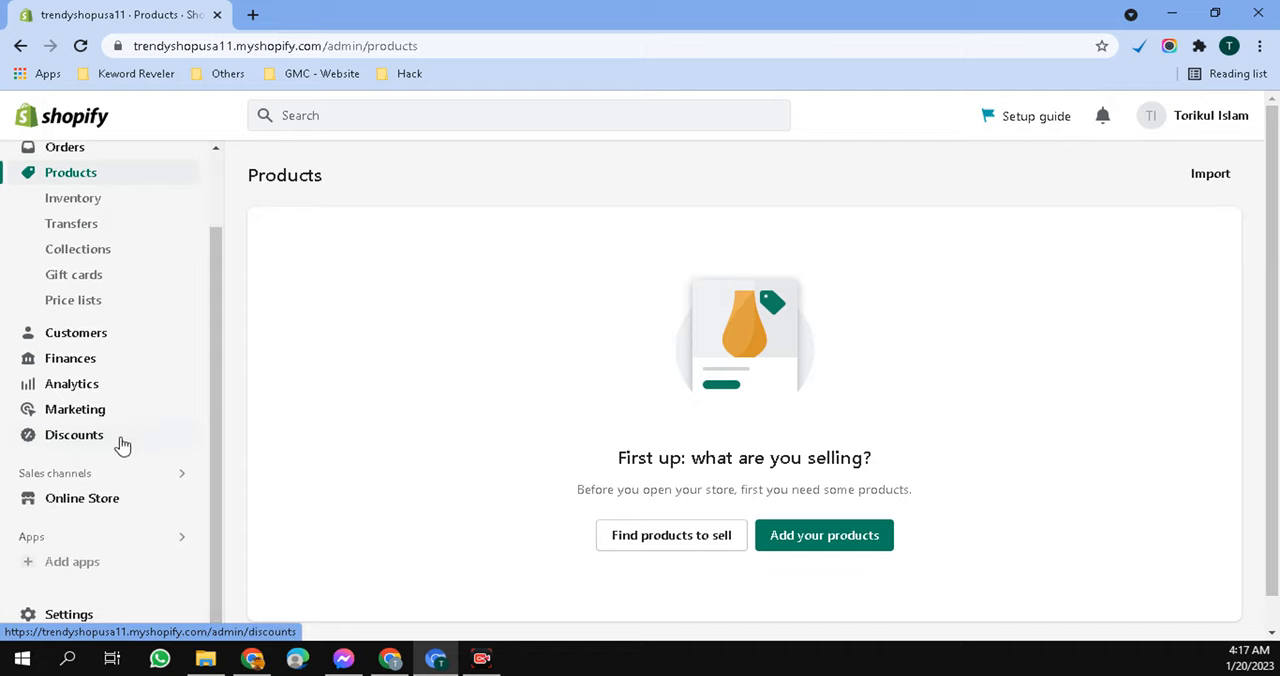
{"action": "left_click", "coordinate": [79, 548]}
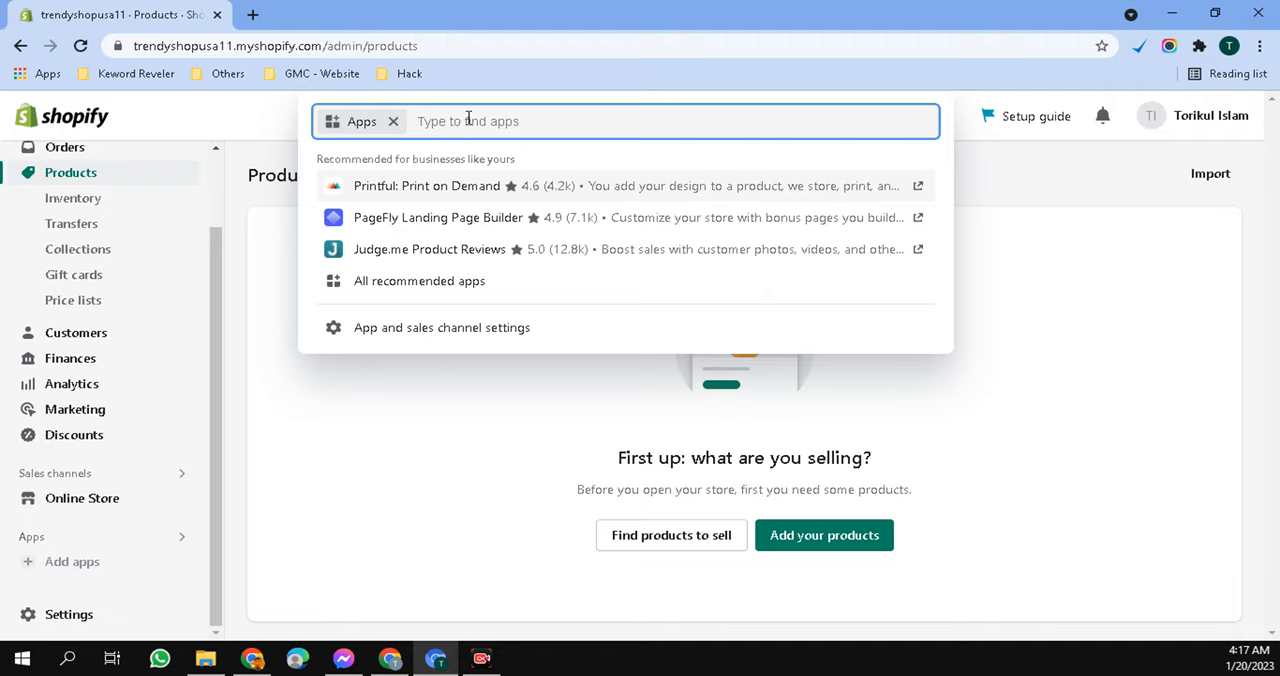
{"action": "left_click", "coordinate": [421, 403]}
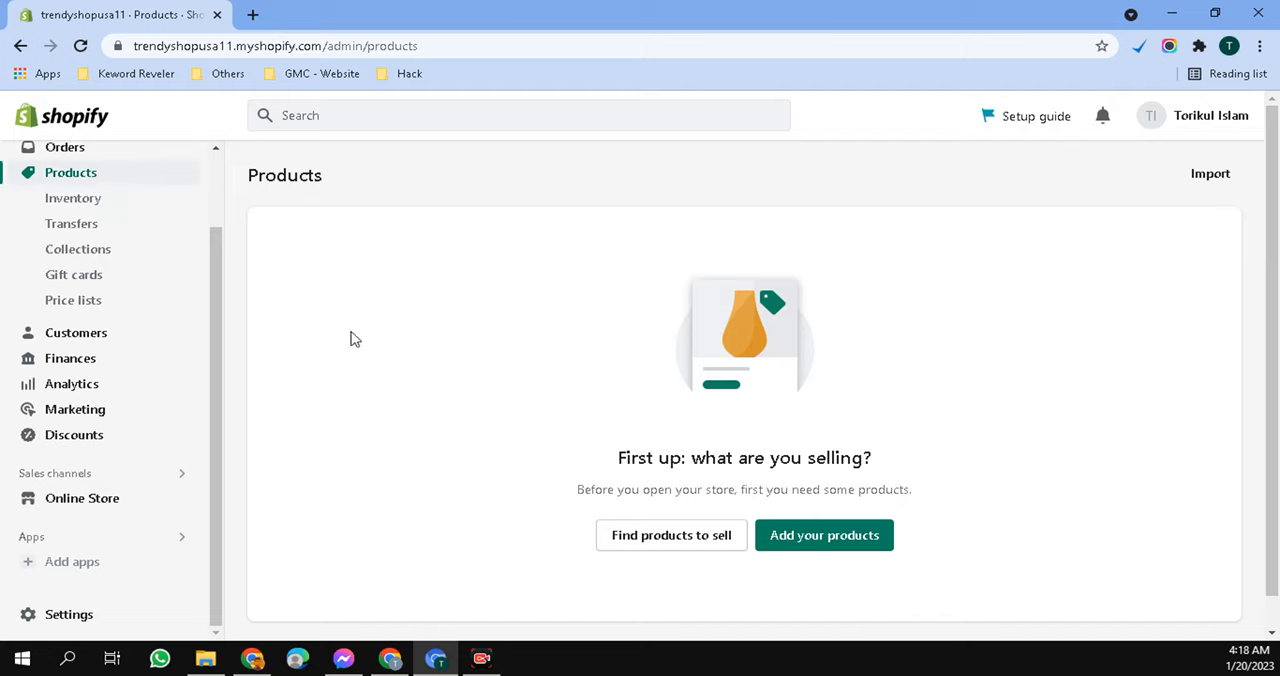
- Look through the product subpages for Inventory, Transfers, Collections and Gift cards
{"action": "left_click", "coordinate": [88, 197]}
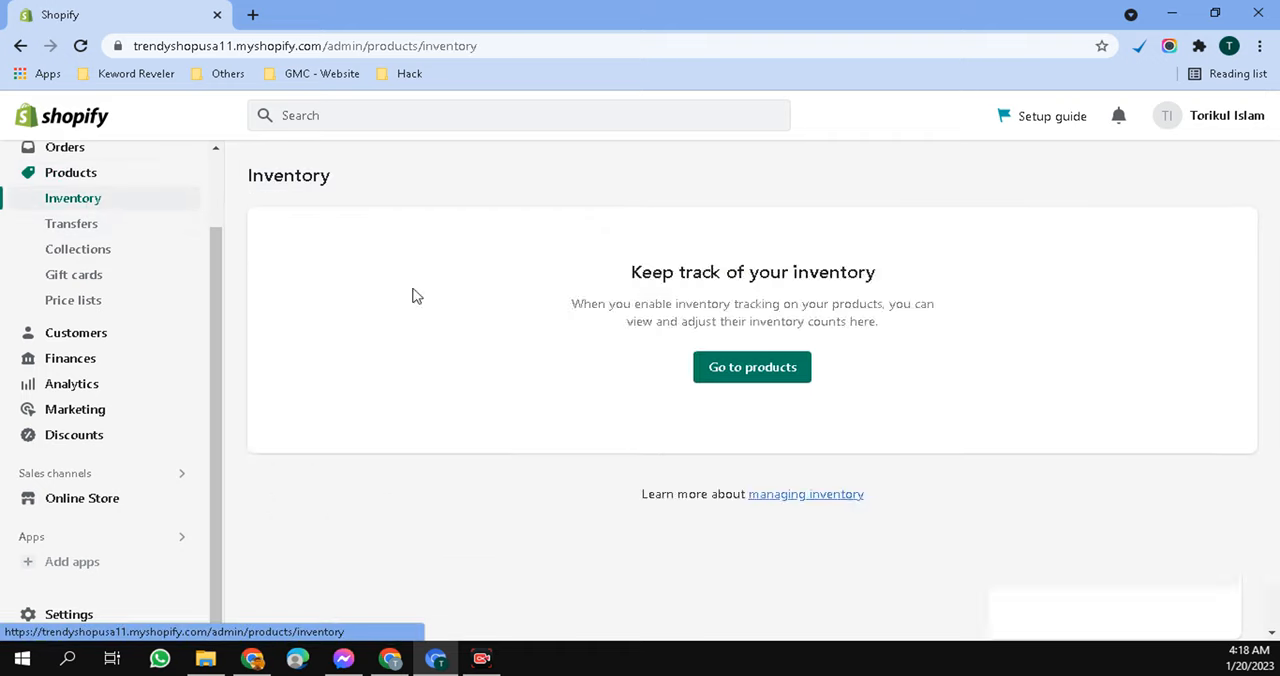
{"action": "left_click", "coordinate": [103, 229]}
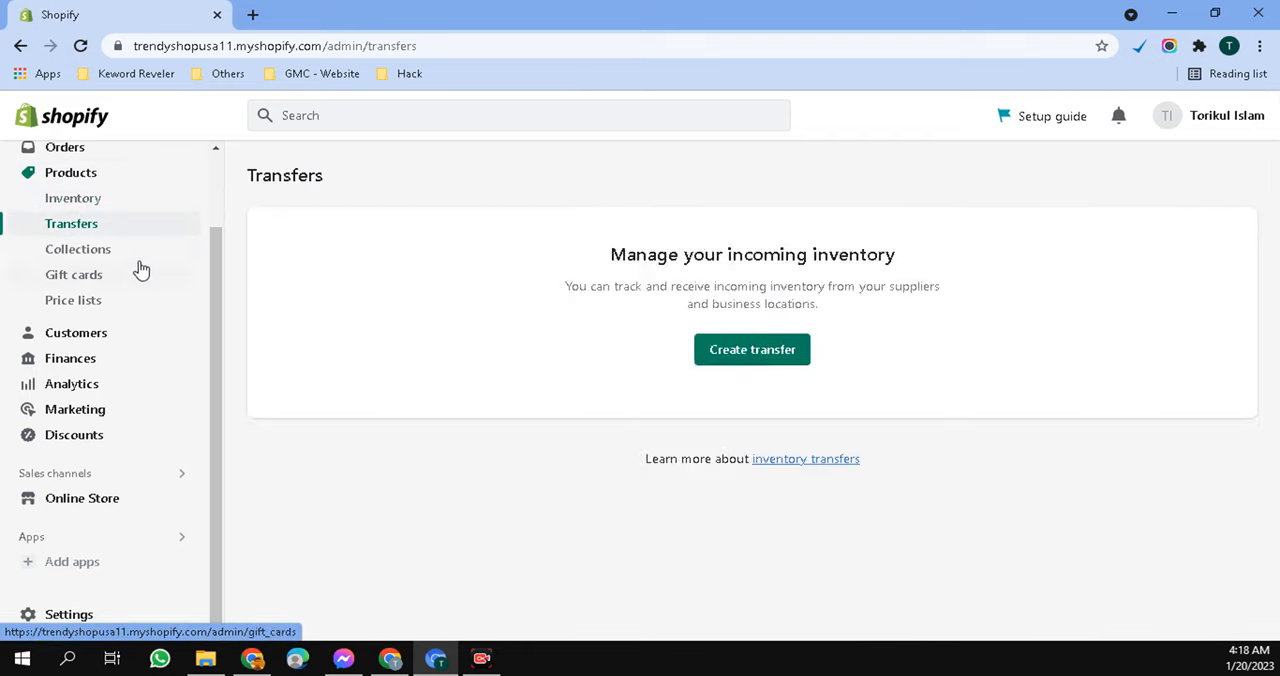
{"action": "left_click", "coordinate": [128, 258]}
{"action": "left_click", "coordinate": [105, 283]}
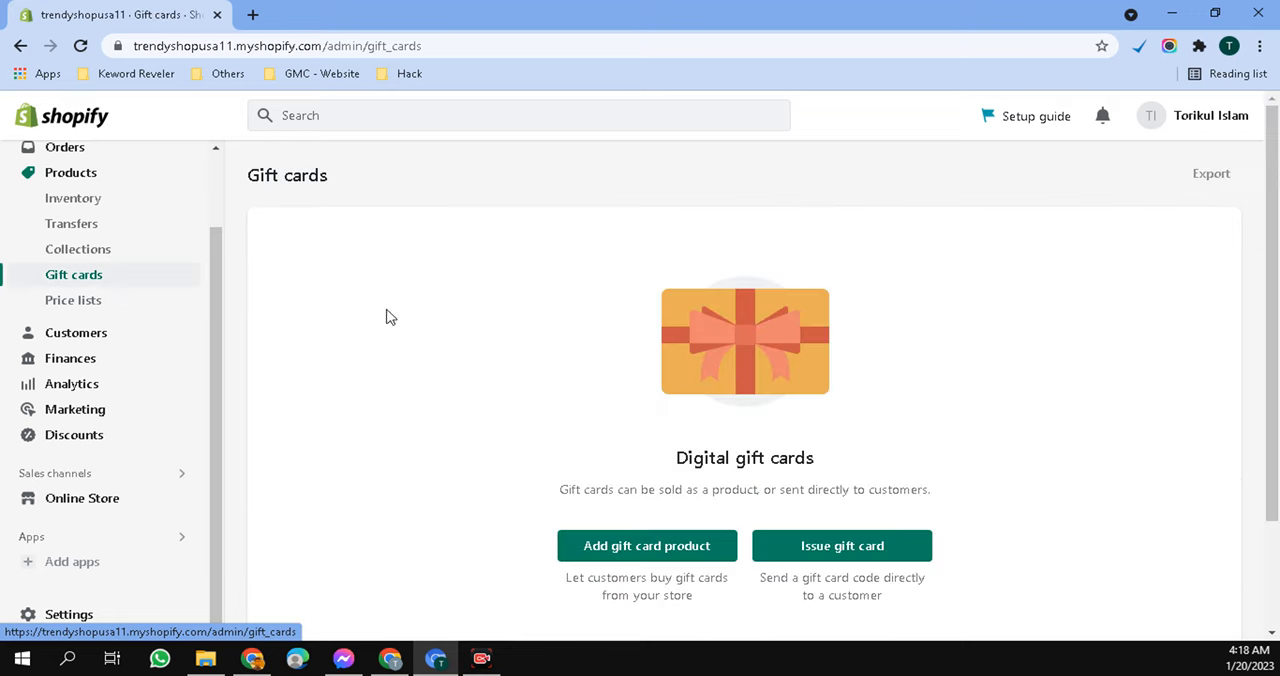
- View the Customers page, and examine the Finances page down to the earnings breakdown
{"action": "left_click", "coordinate": [80, 340]}
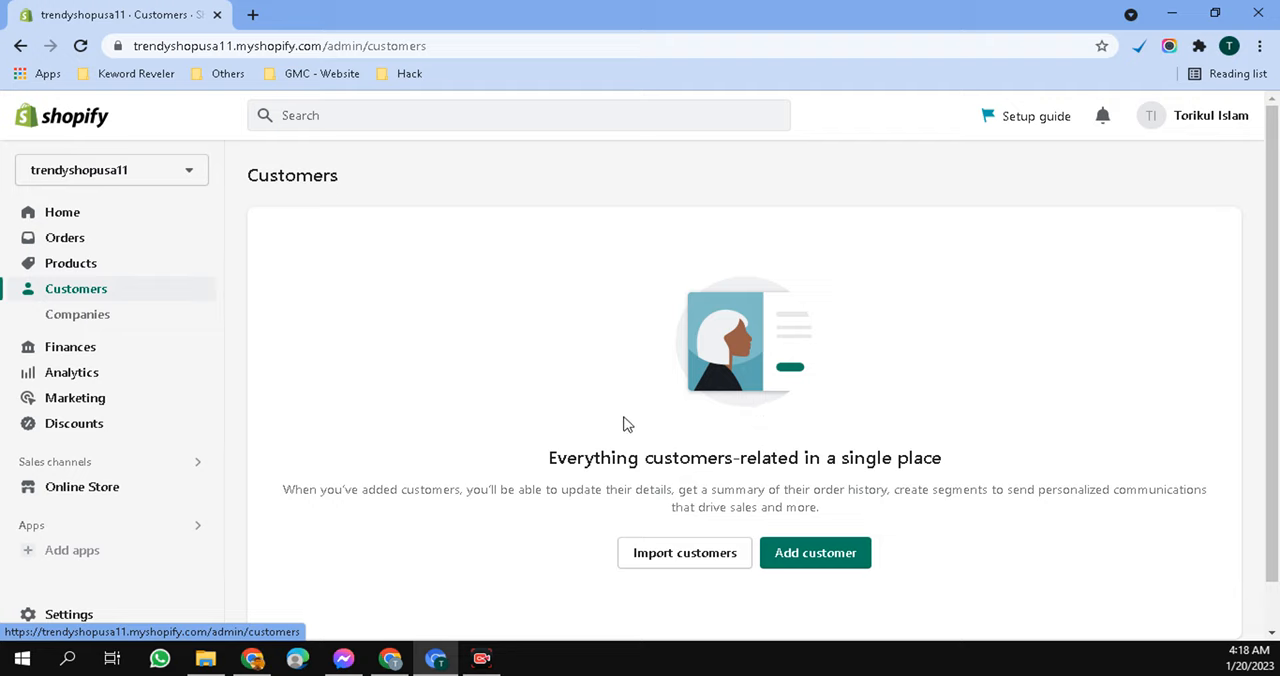
{"action": "left_click", "coordinate": [84, 349]}
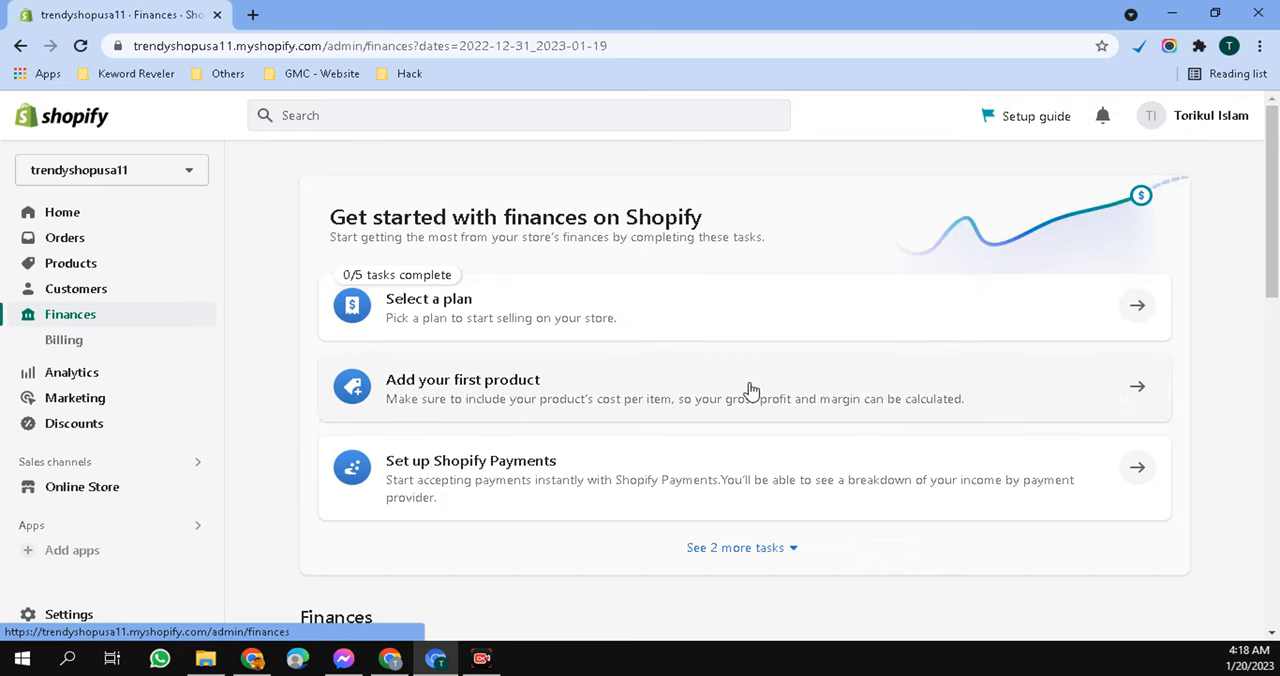
{"action": "scroll", "coordinate": [752, 388], "scroll_direction": "down", "scroll_amount": 4}
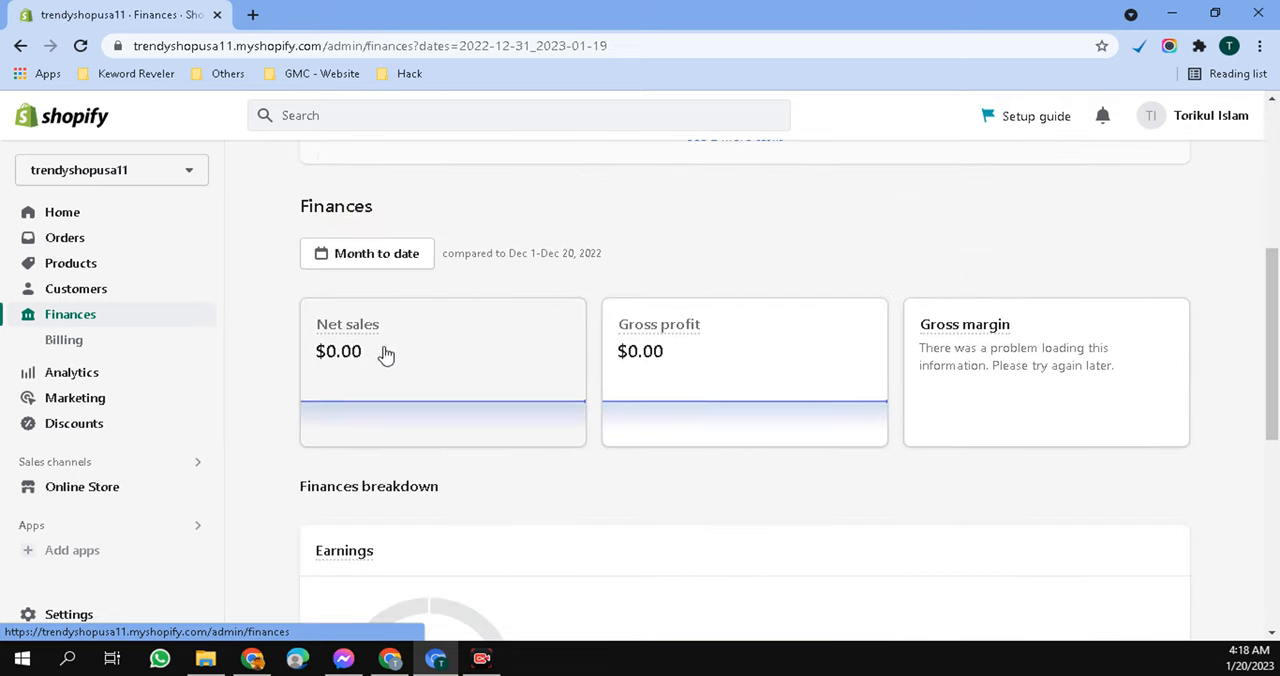
{"action": "scroll", "coordinate": [857, 410], "scroll_direction": "down", "scroll_amount": 2}
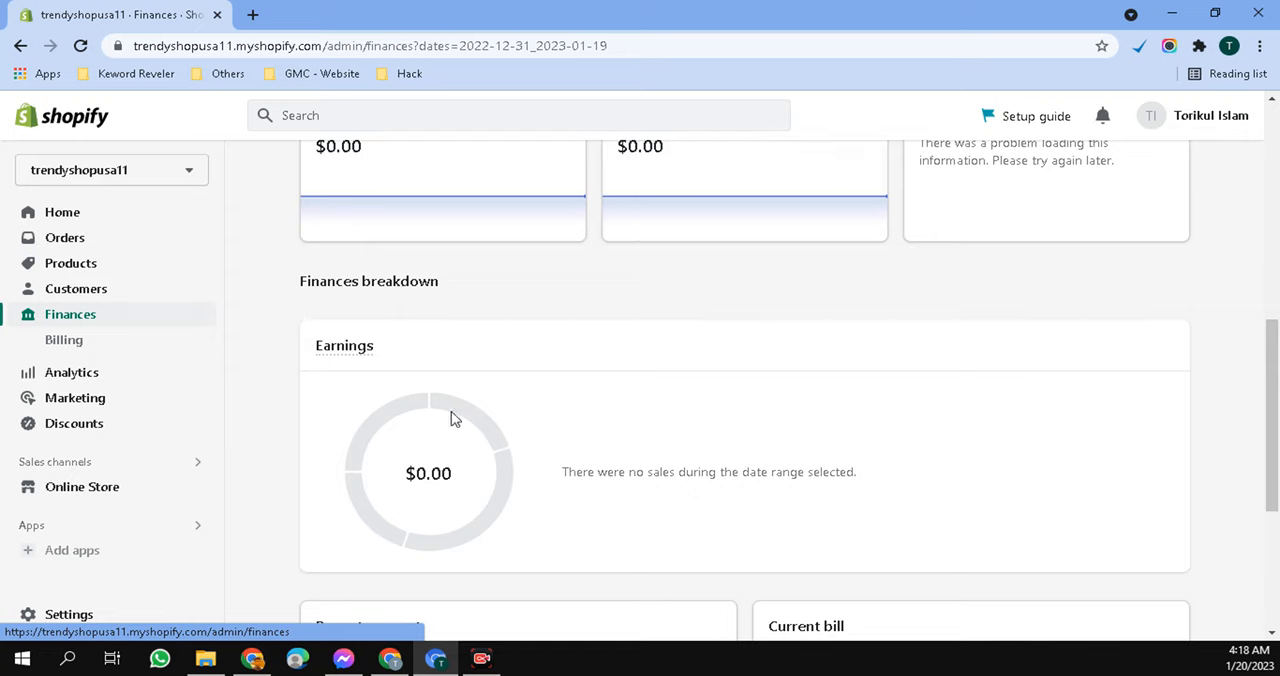
- Examine the Analytics dashboard's reports on sales, sessions, returning customers, conversion rate, average order value and orders
{"action": "left_click", "coordinate": [86, 380]}
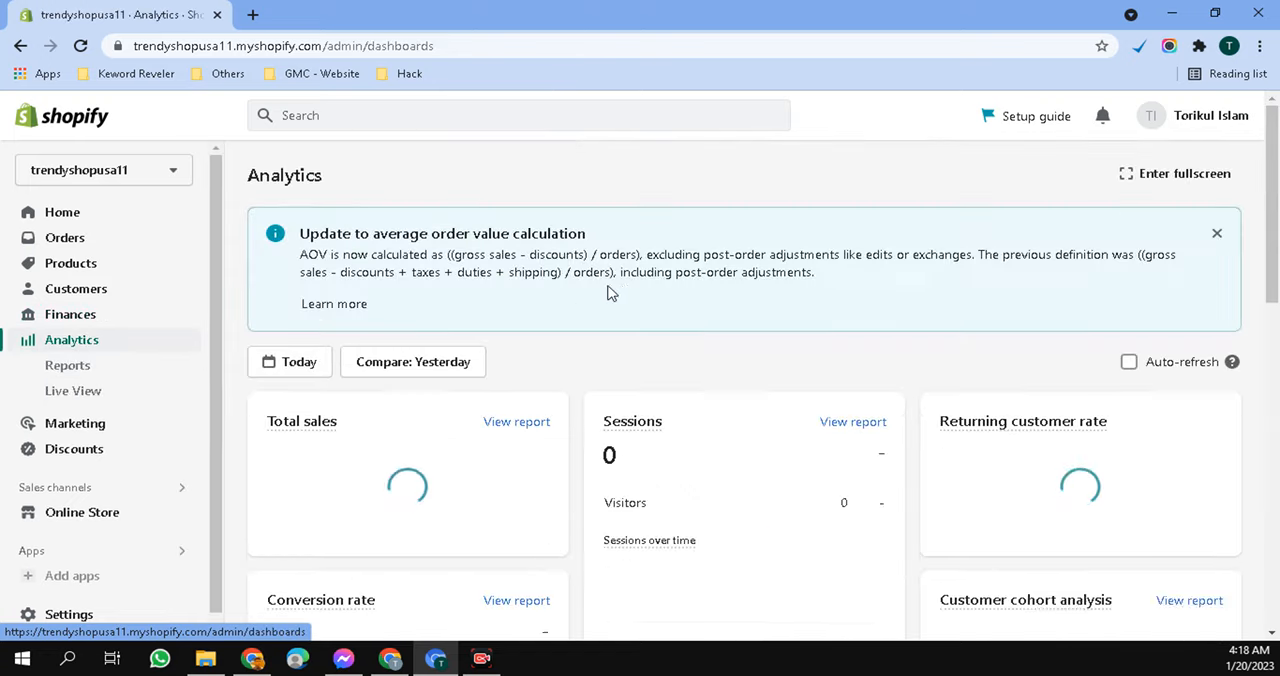
{"action": "scroll", "coordinate": [600, 325], "scroll_direction": "down", "scroll_amount": 2}
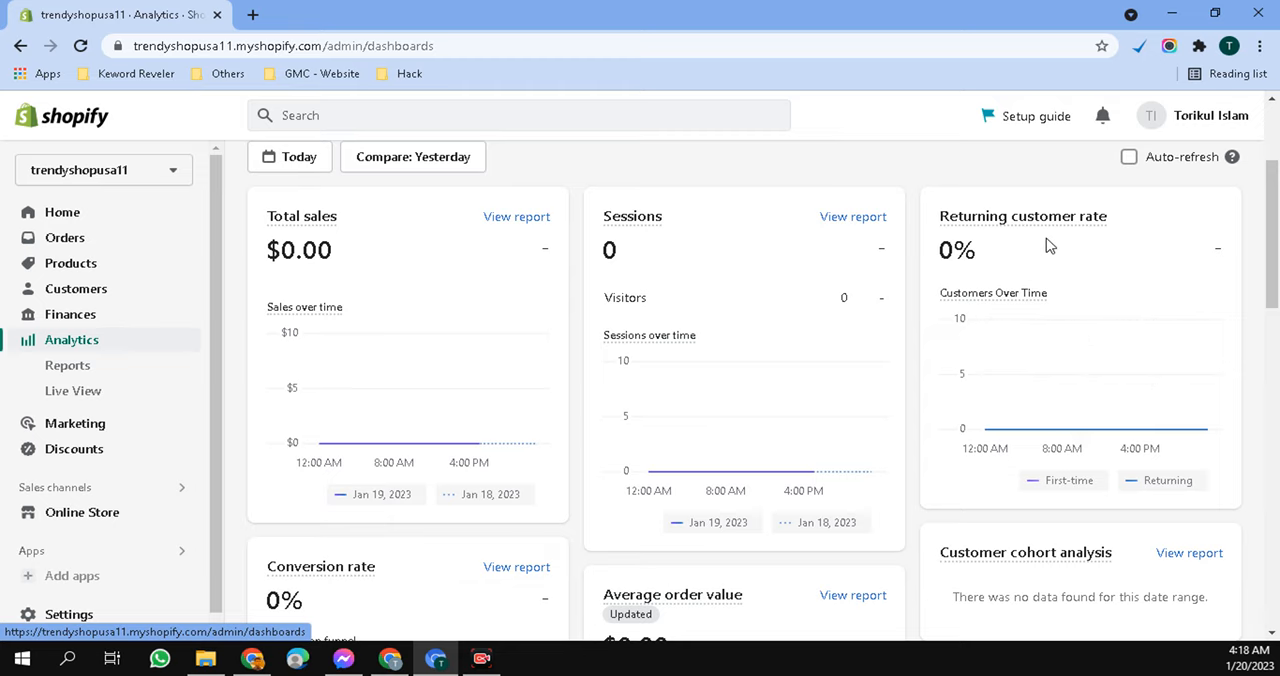
{"action": "scroll", "coordinate": [705, 375], "scroll_direction": "down", "scroll_amount": 2}
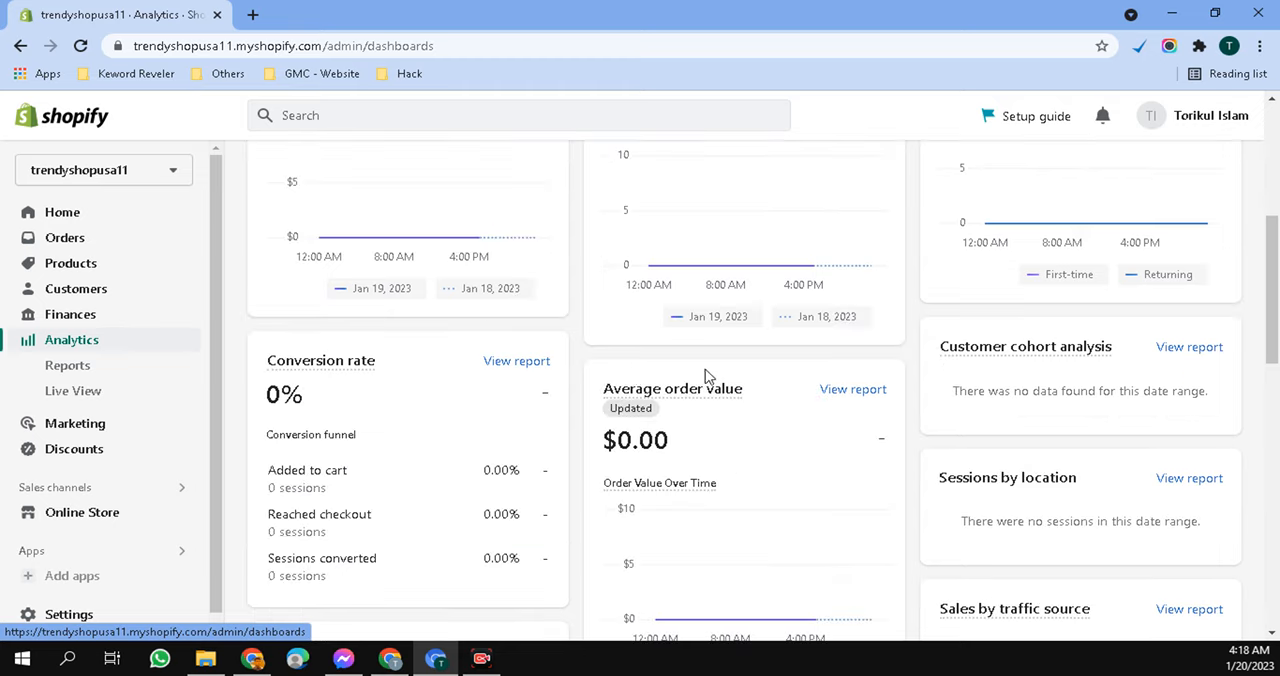
{"action": "scroll", "coordinate": [585, 375], "scroll_direction": "down", "scroll_amount": 2}
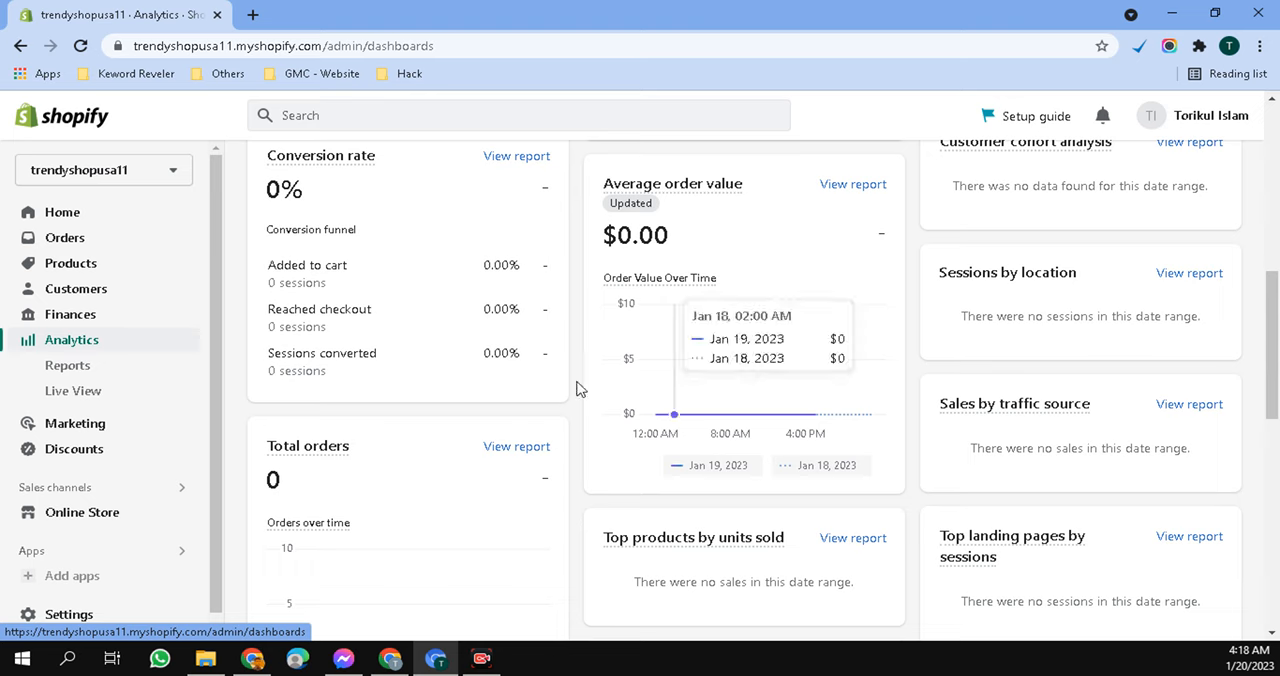
{"action": "scroll", "coordinate": [574, 386], "scroll_direction": "down", "scroll_amount": 2}
{"action": "scroll", "coordinate": [571, 391], "scroll_direction": "up", "scroll_amount": 6}
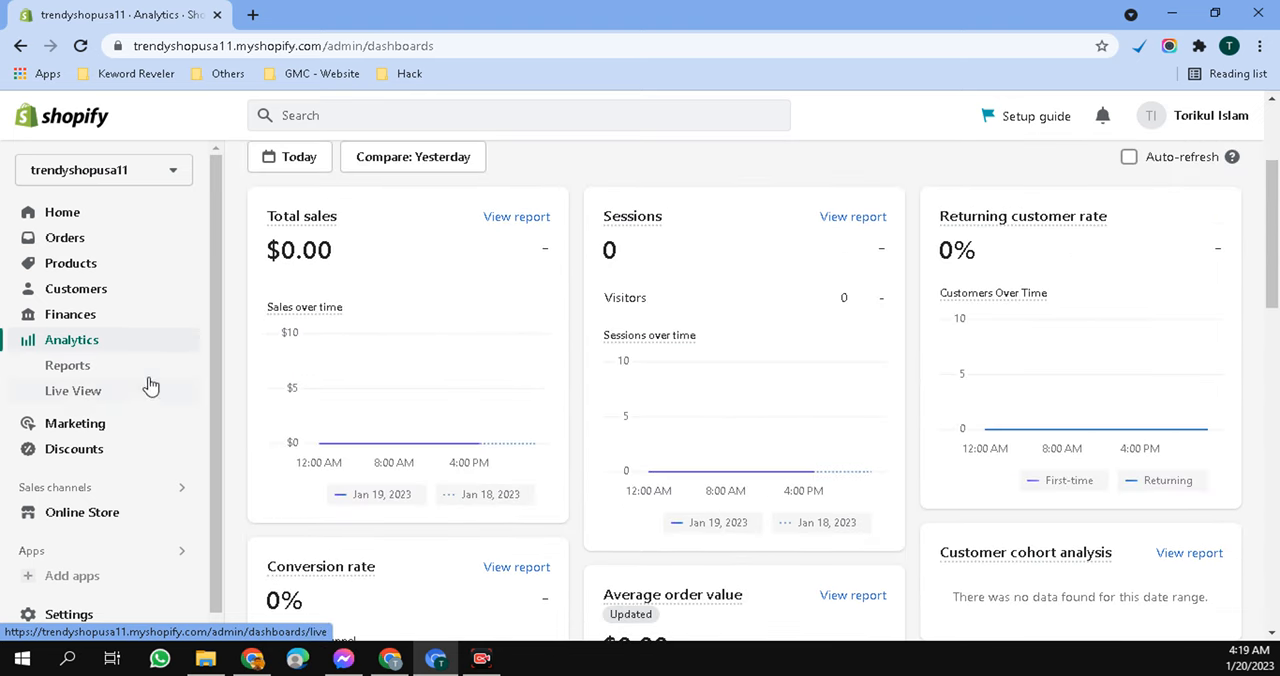
- Review the Marketing overview with its recommended apps and learning material, and the Campaigns page with its results
{"action": "left_click", "coordinate": [108, 425]}
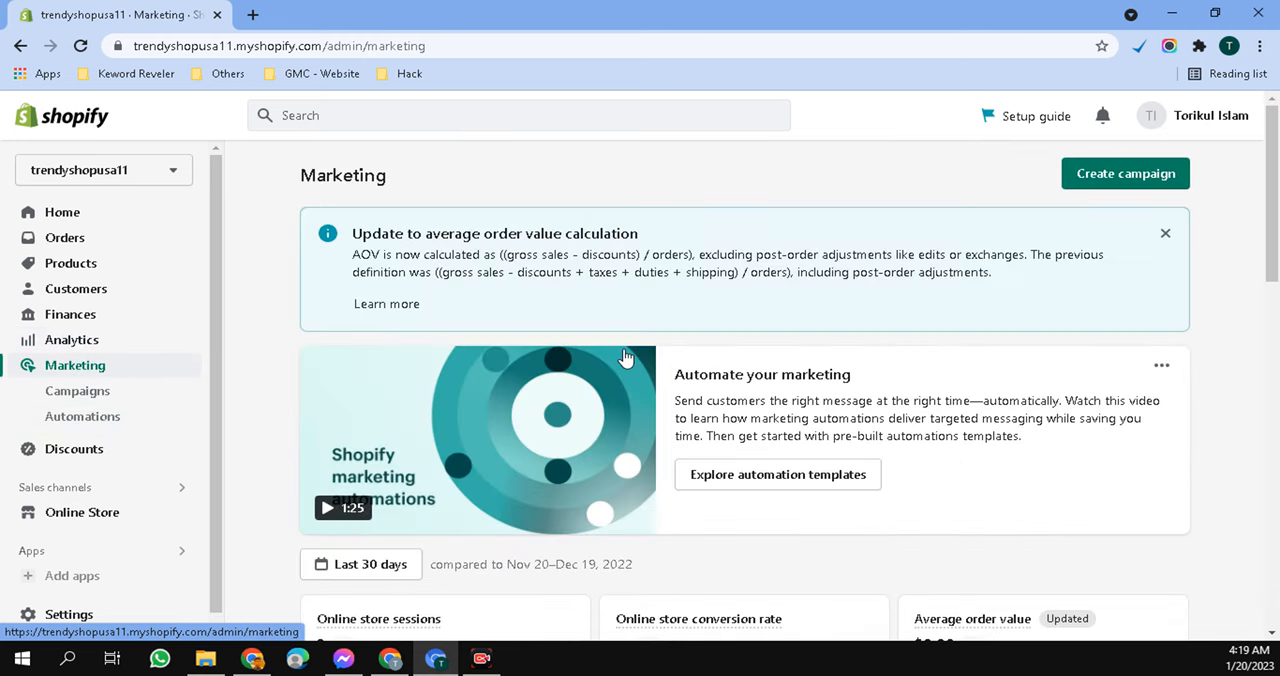
{"action": "scroll", "coordinate": [623, 355], "scroll_direction": "down", "scroll_amount": 6}
{"action": "scroll", "coordinate": [623, 355], "scroll_direction": "down", "scroll_amount": 4}
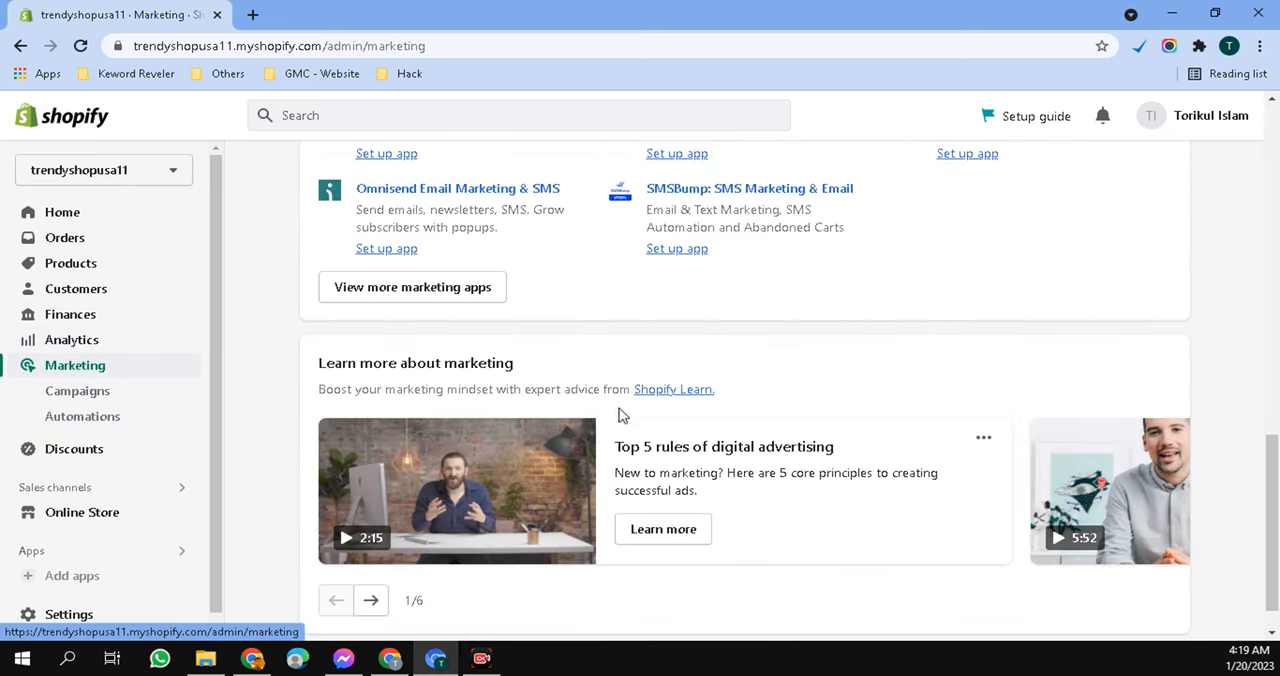
{"action": "left_click", "coordinate": [75, 398]}
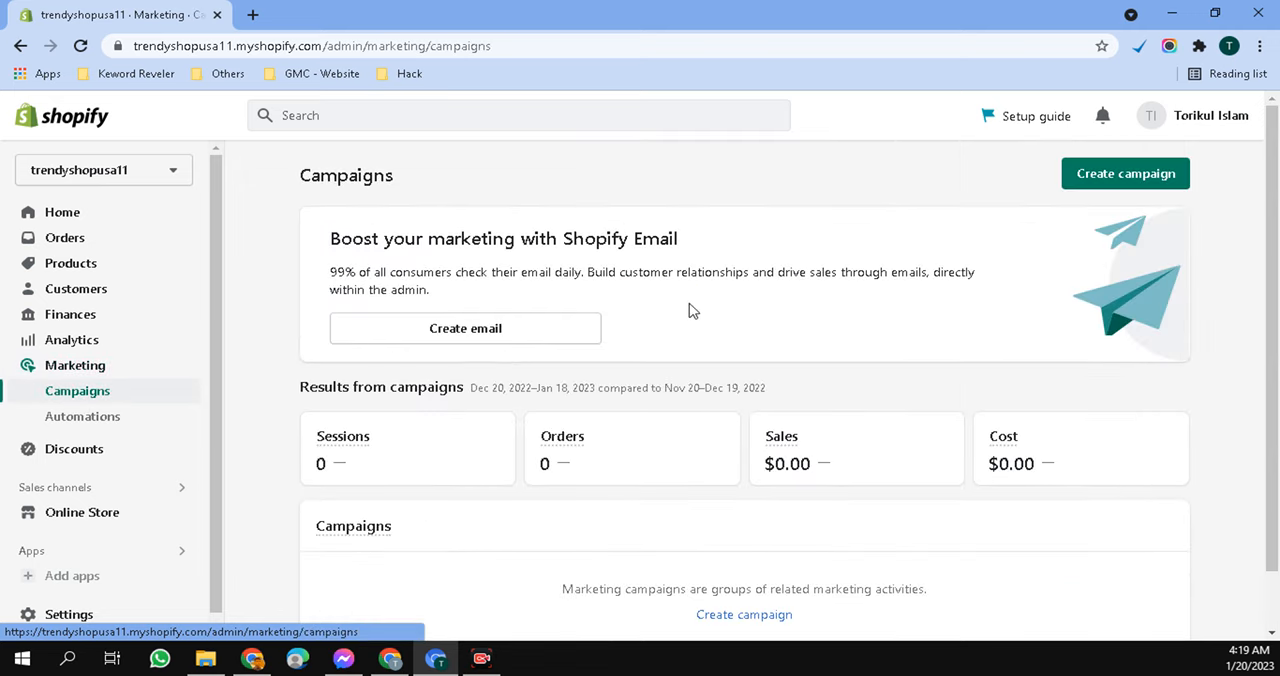
{"action": "scroll", "coordinate": [690, 310], "scroll_direction": "down", "scroll_amount": 1}
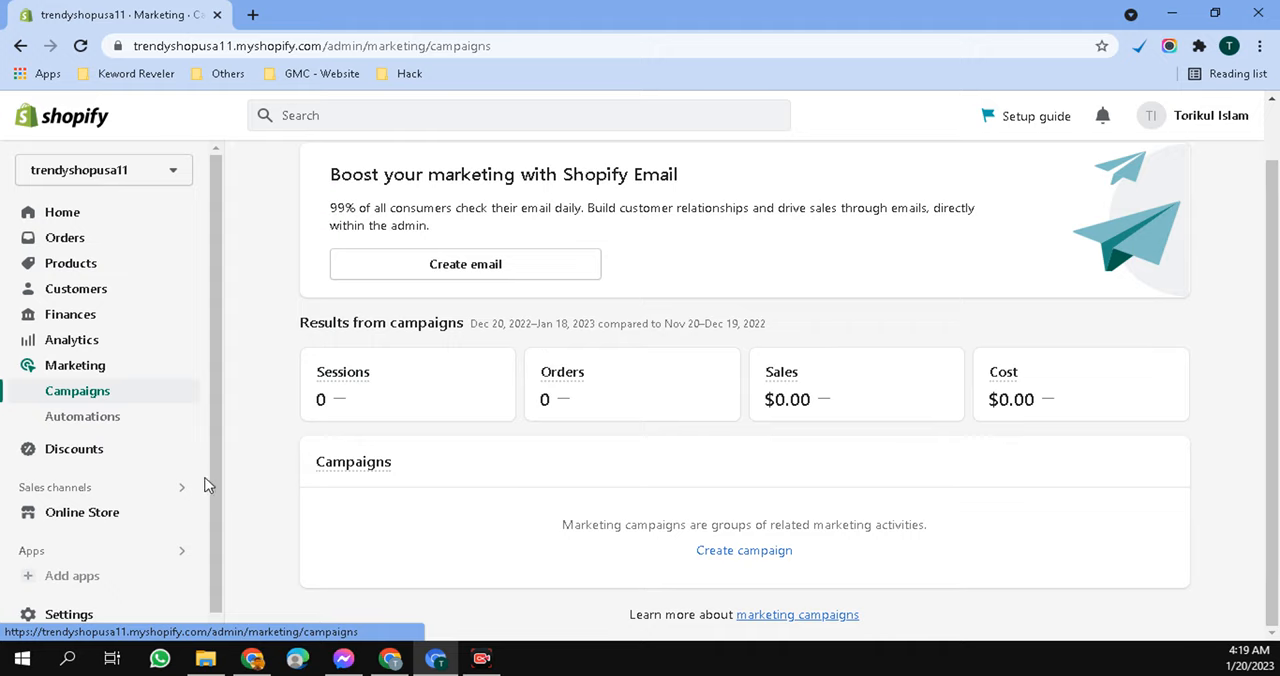
- Review the Online Store's themes page, including the current theme, the theme library and the options for adding a theme
{"action": "left_click", "coordinate": [107, 520]}
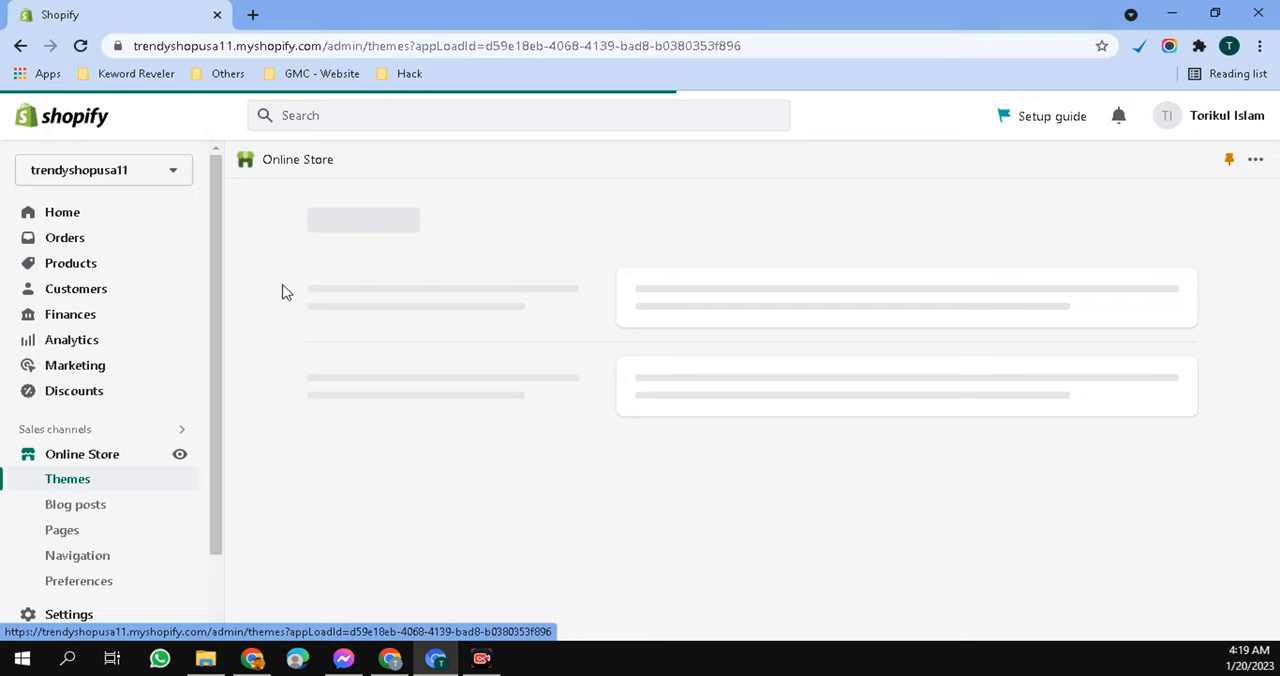
{"action": "scroll", "coordinate": [280, 312], "scroll_direction": "down", "scroll_amount": 2}
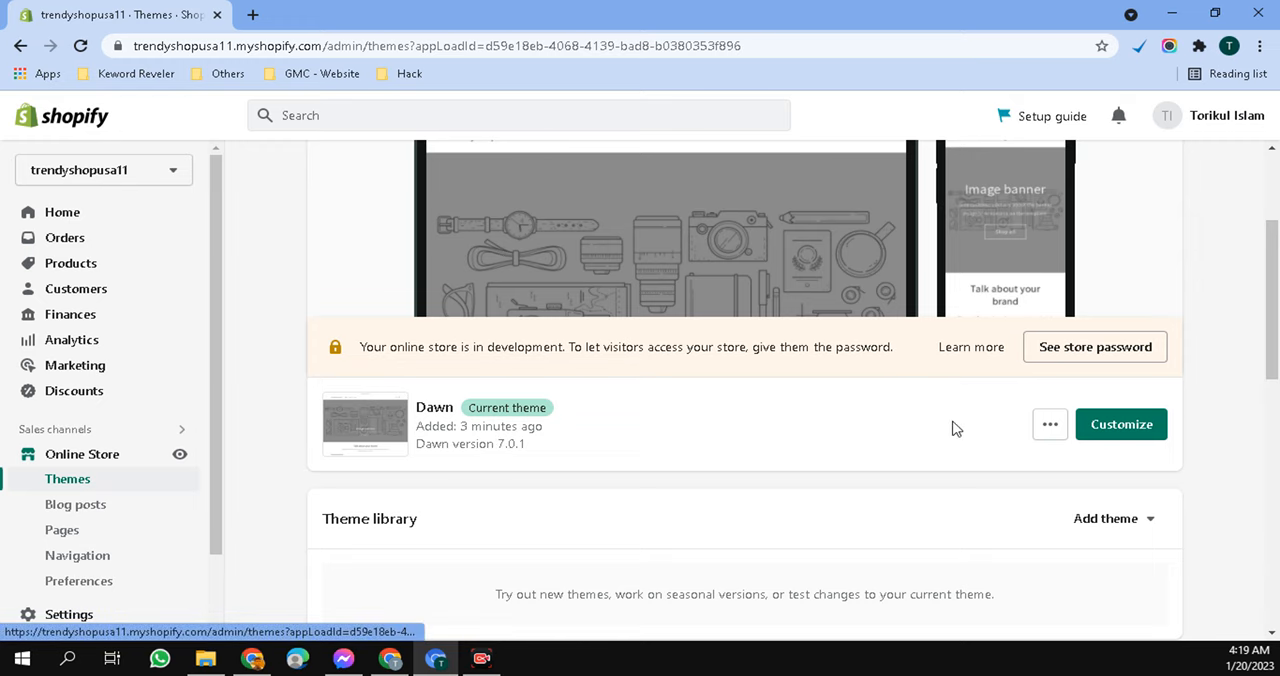
{"action": "scroll", "coordinate": [955, 428], "scroll_direction": "down", "scroll_amount": 2}
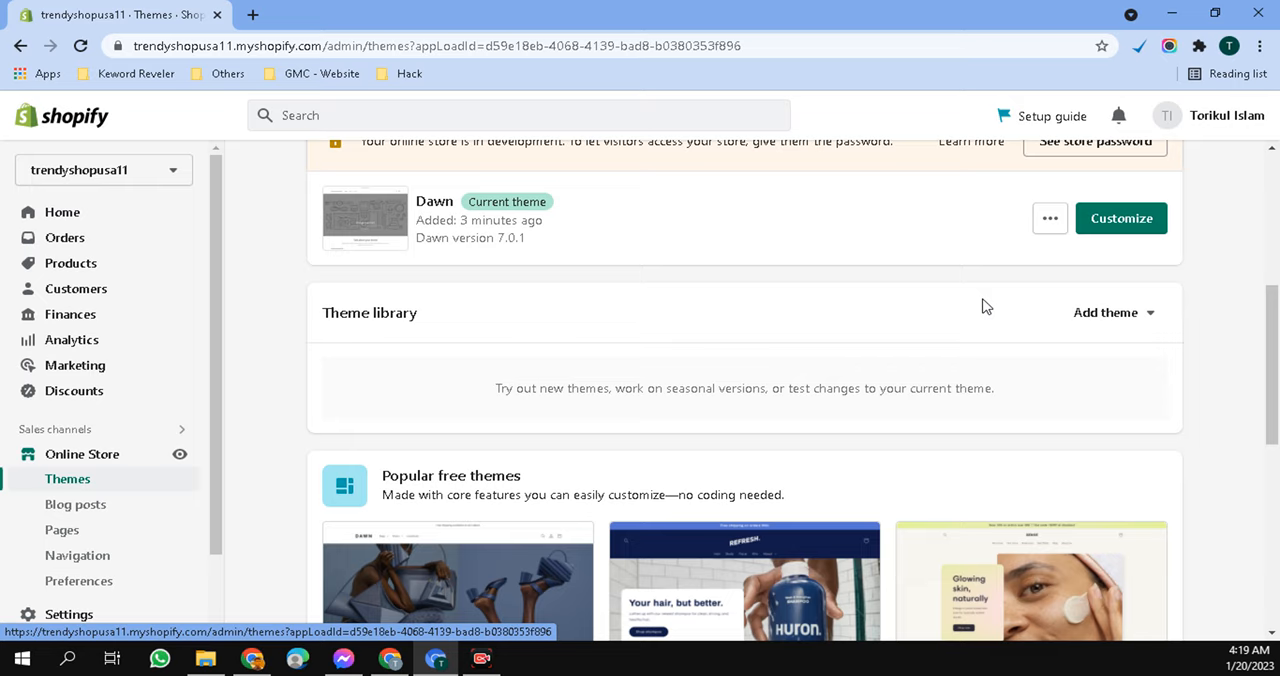
{"action": "left_click", "coordinate": [1151, 320]}
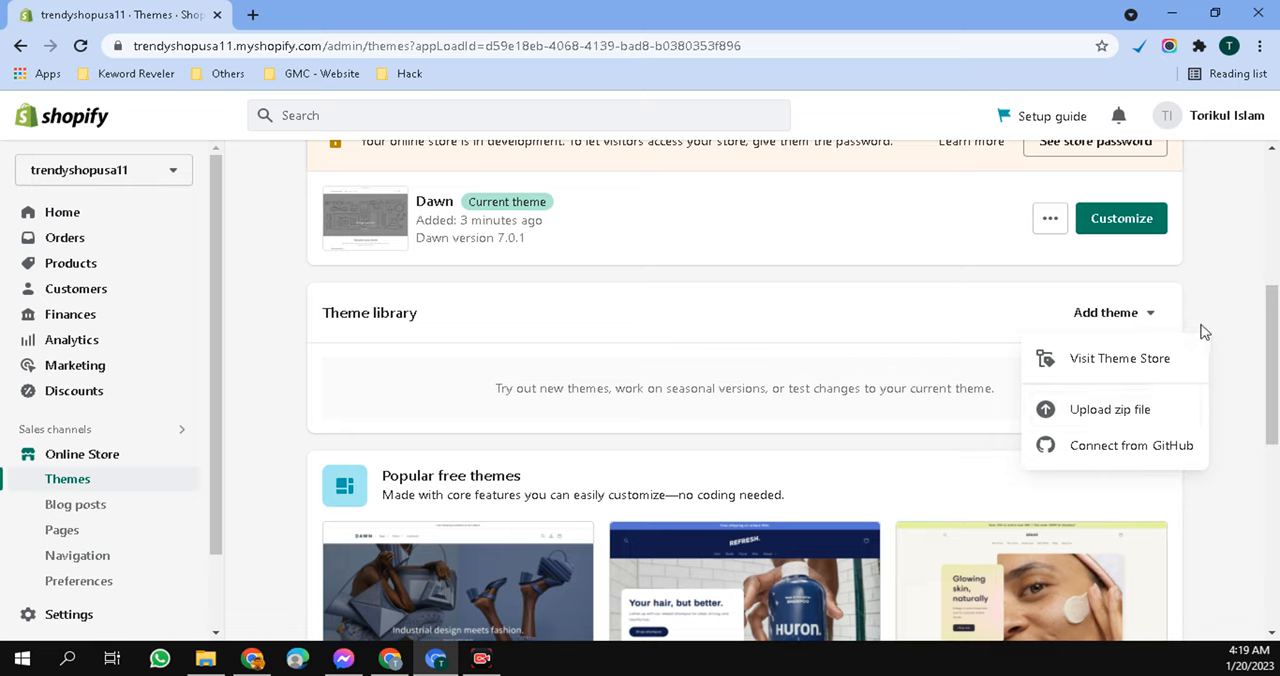
{"action": "left_click", "coordinate": [1212, 290]}
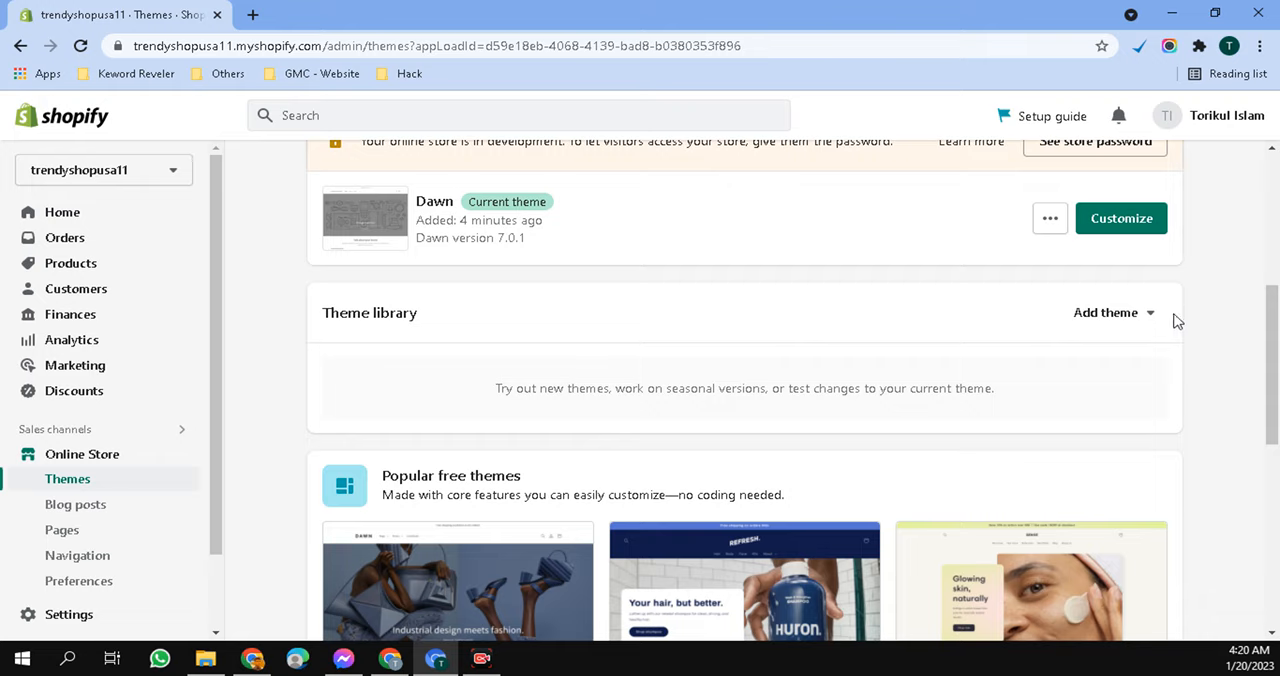
{"action": "left_click", "coordinate": [1166, 323]}
{"action": "left_click", "coordinate": [1232, 276]}
- Review the Online Store's Blog posts page with its option for creating a post, and the Pages list
{"action": "left_click", "coordinate": [92, 522]}
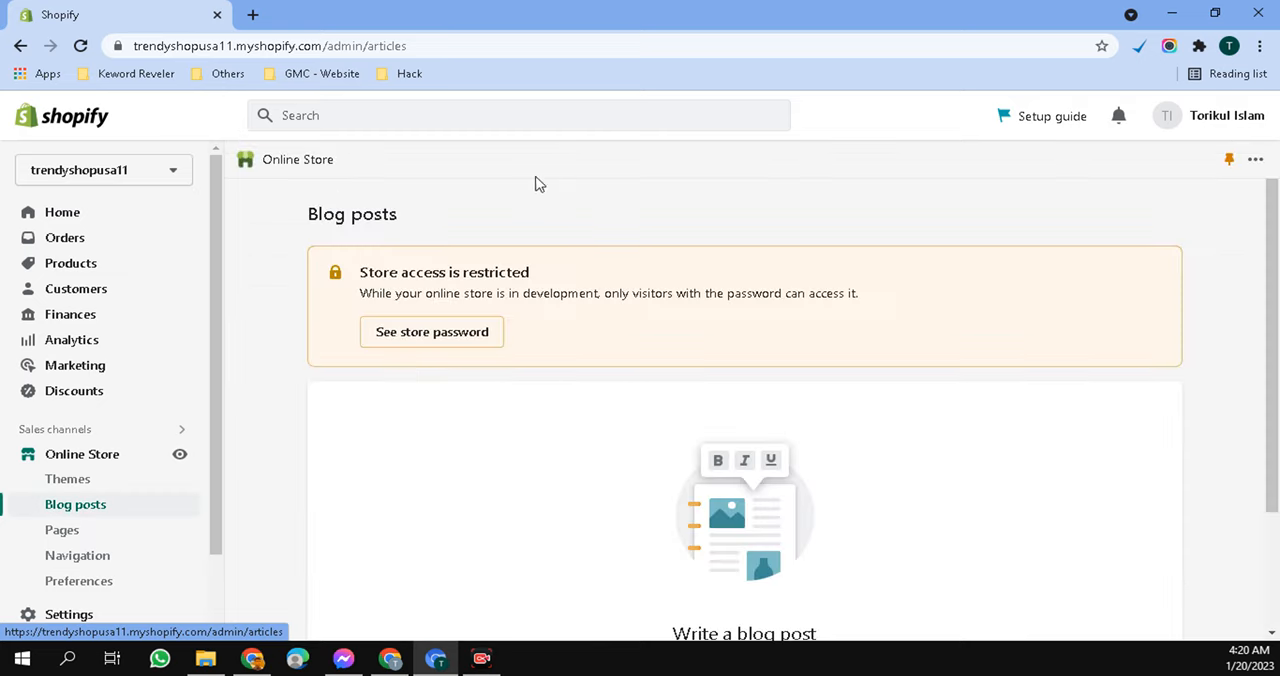
{"action": "scroll", "coordinate": [491, 502], "scroll_direction": "down", "scroll_amount": 2}
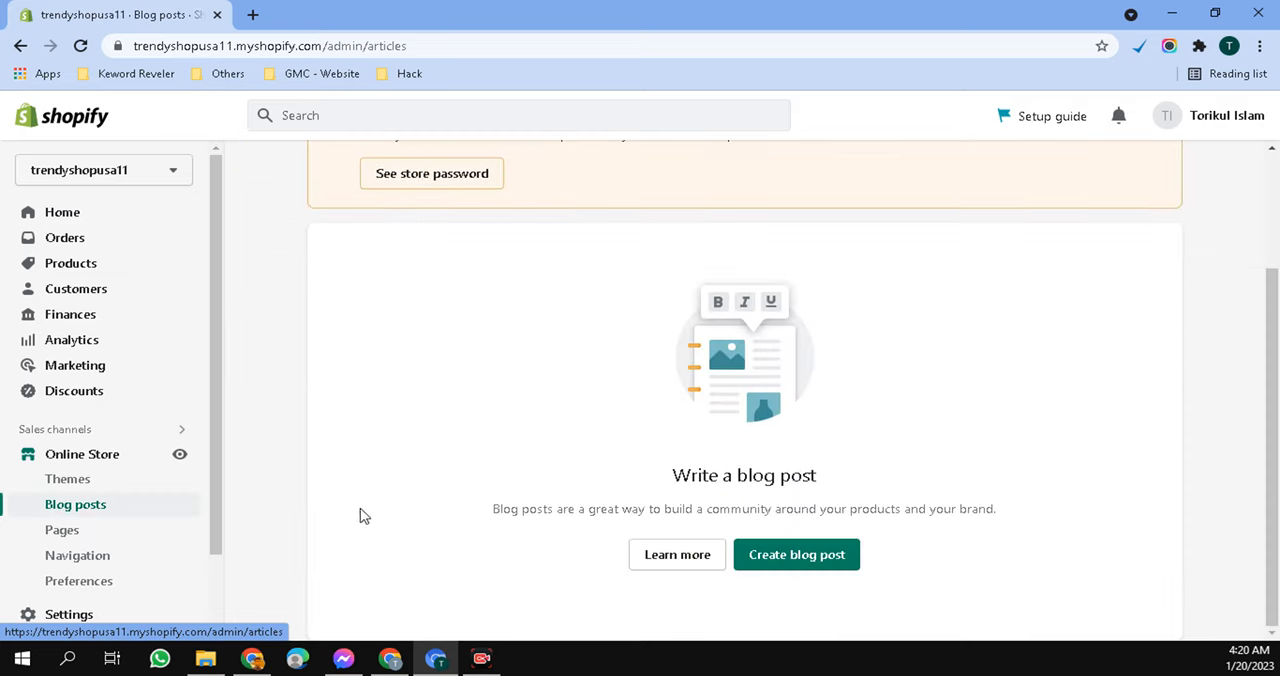
{"action": "scroll", "coordinate": [131, 530], "scroll_direction": "down", "scroll_amount": 2}
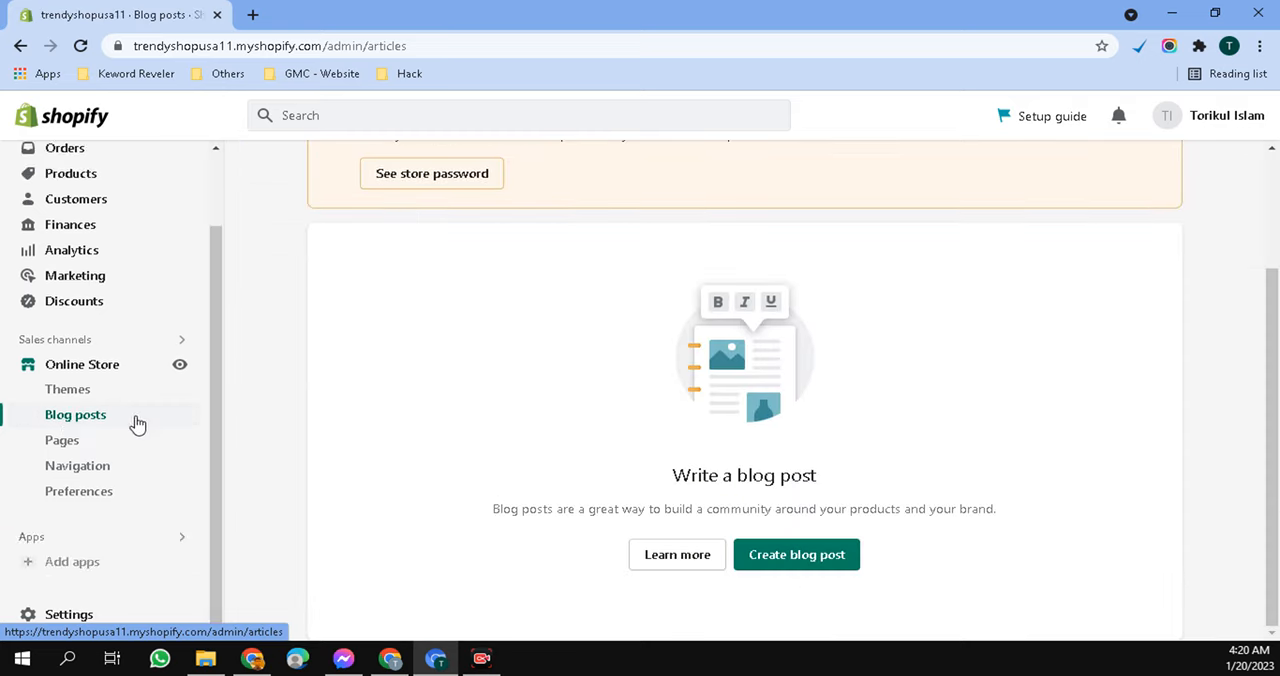
{"action": "left_click", "coordinate": [98, 449]}
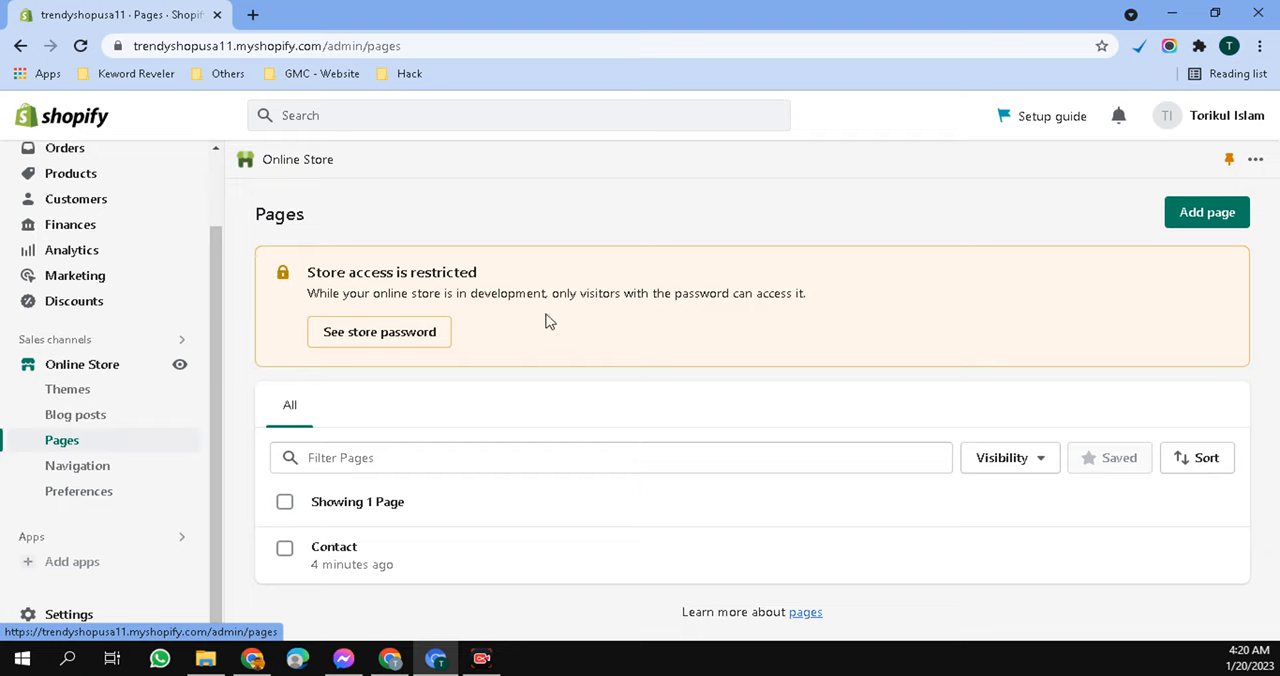
- Examine the Navigation page's menus and filters, and the Online Store Preferences down to the customer privacy options
{"action": "left_click", "coordinate": [104, 474]}
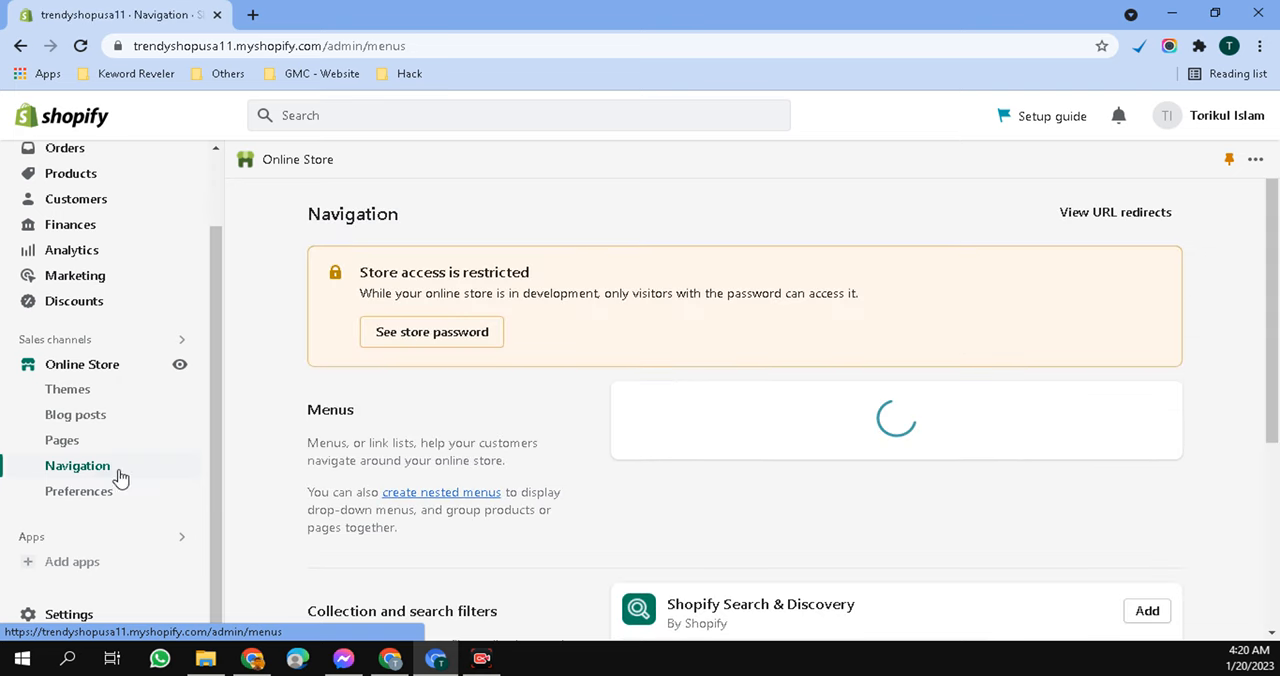
{"action": "scroll", "coordinate": [590, 454], "scroll_direction": "down", "scroll_amount": 3}
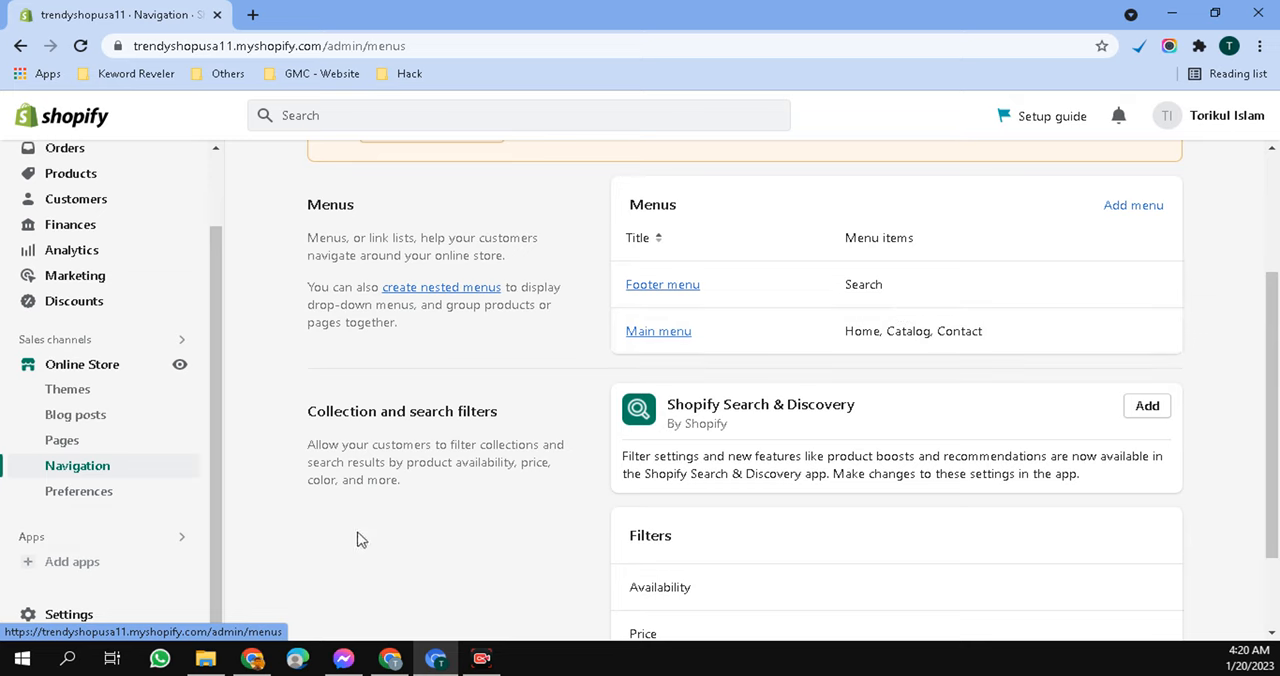
{"action": "left_click", "coordinate": [86, 494]}
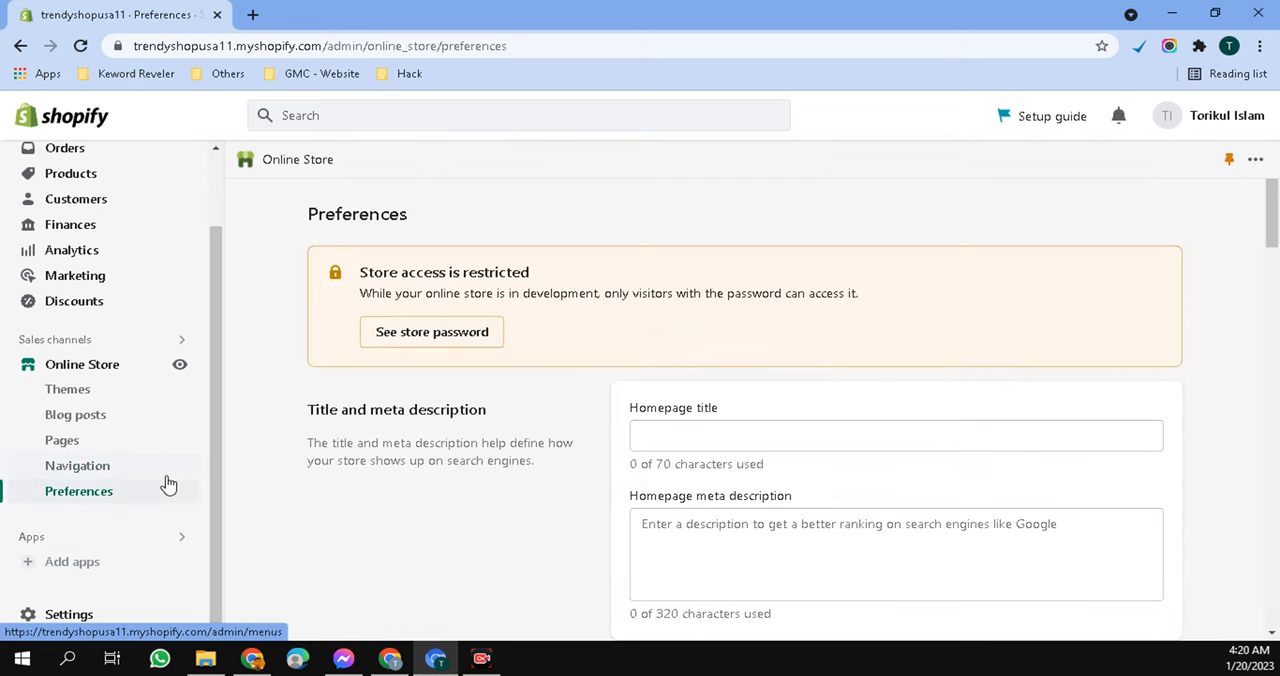
{"action": "scroll", "coordinate": [470, 474], "scroll_direction": "down", "scroll_amount": 4}
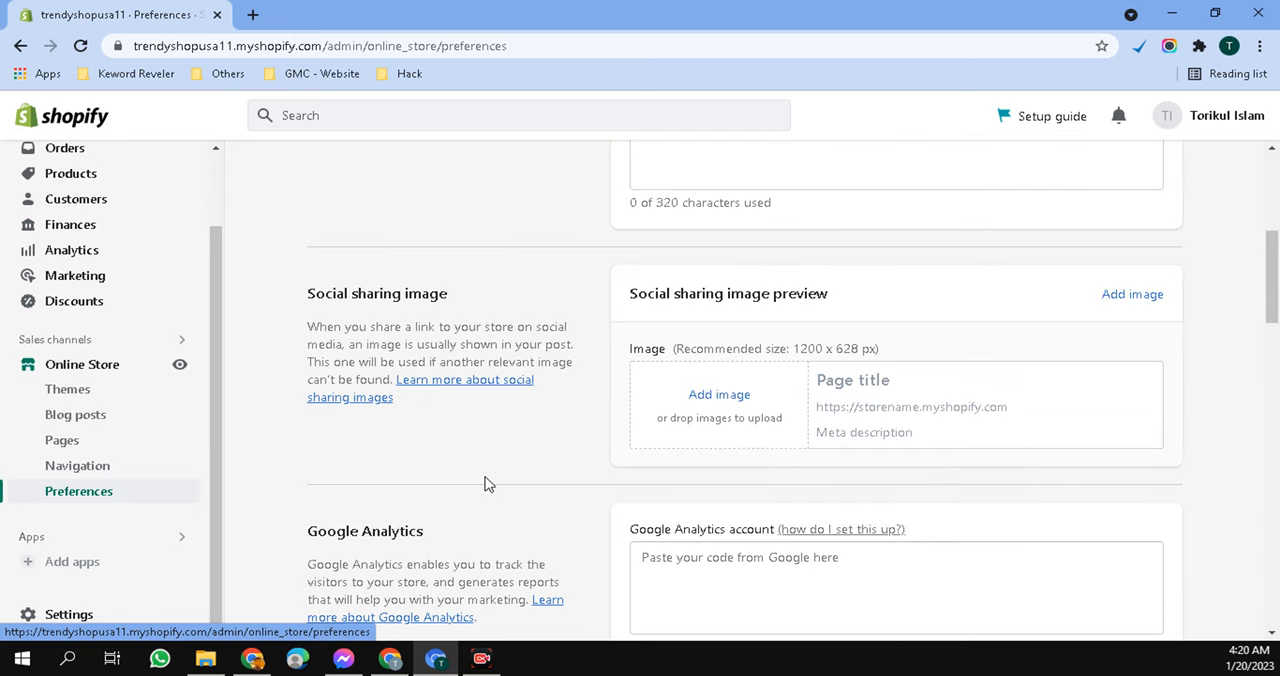
{"action": "scroll", "coordinate": [484, 484], "scroll_direction": "down", "scroll_amount": 7}
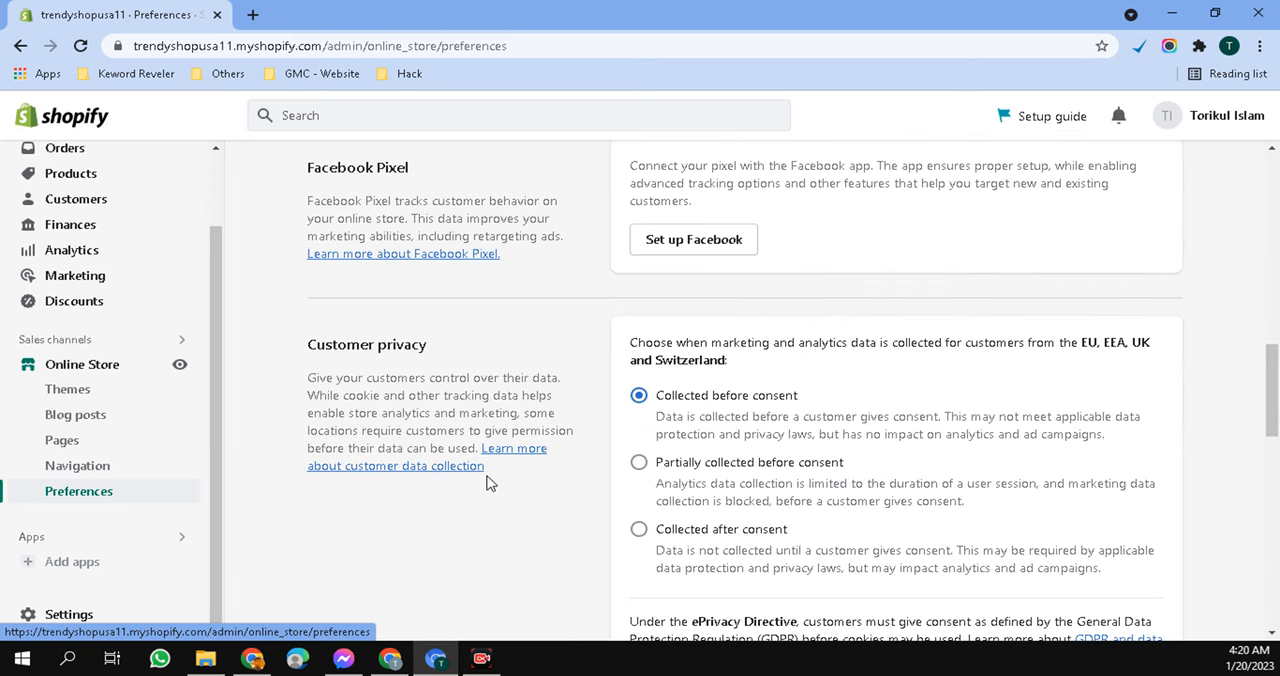
- Fill in the store's street address, city, state and ZIP code in the store details settings and save the changes
{"action": "left_click", "coordinate": [84, 614]}
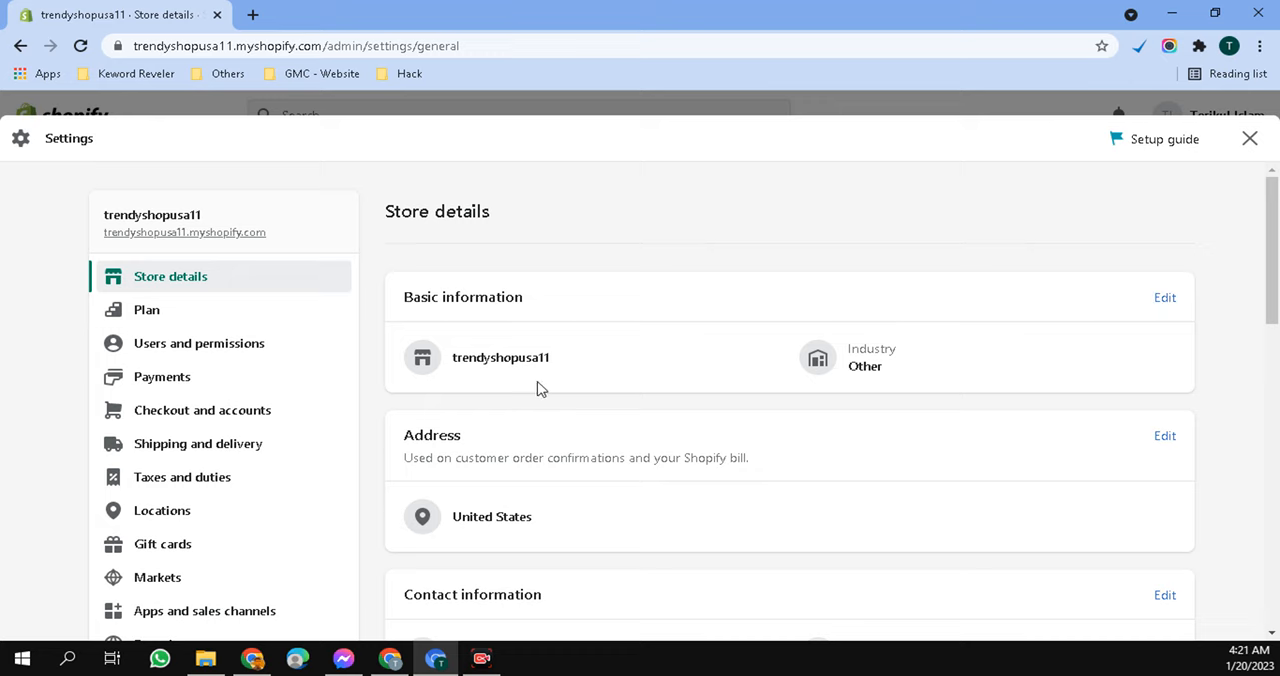
{"action": "scroll", "coordinate": [712, 340], "scroll_direction": "down", "scroll_amount": 2}
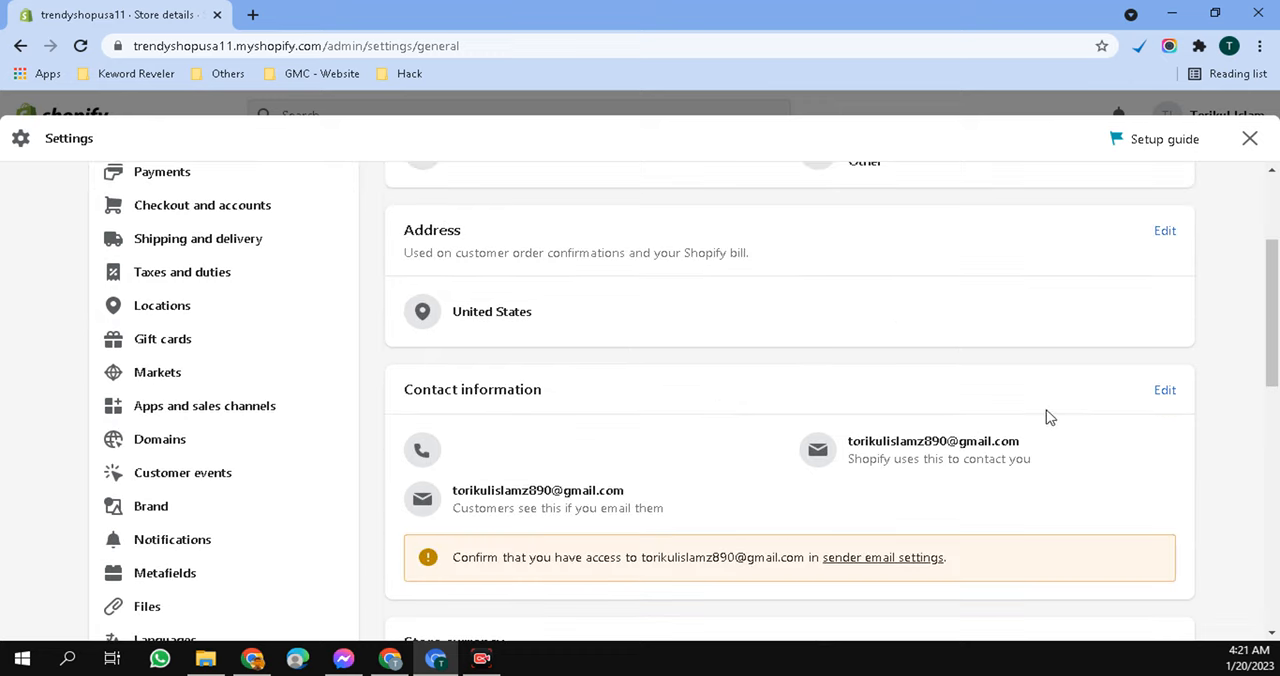
{"action": "left_click", "coordinate": [1165, 235]}
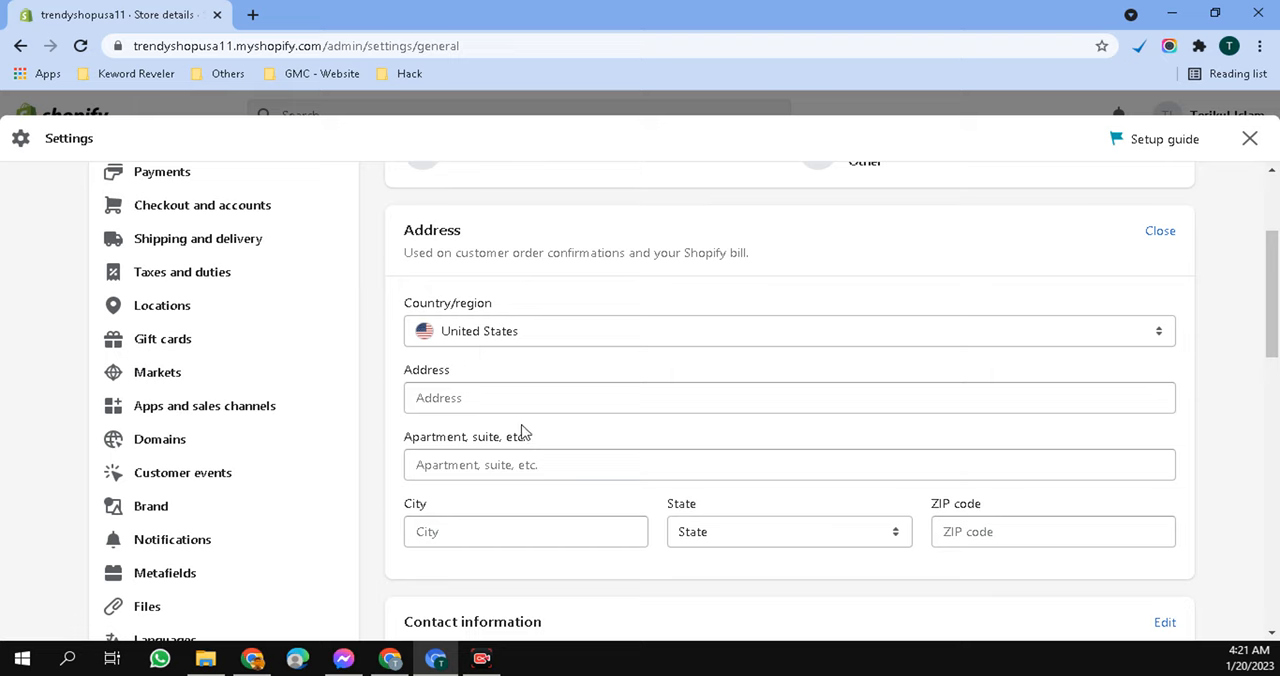
{"action": "left_click", "coordinate": [540, 397]}
{"action": "left_click", "coordinate": [455, 437]}
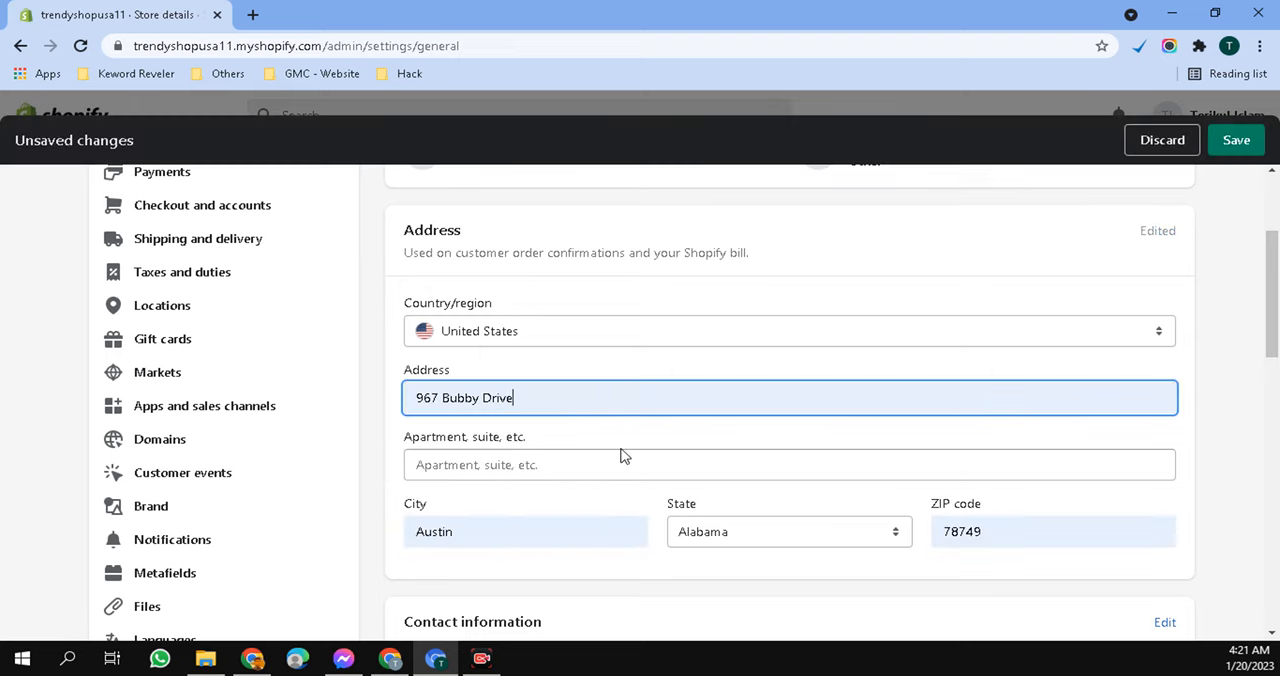
{"action": "scroll", "coordinate": [640, 360], "scroll_direction": "down", "scroll_amount": 3}
{"action": "scroll", "coordinate": [600, 280], "scroll_direction": "up", "scroll_amount": 3}
{"action": "scroll", "coordinate": [760, 407], "scroll_direction": "down", "scroll_amount": 2}
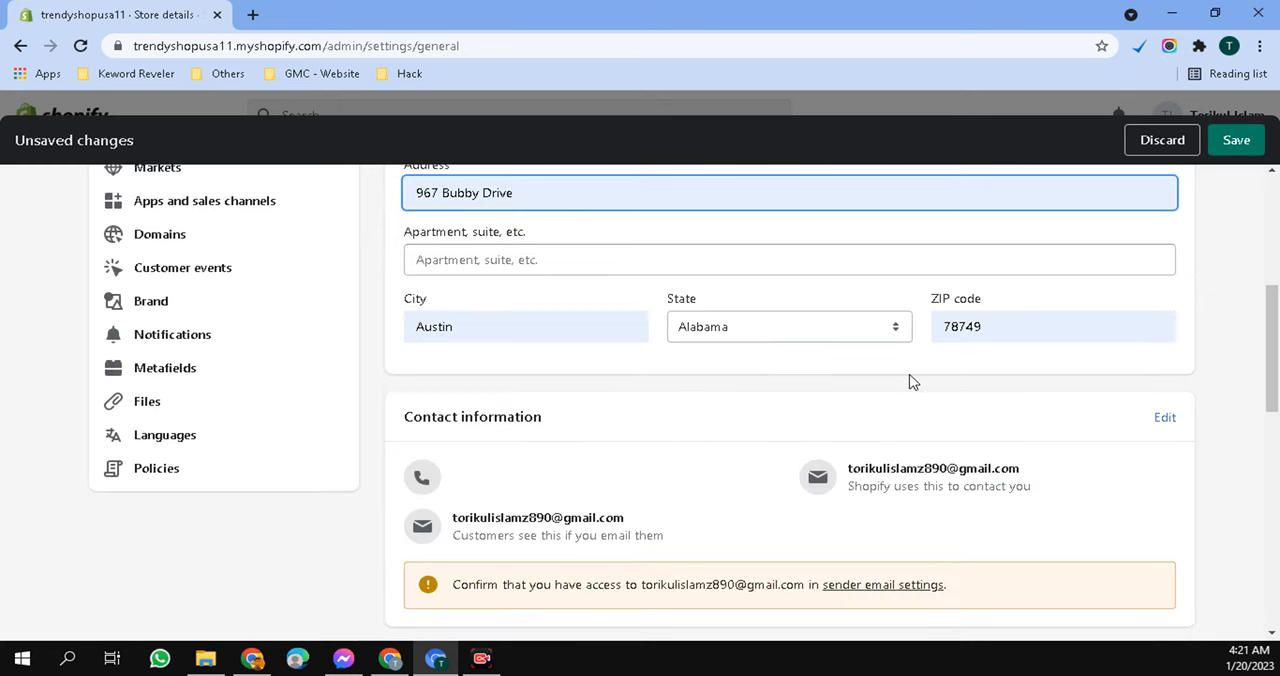
{"action": "left_click", "coordinate": [1240, 140]}
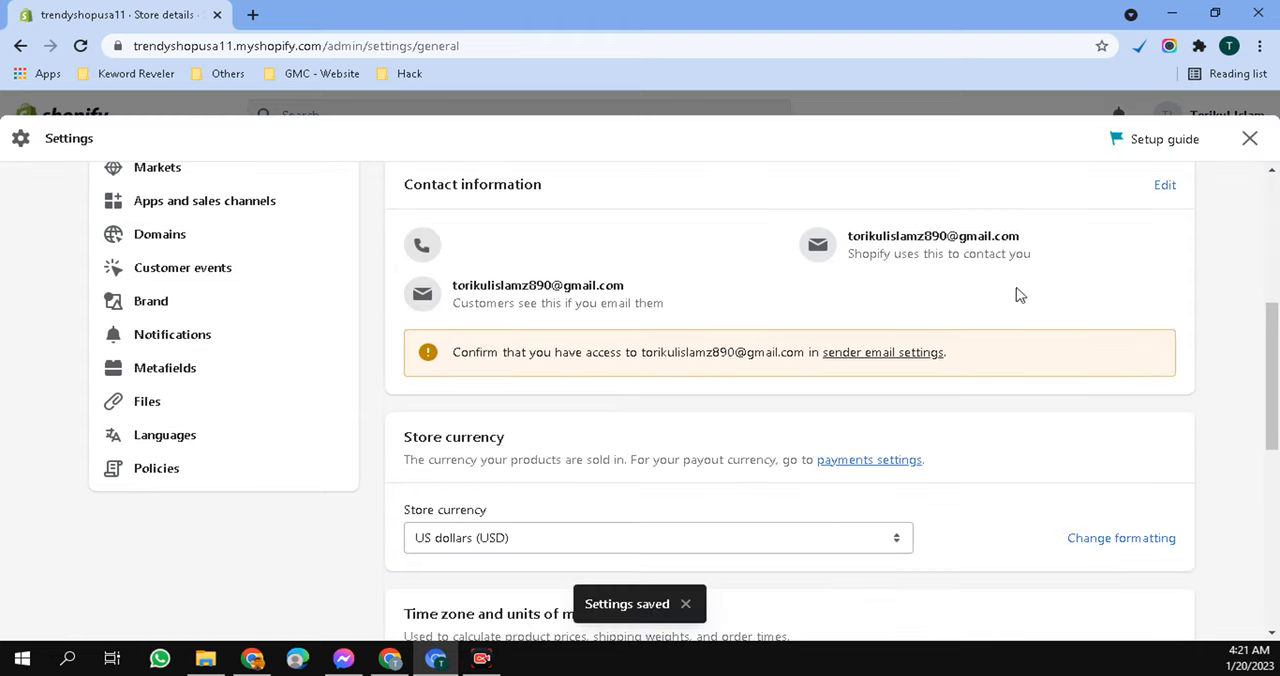
- Examine the store currency setting in the store details and view its list of available currencies
{"action": "scroll", "coordinate": [820, 325], "scroll_direction": "down", "scroll_amount": 2}
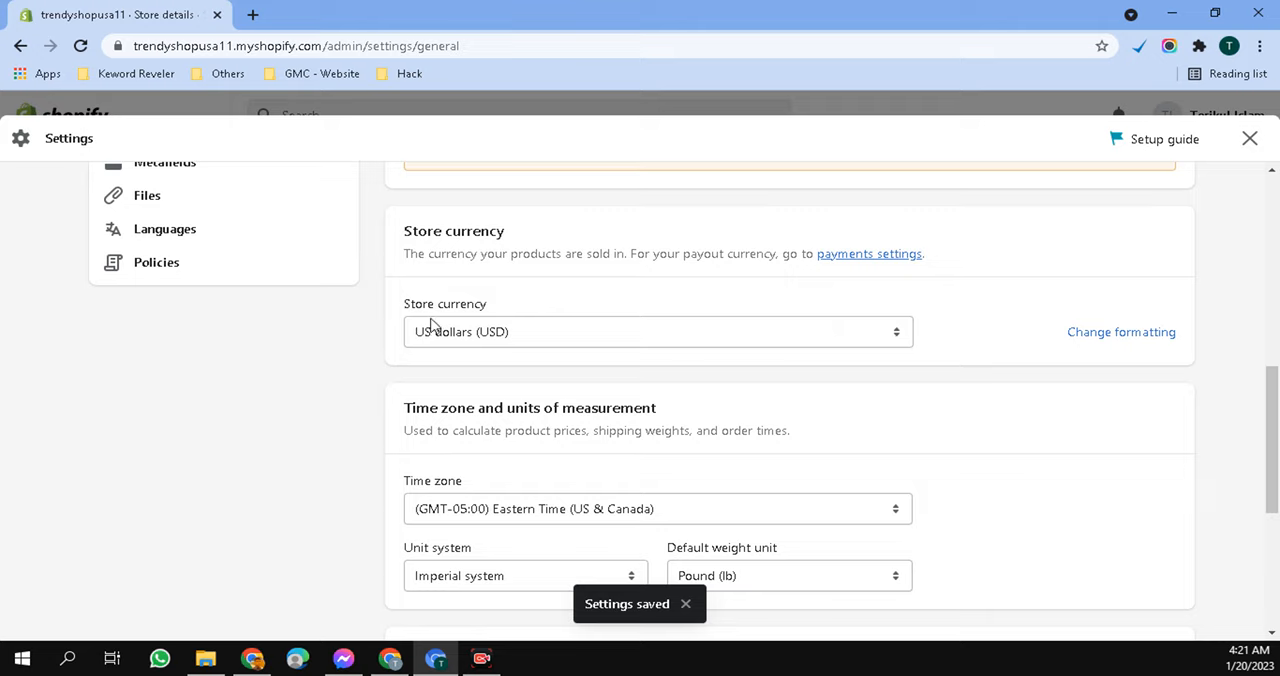
{"action": "left_click_drag", "start_coordinate": [499, 305], "coordinate": [387, 308]}
{"action": "left_click", "coordinate": [464, 306]}
{"action": "left_click", "coordinate": [522, 303]}
{"action": "left_click_drag", "start_coordinate": [487, 305], "coordinate": [410, 306]}
{"action": "left_click", "coordinate": [464, 305]}
{"action": "left_click_drag", "start_coordinate": [494, 305], "coordinate": [389, 305]}
{"action": "left_click", "coordinate": [464, 305]}
{"action": "left_click_drag", "start_coordinate": [497, 305], "coordinate": [395, 305]}
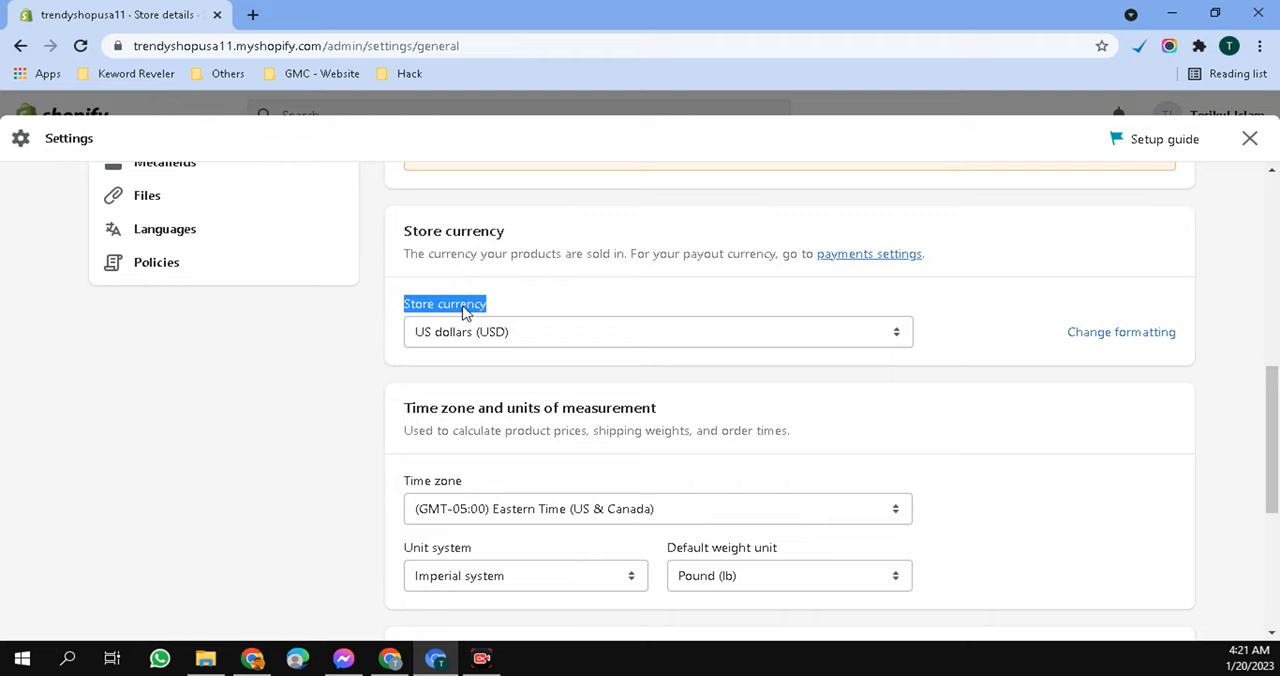
{"action": "left_click", "coordinate": [498, 307]}
{"action": "left_click", "coordinate": [599, 340]}
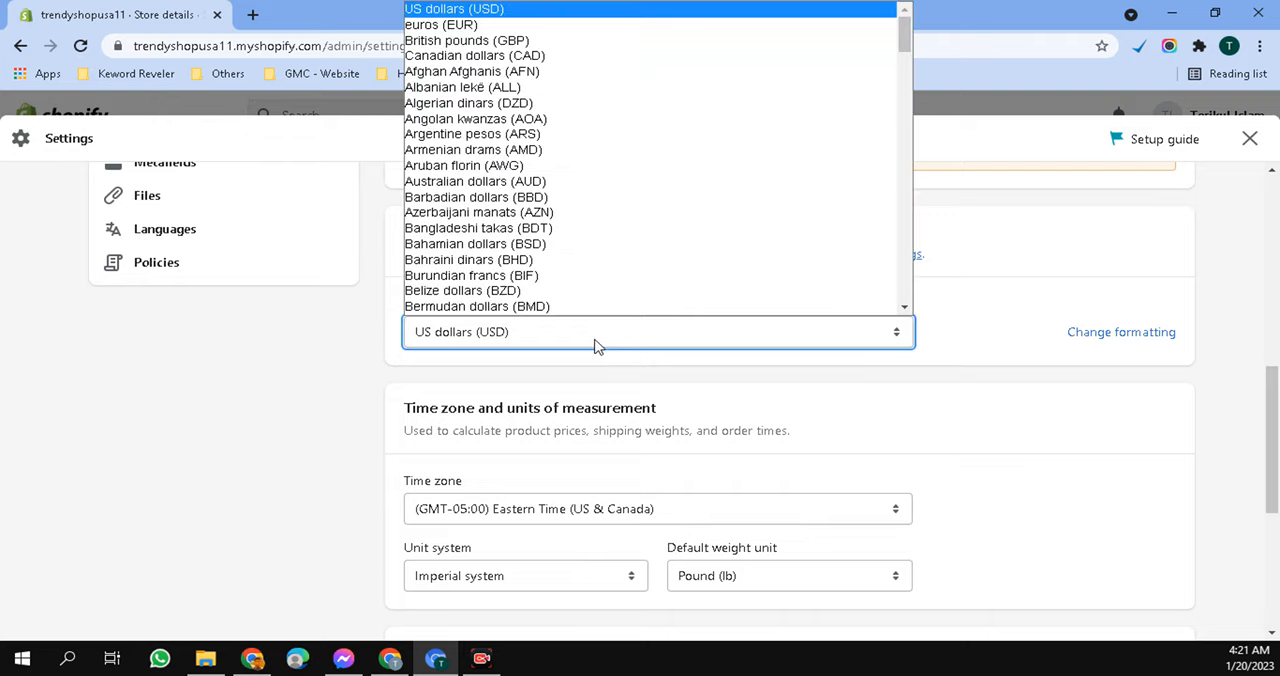
{"action": "left_click", "coordinate": [594, 345]}
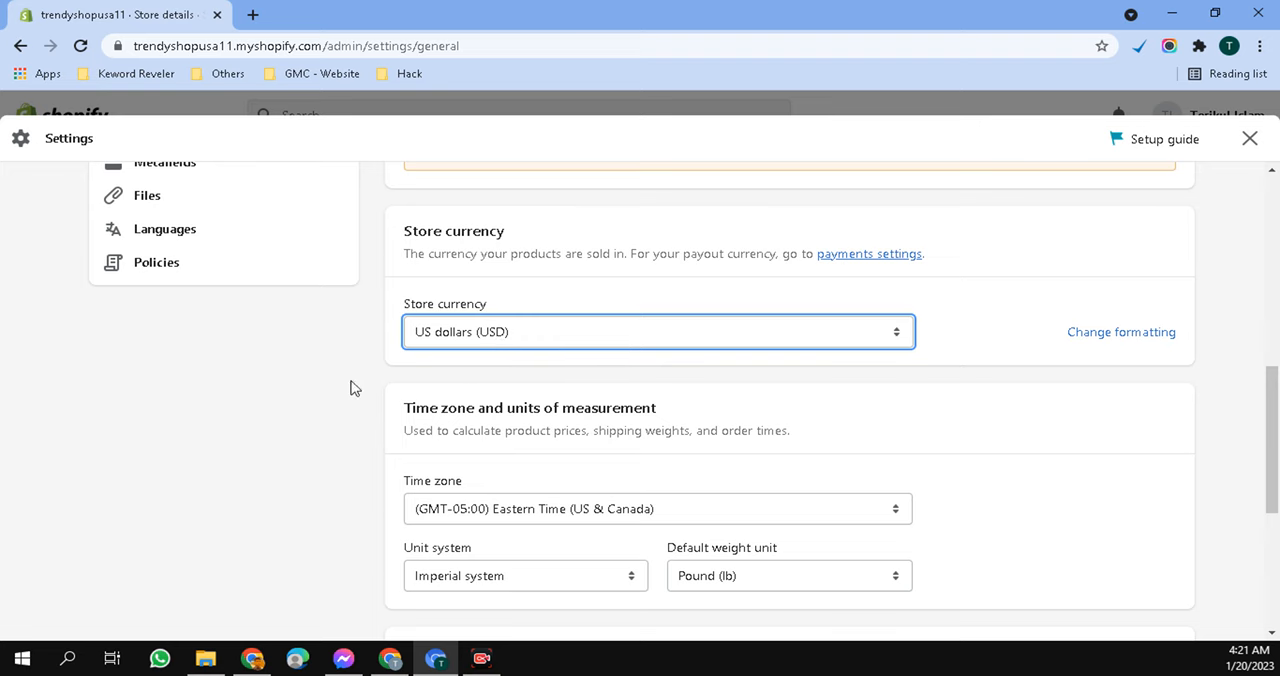
- Review the store details from basic information to time zone, and browse the store currency choices without selecting another one
{"action": "scroll", "coordinate": [466, 371], "scroll_direction": "up", "scroll_amount": 6}
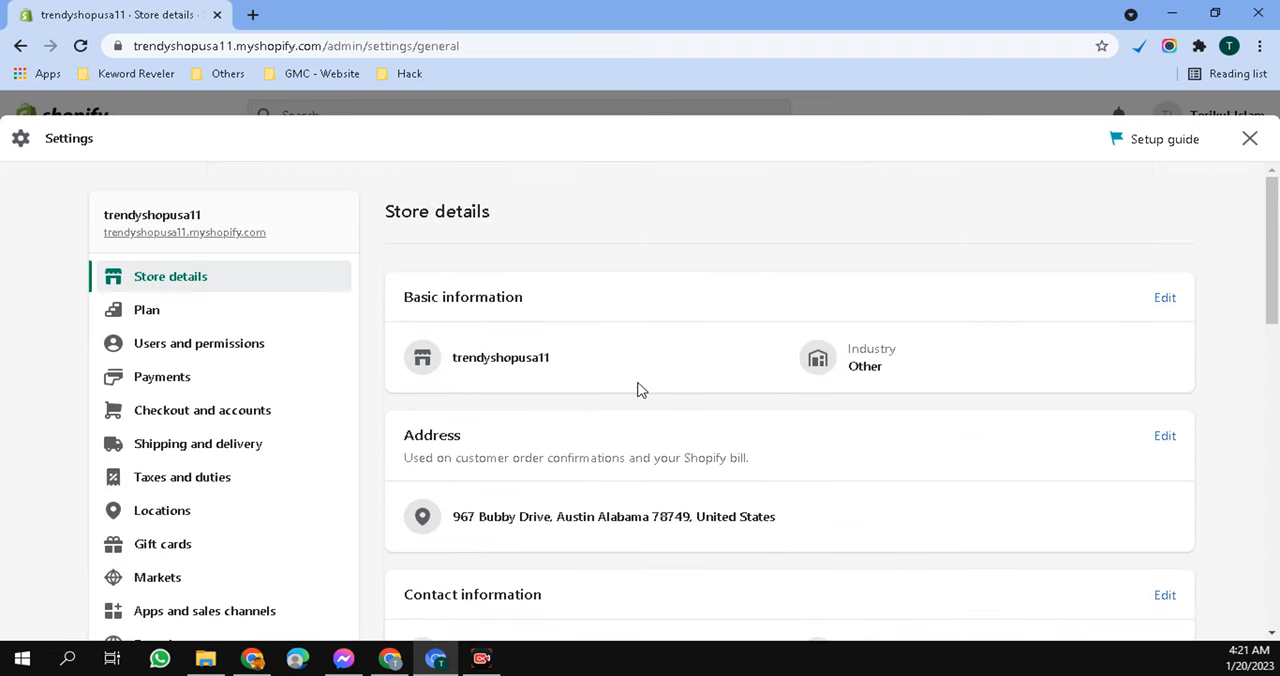
{"action": "scroll", "coordinate": [641, 400], "scroll_direction": "down", "scroll_amount": 2}
{"action": "scroll", "coordinate": [641, 419], "scroll_direction": "down", "scroll_amount": 2}
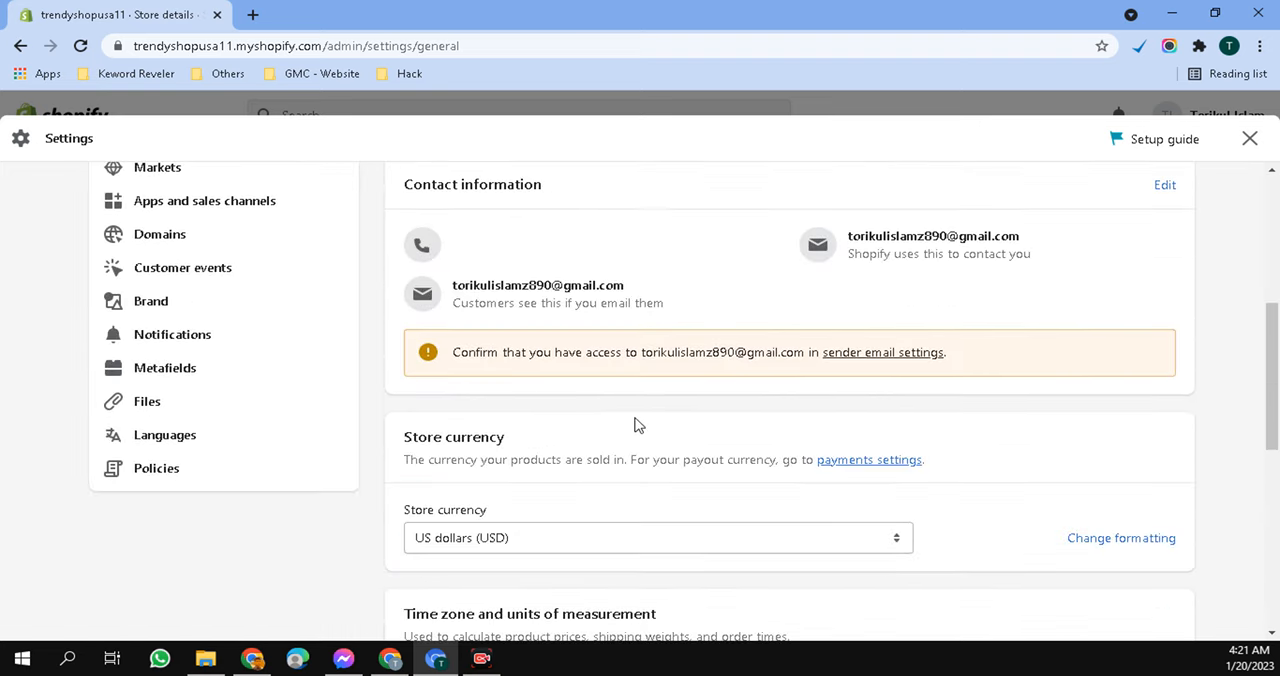
{"action": "scroll", "coordinate": [552, 457], "scroll_direction": "down", "scroll_amount": 2}
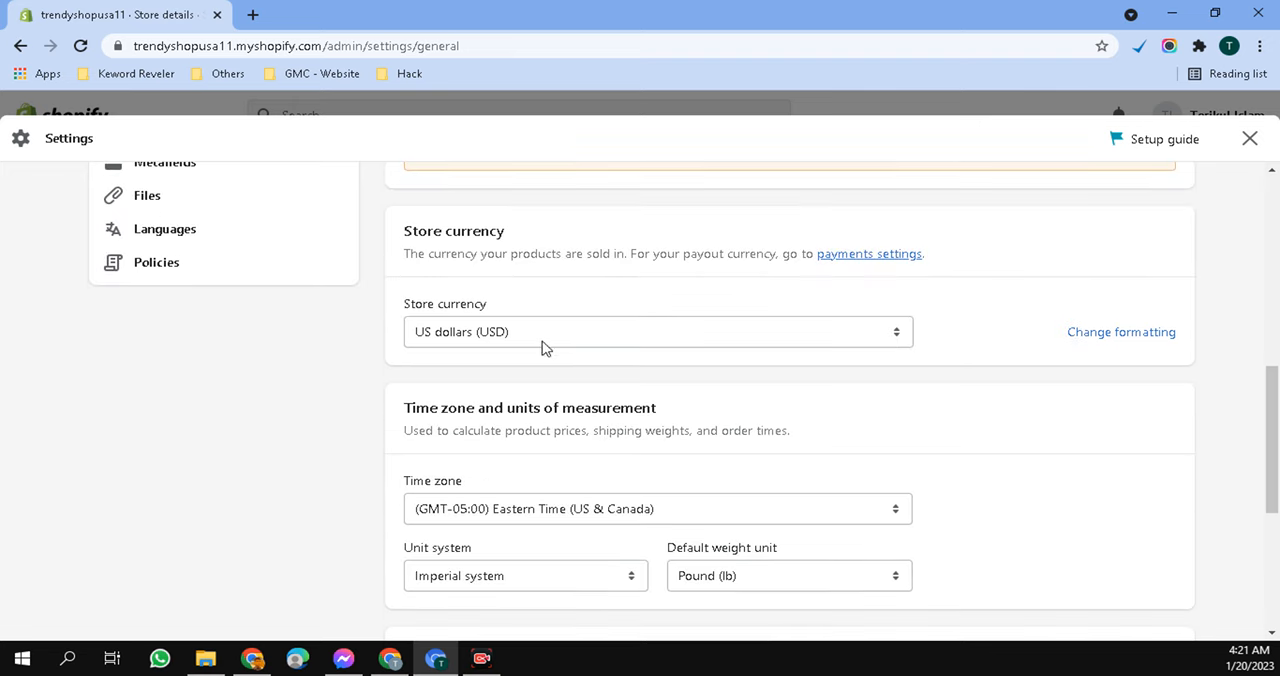
{"action": "left_click", "coordinate": [806, 336]}
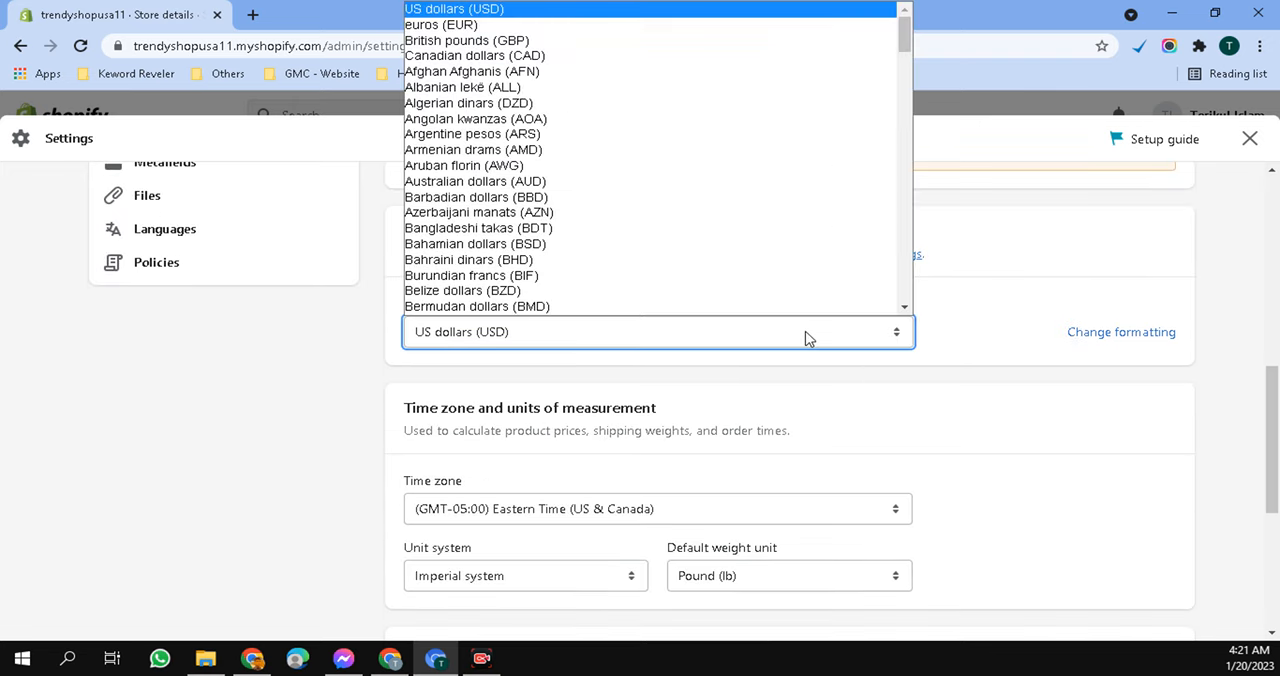
{"action": "key", "text": "Down"}
{"action": "key", "text": "Down"}
{"action": "key", "text": "Down"}
{"action": "key", "text": "Down"}
{"action": "key", "text": "Down"}
{"action": "key", "text": "Down"}
{"action": "key", "text": "Down"}
{"action": "key", "text": "Down"}
{"action": "key", "text": "Down"}
{"action": "key", "text": "Down"}
{"action": "key", "text": "Down"}
{"action": "key", "text": "Down"}
{"action": "key", "text": "Down"}
{"action": "key", "text": "Down"}
{"action": "key", "text": "Down"}
{"action": "key", "text": "Down"}
{"action": "key", "text": "Down"}
{"action": "key", "text": "Down"}
{"action": "key", "text": "Down"}
{"action": "key", "text": "Down"}
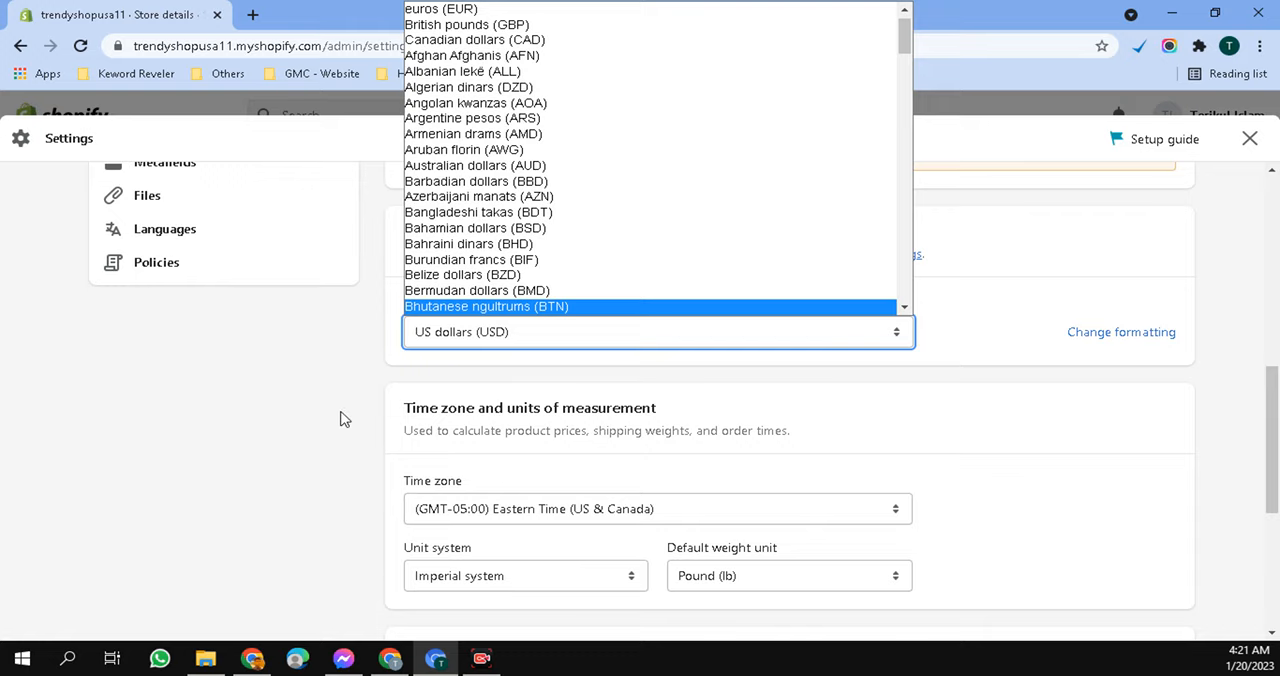
{"action": "left_click", "coordinate": [460, 374]}
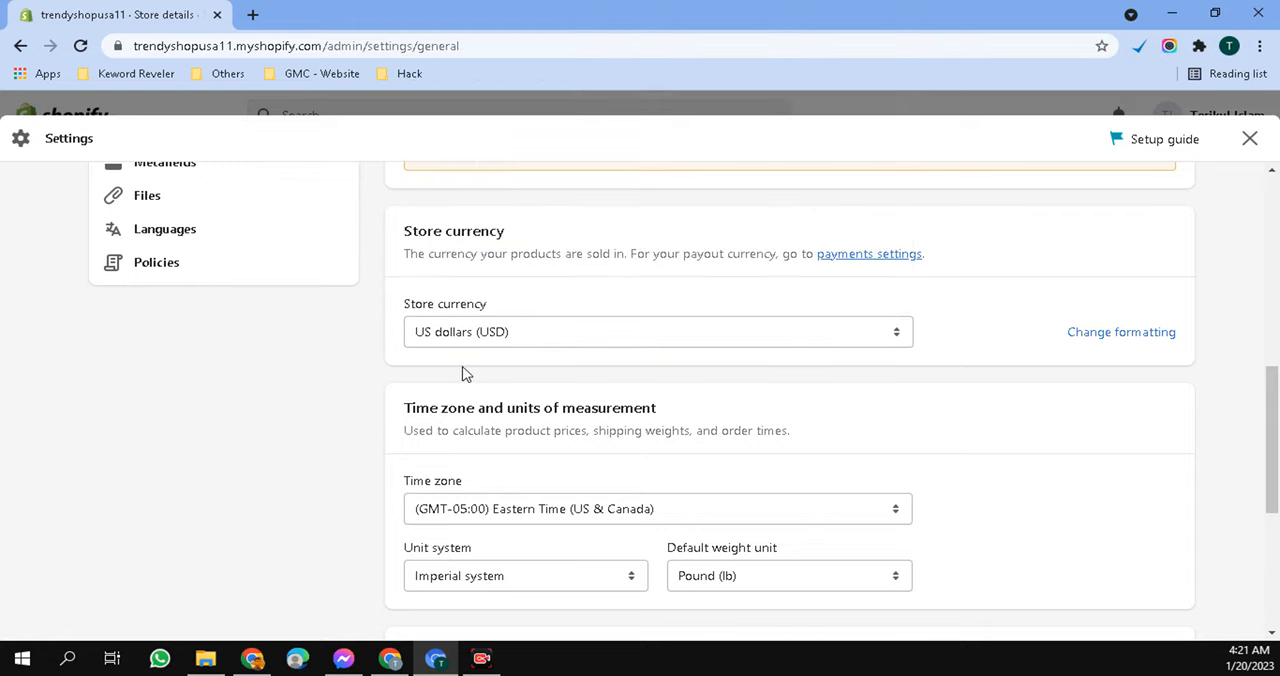
- Open the store's contact information for editing, inspect the phone, store contact email and sender email fields, and close it unchanged
{"action": "scroll", "coordinate": [700, 370], "scroll_direction": "up", "scroll_amount": 2}
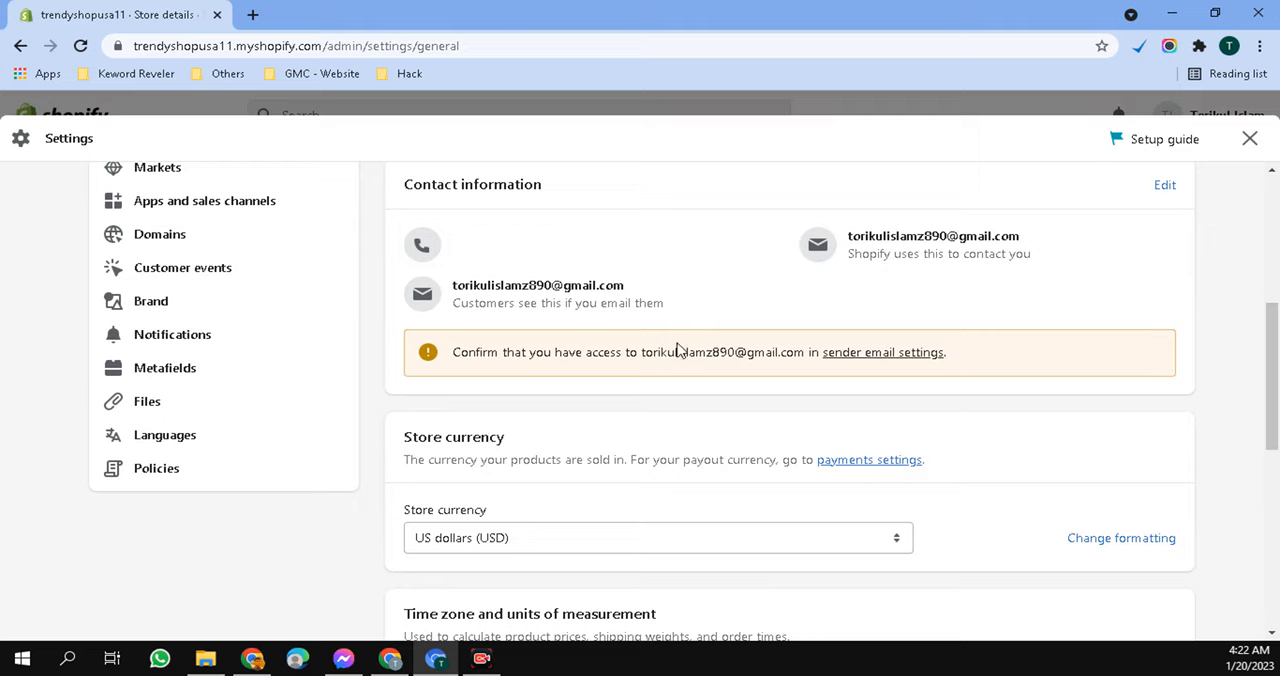
{"action": "scroll", "coordinate": [670, 400], "scroll_direction": "up", "scroll_amount": 4}
{"action": "scroll", "coordinate": [820, 385], "scroll_direction": "down", "scroll_amount": 2}
{"action": "left_click", "coordinate": [1163, 390]}
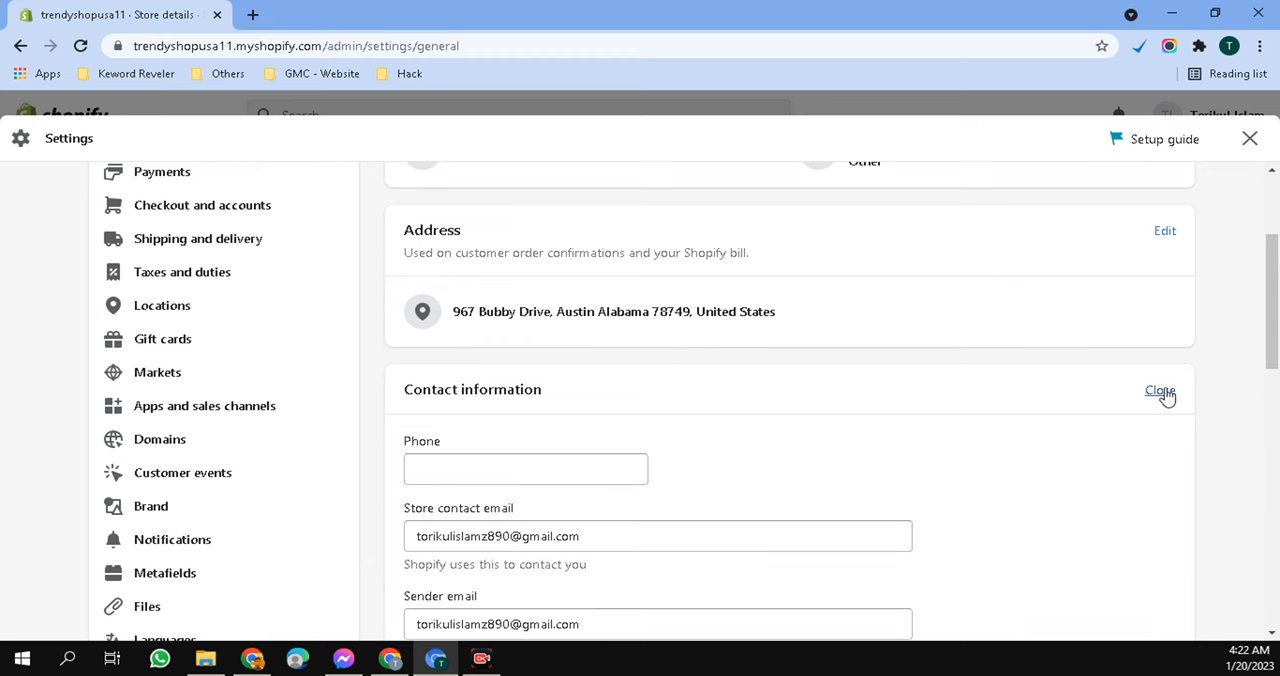
{"action": "scroll", "coordinate": [857, 409], "scroll_direction": "down", "scroll_amount": 2}
{"action": "left_click", "coordinate": [506, 264]}
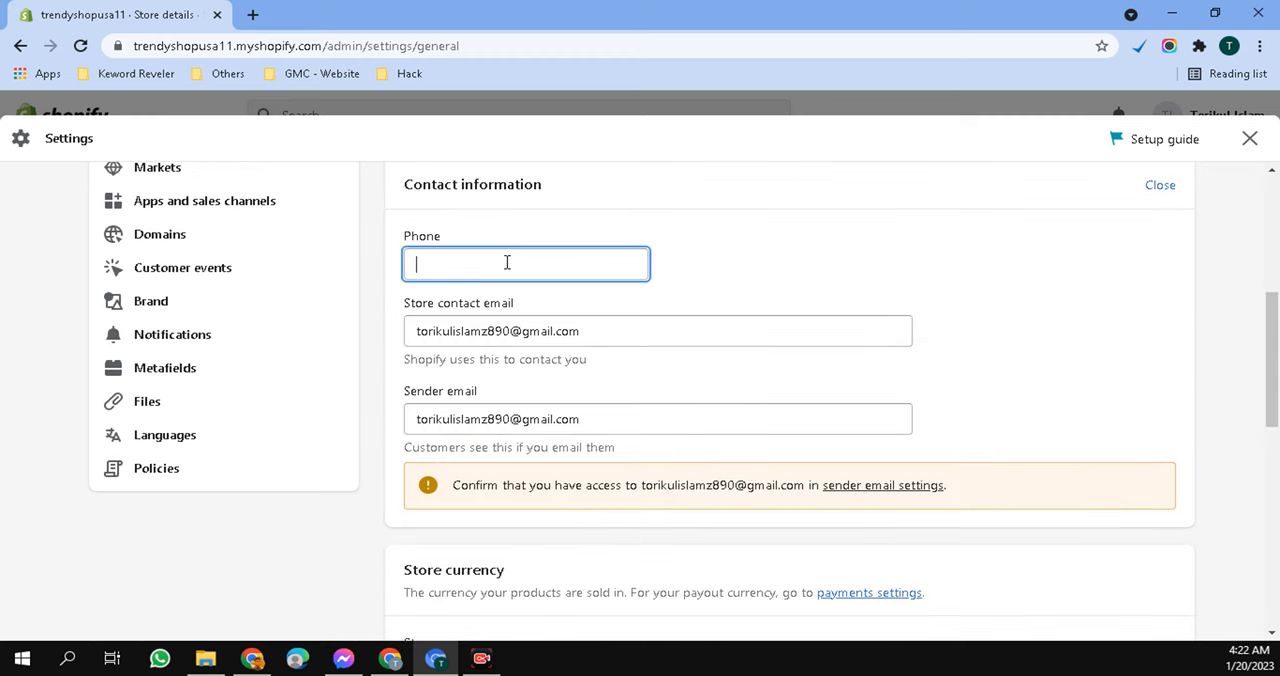
{"action": "left_click", "coordinate": [614, 336]}
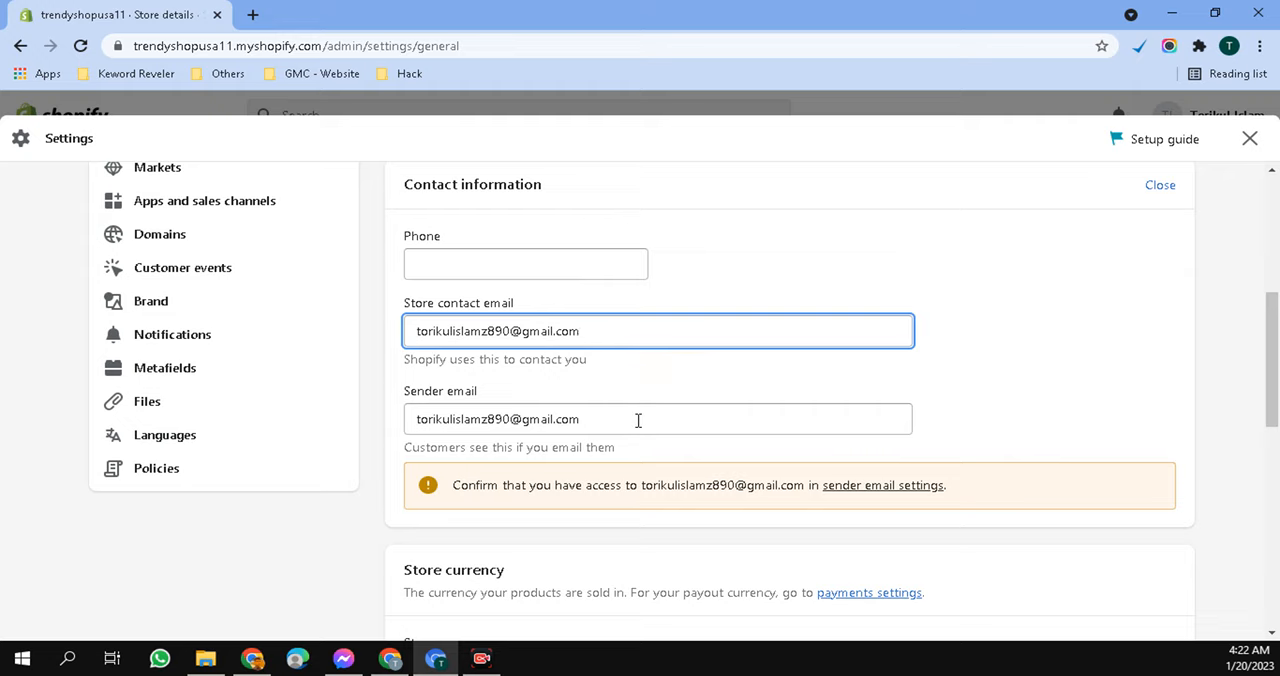
{"action": "left_click", "coordinate": [638, 424]}
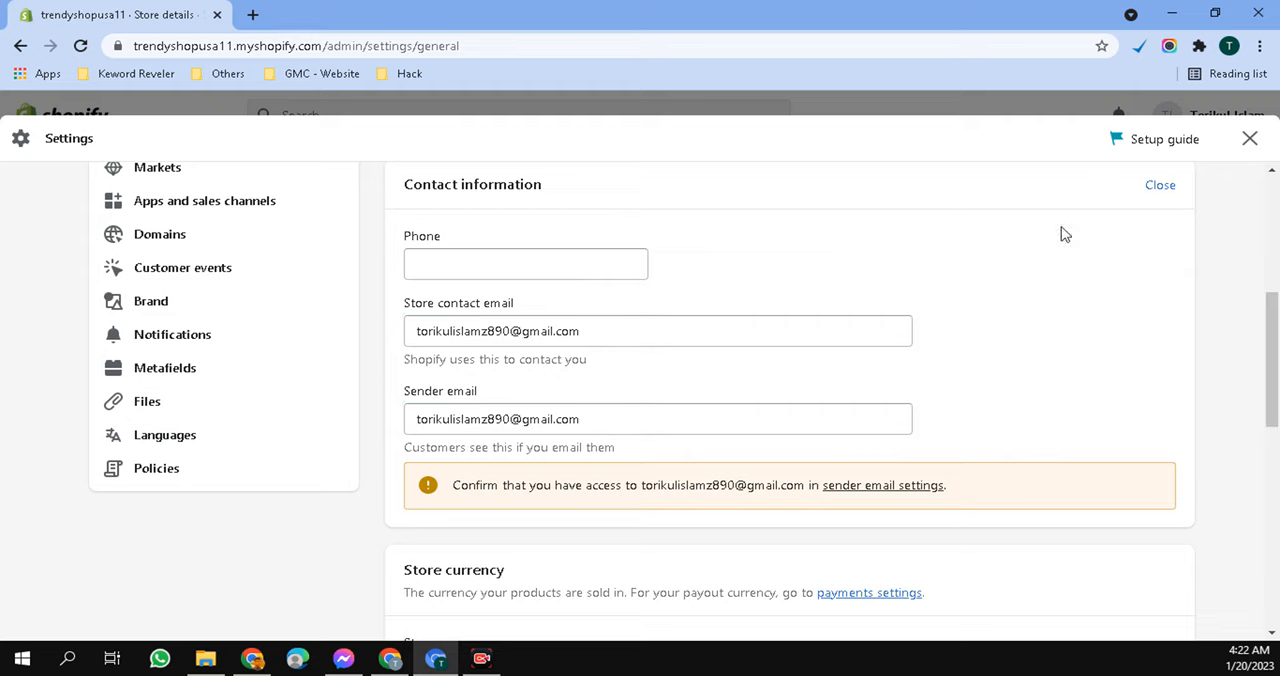
{"action": "left_click", "coordinate": [1158, 188]}
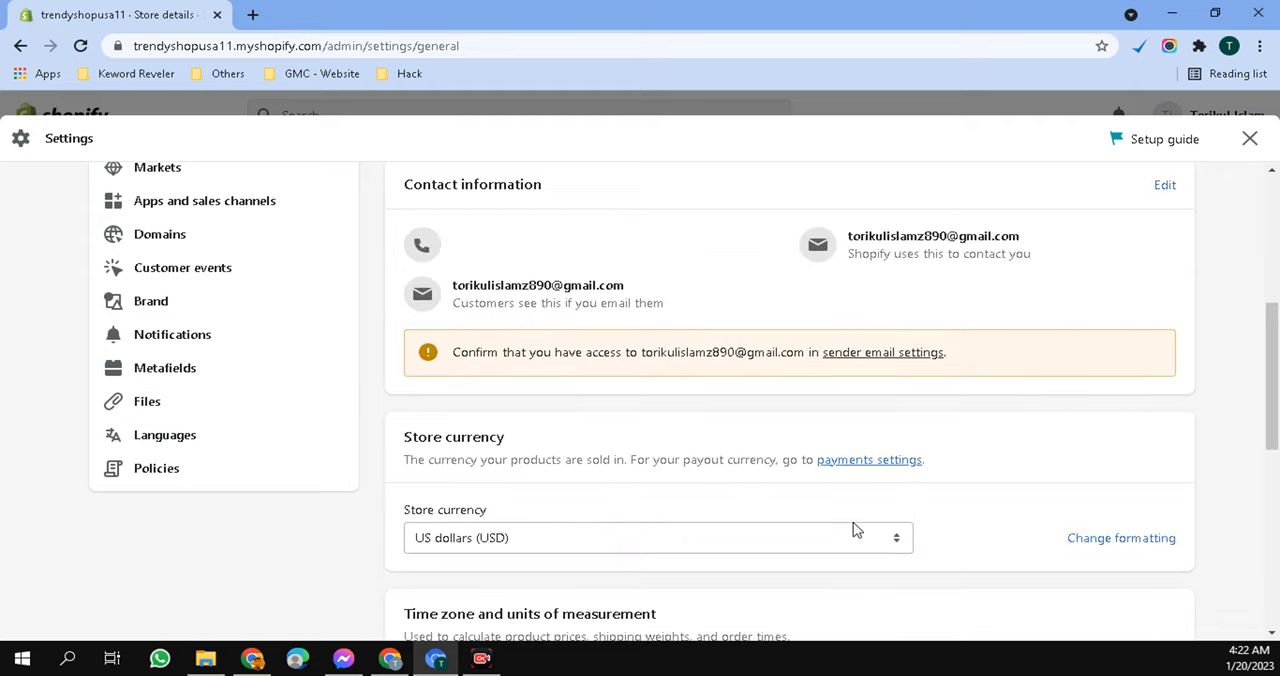
- Review the store's Plan settings, including the plan details, payment method and the options for changing the plan or deactivating the store
{"action": "scroll", "coordinate": [720, 500], "scroll_direction": "down", "scroll_amount": 2}
{"action": "scroll", "coordinate": [646, 488], "scroll_direction": "up", "scroll_amount": 2}
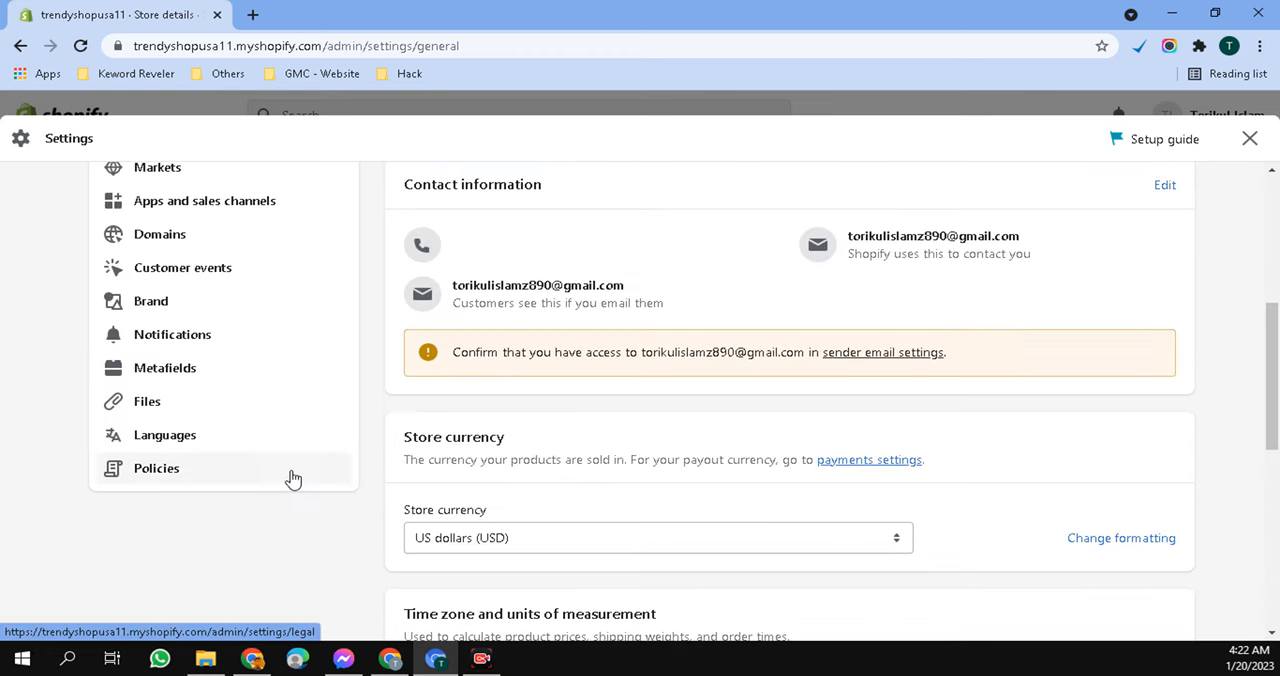
{"action": "scroll", "coordinate": [238, 316], "scroll_direction": "up", "scroll_amount": 5}
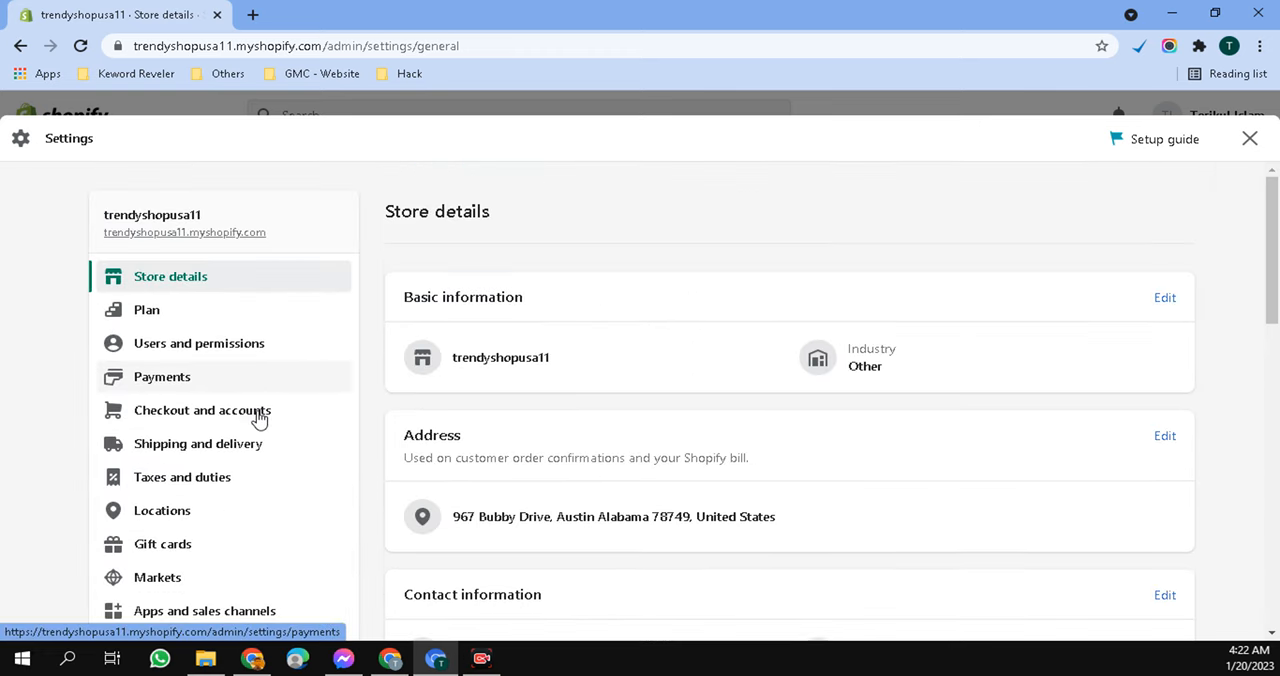
{"action": "left_click", "coordinate": [196, 325]}
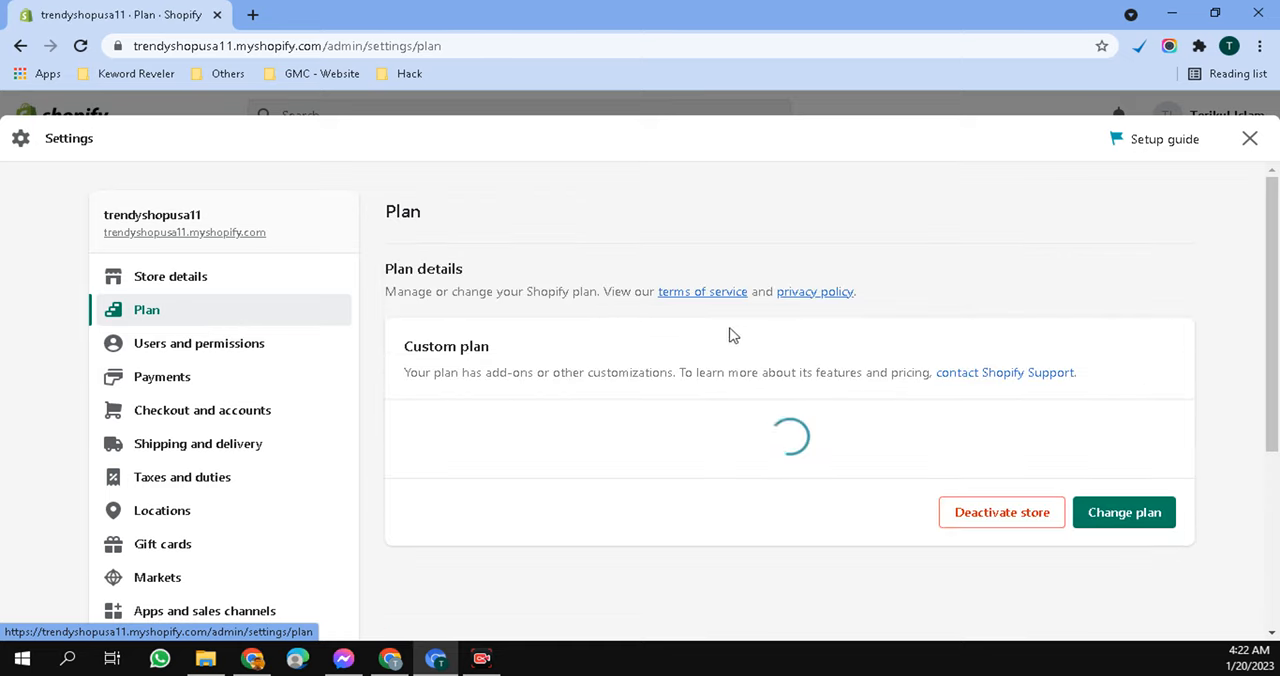
{"action": "scroll", "coordinate": [912, 333], "scroll_direction": "down", "scroll_amount": 2}
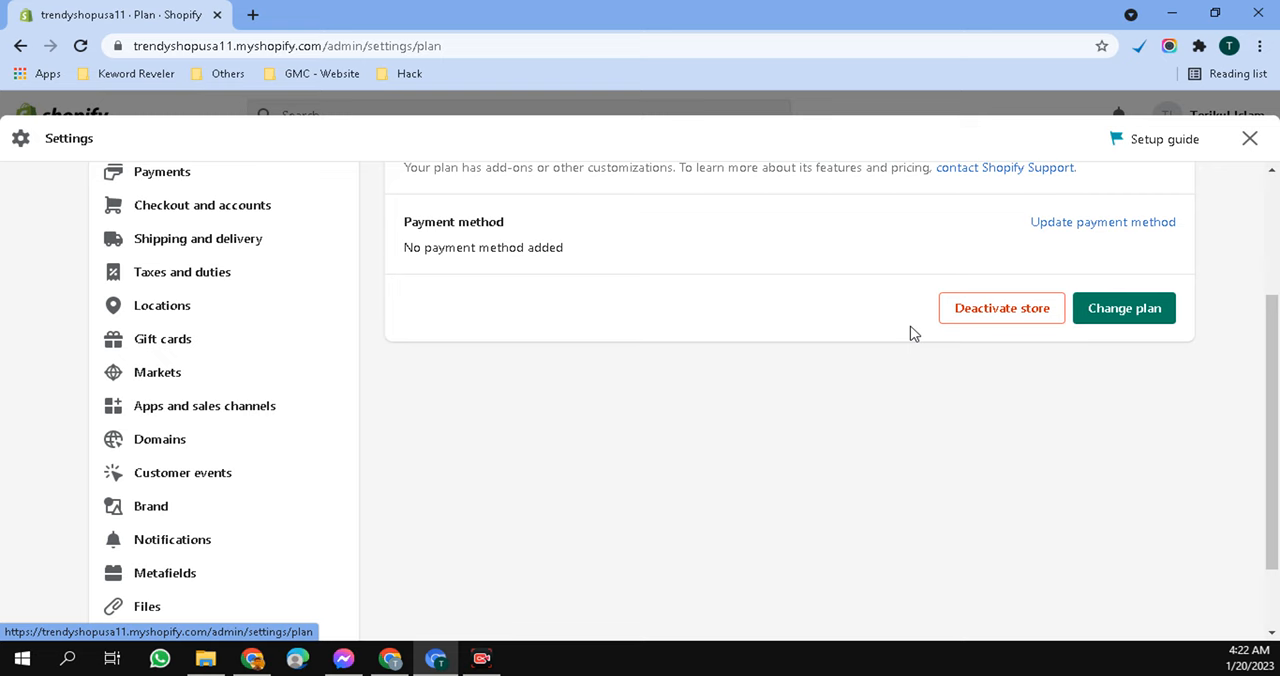
- Review the store's Payments settings, covering Shopify Payments, payment capture, and the supported PayPal and Amazon Pay methods
{"action": "scroll", "coordinate": [912, 333], "scroll_direction": "up", "scroll_amount": 2}
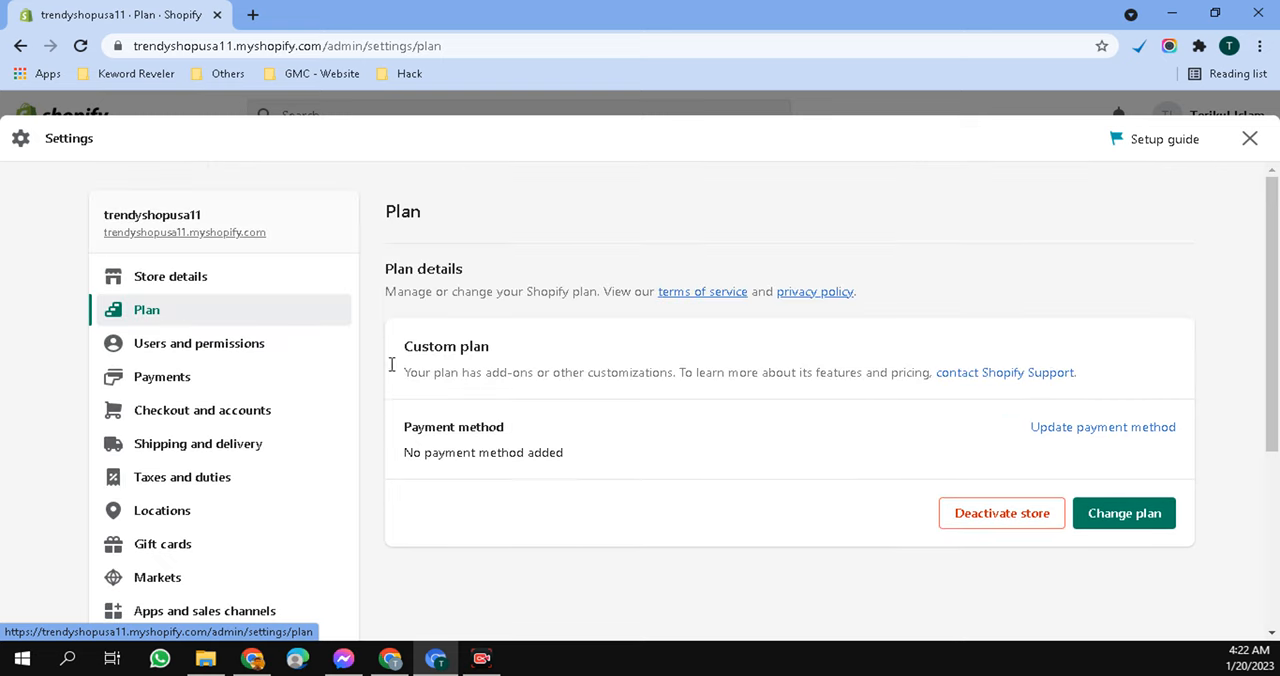
{"action": "left_click", "coordinate": [168, 394]}
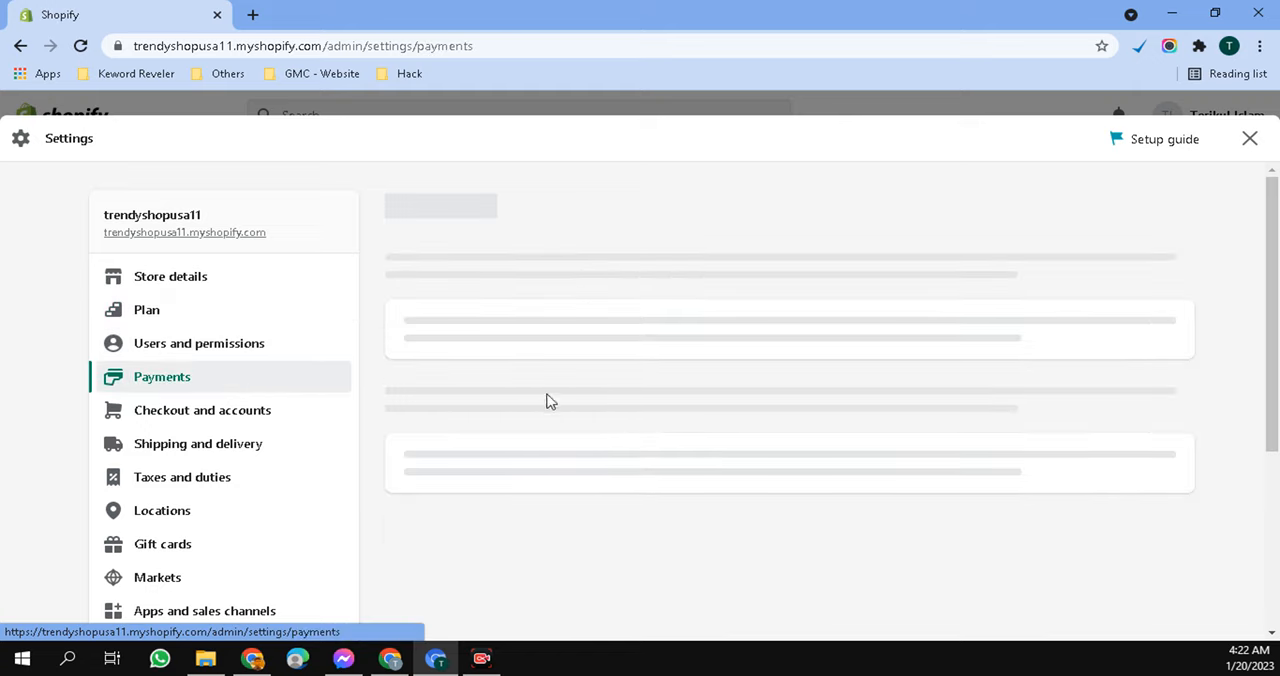
{"action": "scroll", "coordinate": [637, 383], "scroll_direction": "down", "scroll_amount": 2}
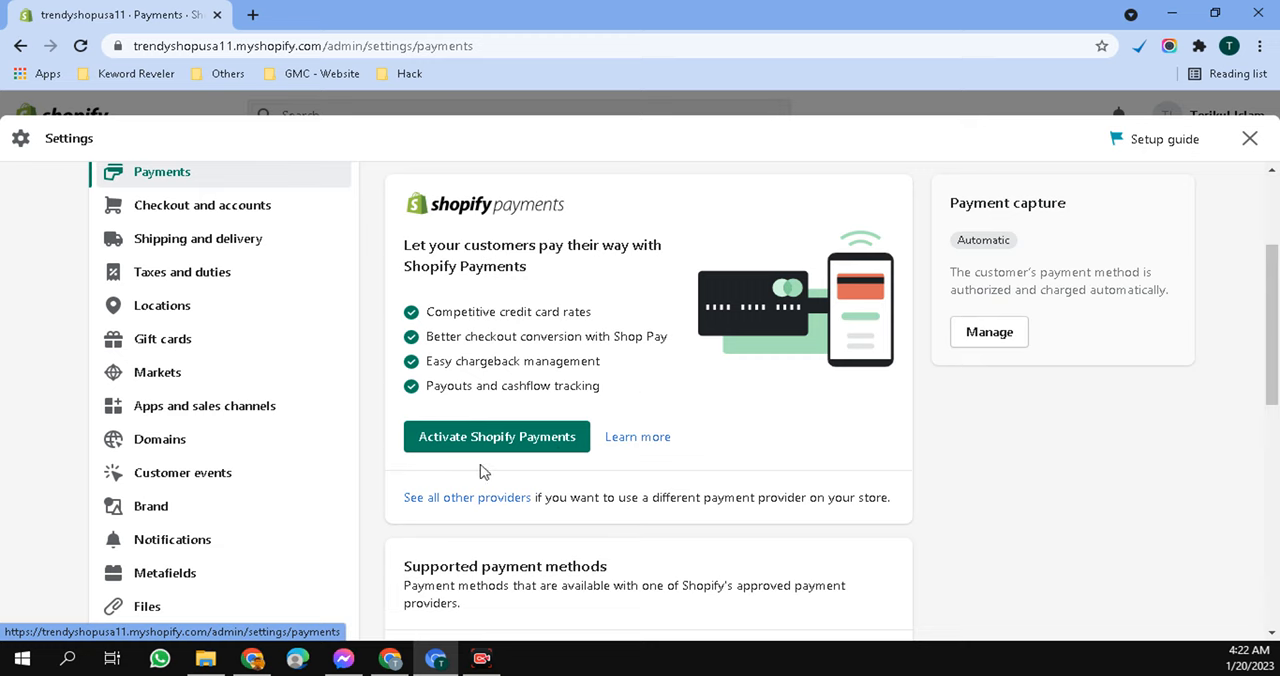
{"action": "scroll", "coordinate": [685, 410], "scroll_direction": "down", "scroll_amount": 2}
{"action": "scroll", "coordinate": [668, 352], "scroll_direction": "up", "scroll_amount": 4}
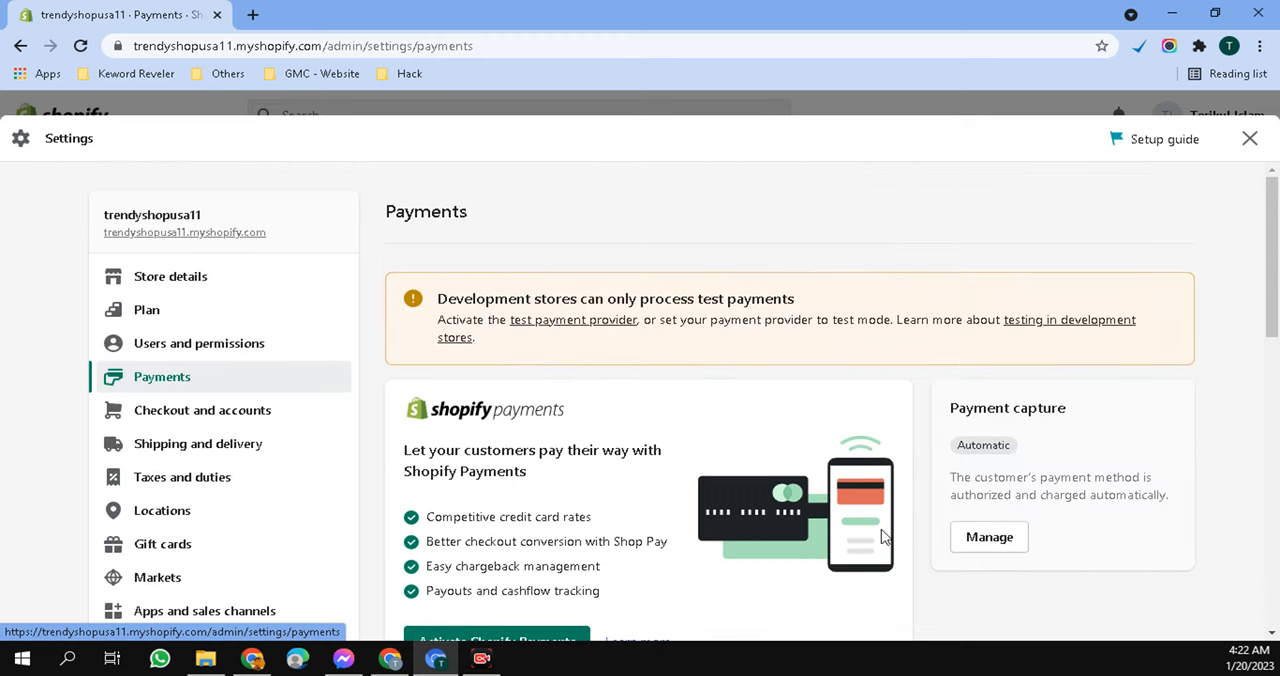
{"action": "scroll", "coordinate": [846, 514], "scroll_direction": "down", "scroll_amount": 4}
{"action": "scroll", "coordinate": [852, 505], "scroll_direction": "down", "scroll_amount": 2}
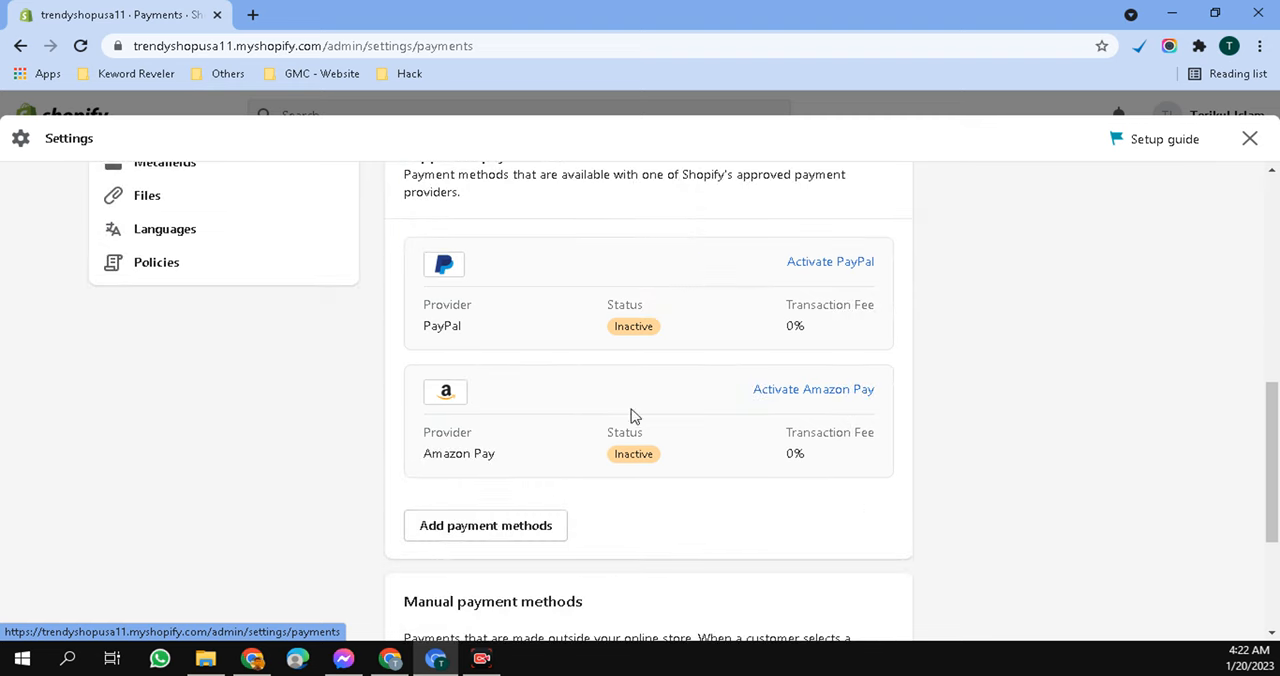
{"action": "scroll", "coordinate": [389, 434], "scroll_direction": "up", "scroll_amount": 2}
{"action": "scroll", "coordinate": [563, 432], "scroll_direction": "down", "scroll_amount": 2}
{"action": "scroll", "coordinate": [680, 480], "scroll_direction": "up", "scroll_amount": 2}
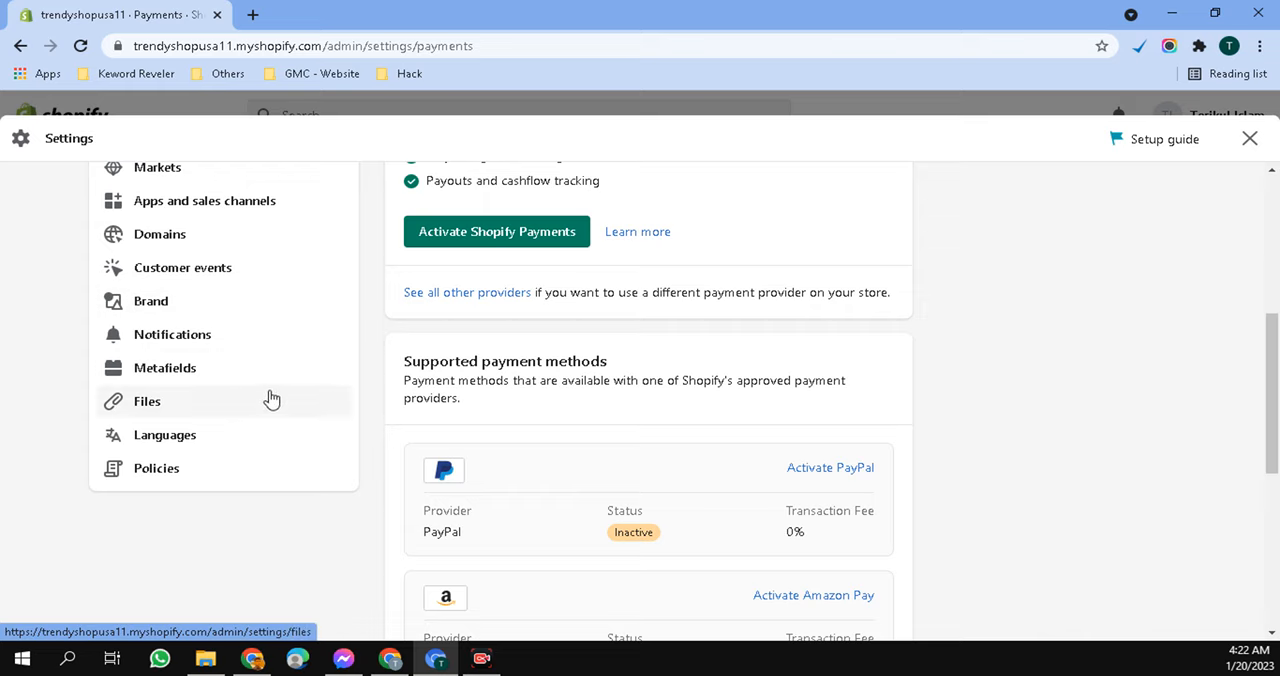
- Review the store's Policies settings, from the refund policy, privacy policy and terms of service to the contact information
{"action": "left_click", "coordinate": [149, 470]}
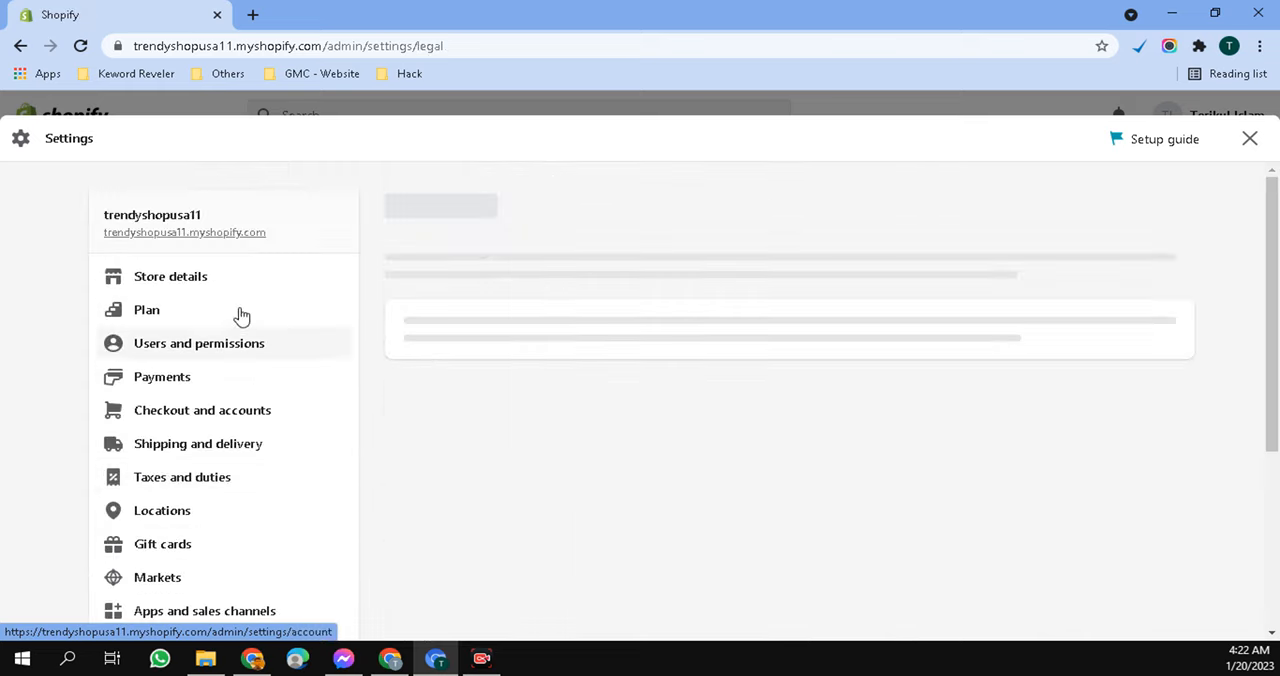
{"action": "scroll", "coordinate": [255, 300], "scroll_direction": "down", "scroll_amount": 5}
{"action": "scroll", "coordinate": [170, 459], "scroll_direction": "up", "scroll_amount": 4}
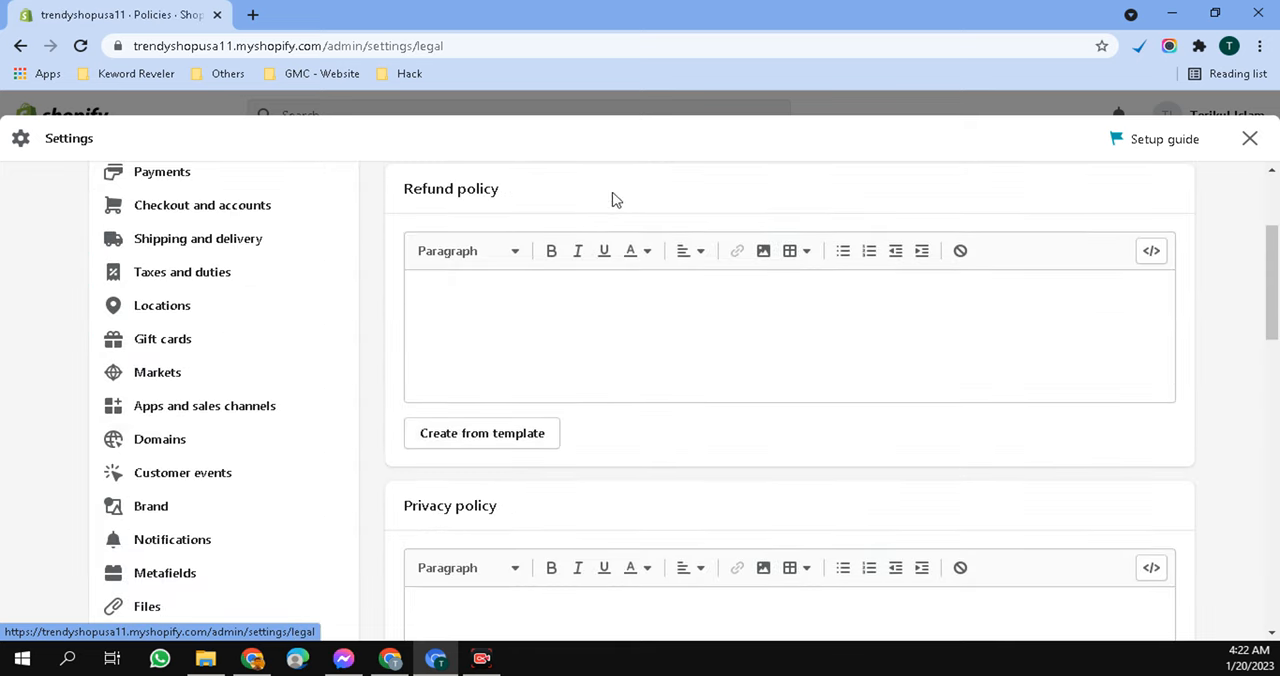
{"action": "scroll", "coordinate": [614, 357], "scroll_direction": "down", "scroll_amount": 2}
{"action": "scroll", "coordinate": [705, 390], "scroll_direction": "down", "scroll_amount": 2}
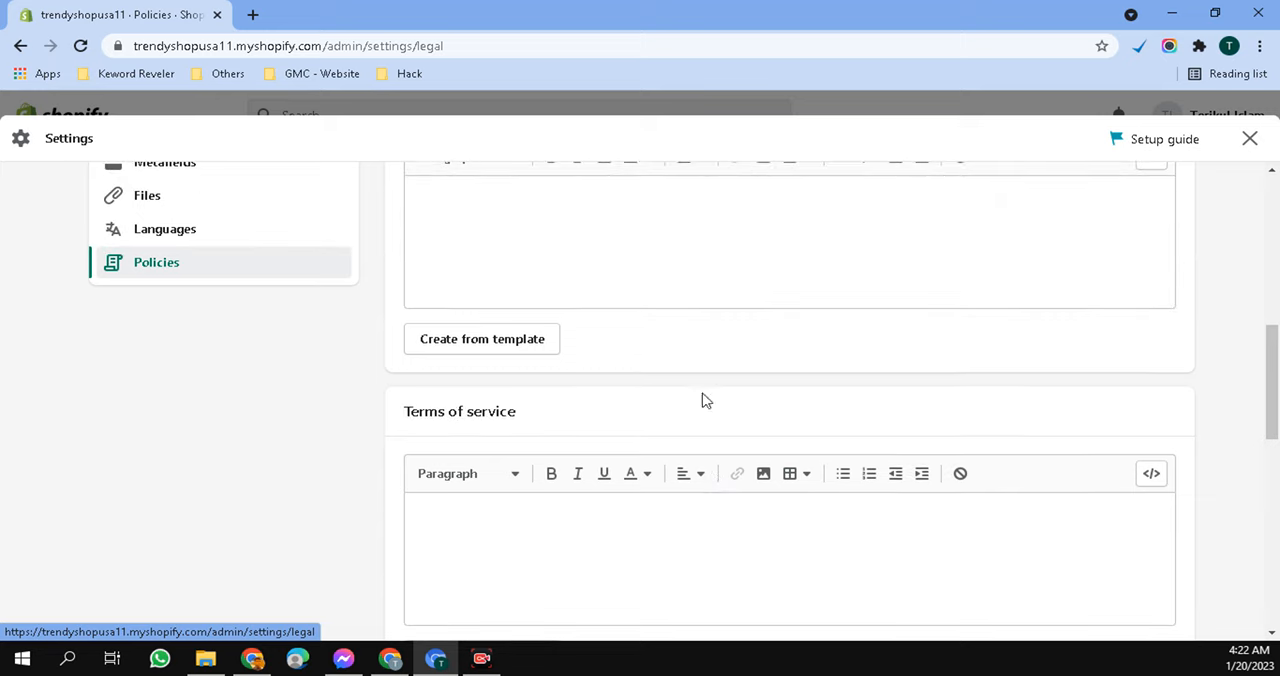
{"action": "scroll", "coordinate": [635, 450], "scroll_direction": "down", "scroll_amount": 4}
{"action": "scroll", "coordinate": [642, 444], "scroll_direction": "down", "scroll_amount": 3}
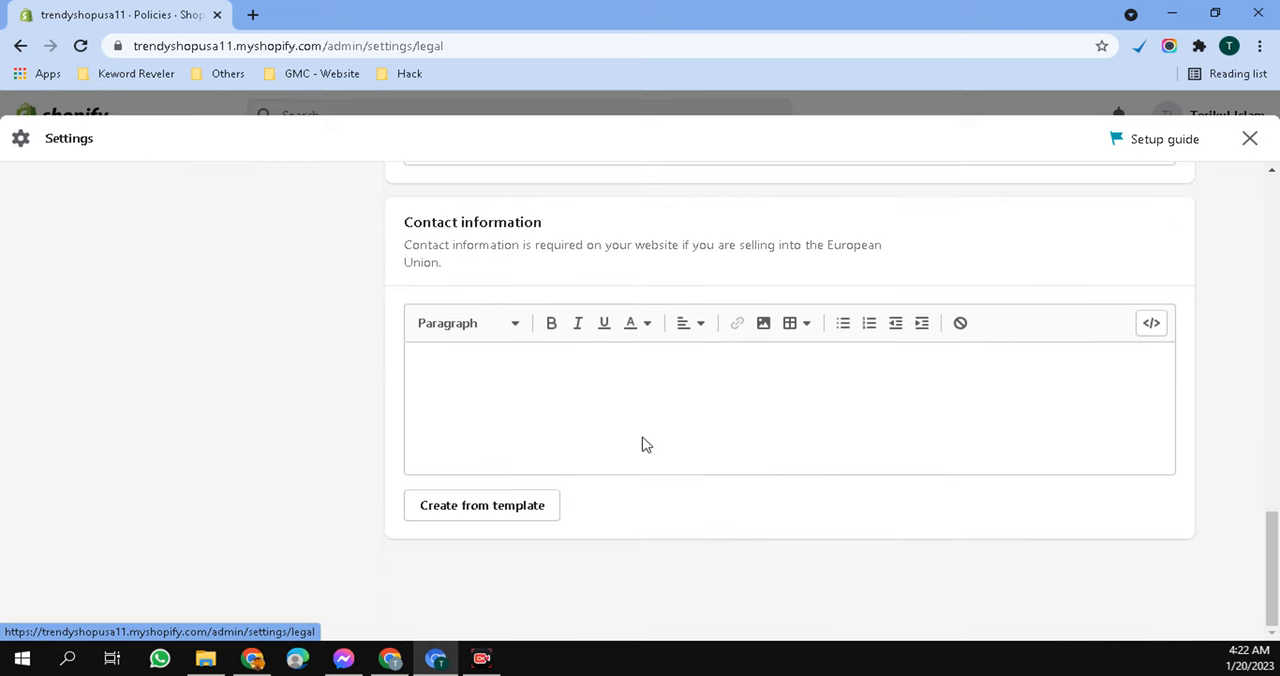
{"action": "scroll", "coordinate": [643, 443], "scroll_direction": "up", "scroll_amount": 10}
{"action": "scroll", "coordinate": [329, 443], "scroll_direction": "down", "scroll_amount": 4}
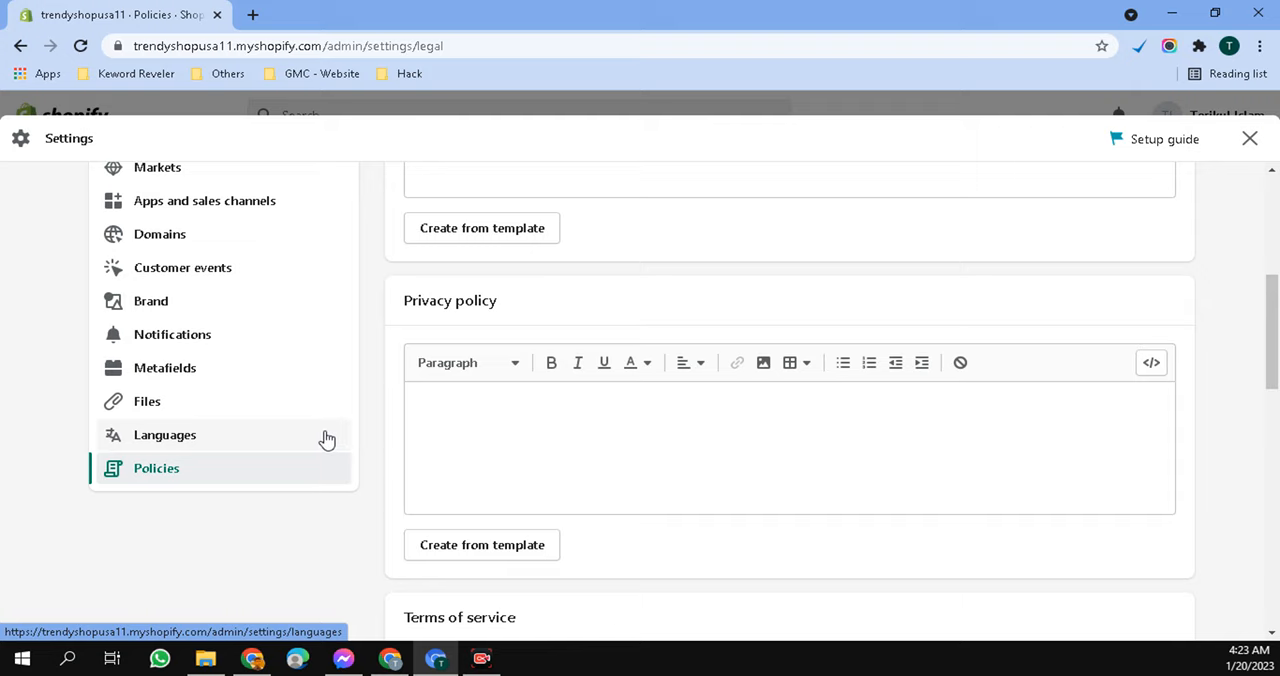
- Review the Gift cards settings for auto-expiration and Apple Wallet passes, and view the store's Locations settings
{"action": "scroll", "coordinate": [318, 442], "scroll_direction": "up", "scroll_amount": 2}
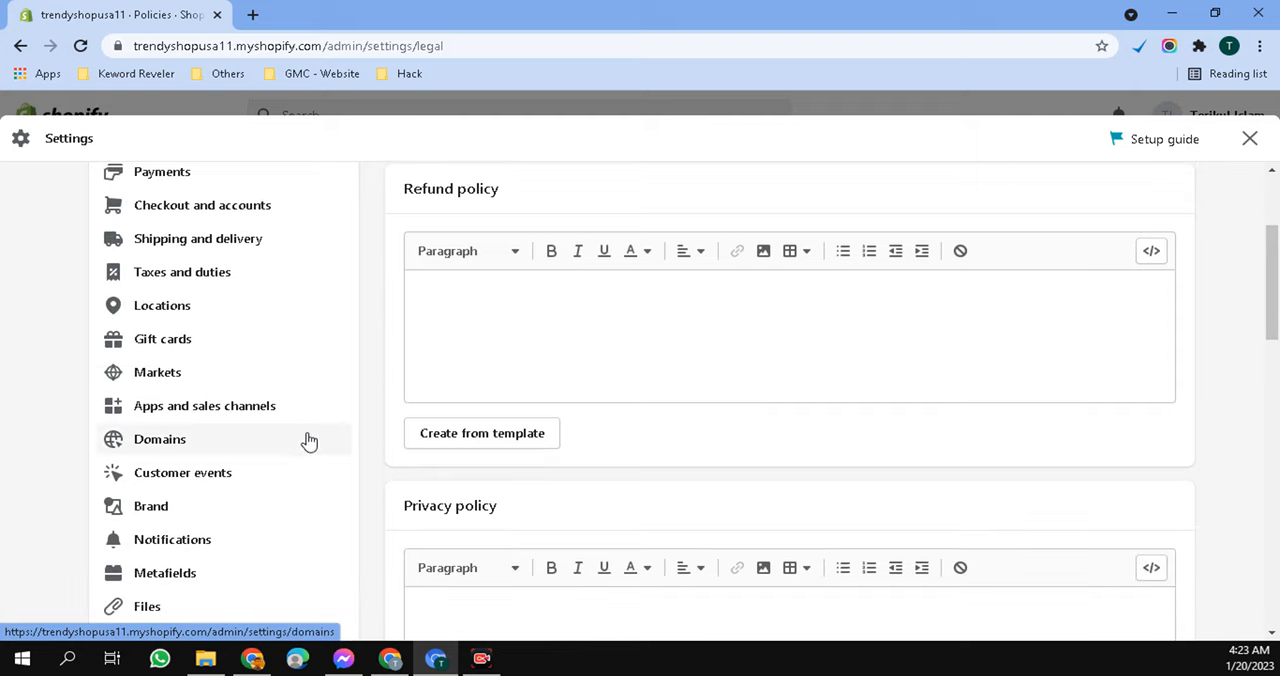
{"action": "left_click", "coordinate": [197, 343]}
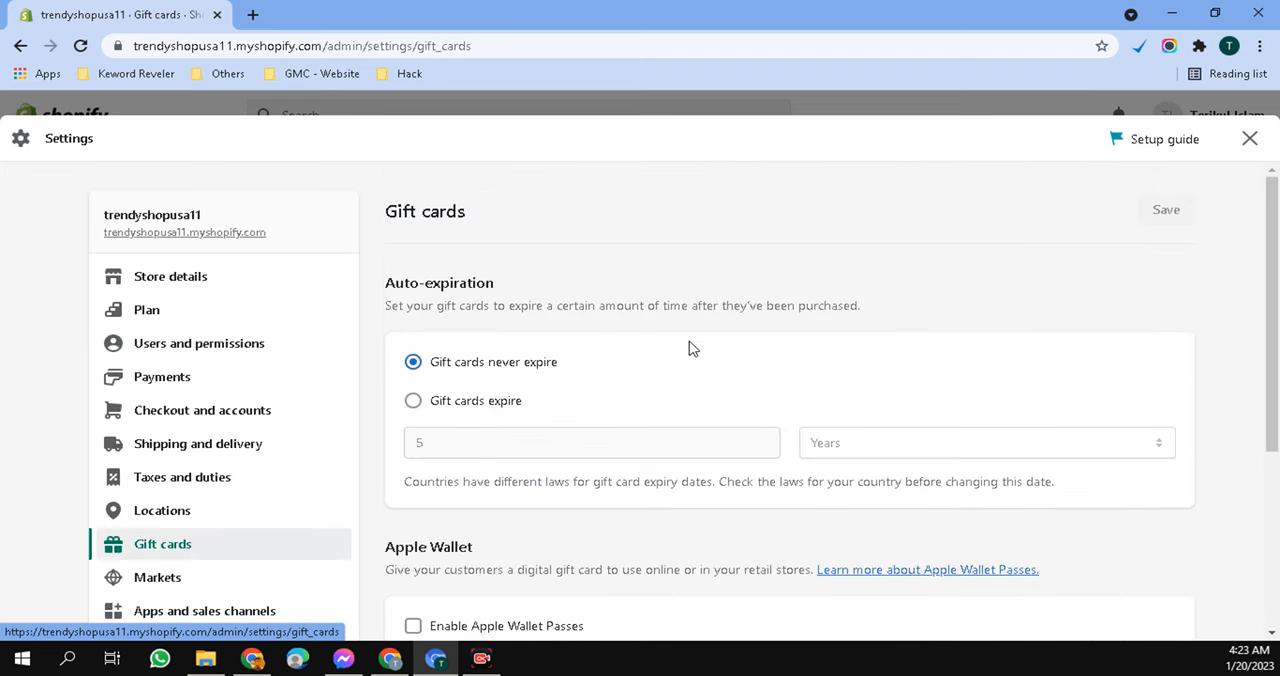
{"action": "scroll", "coordinate": [688, 349], "scroll_direction": "down", "scroll_amount": 2}
{"action": "scroll", "coordinate": [657, 368], "scroll_direction": "up", "scroll_amount": 2}
{"action": "scroll", "coordinate": [656, 376], "scroll_direction": "down", "scroll_amount": 2}
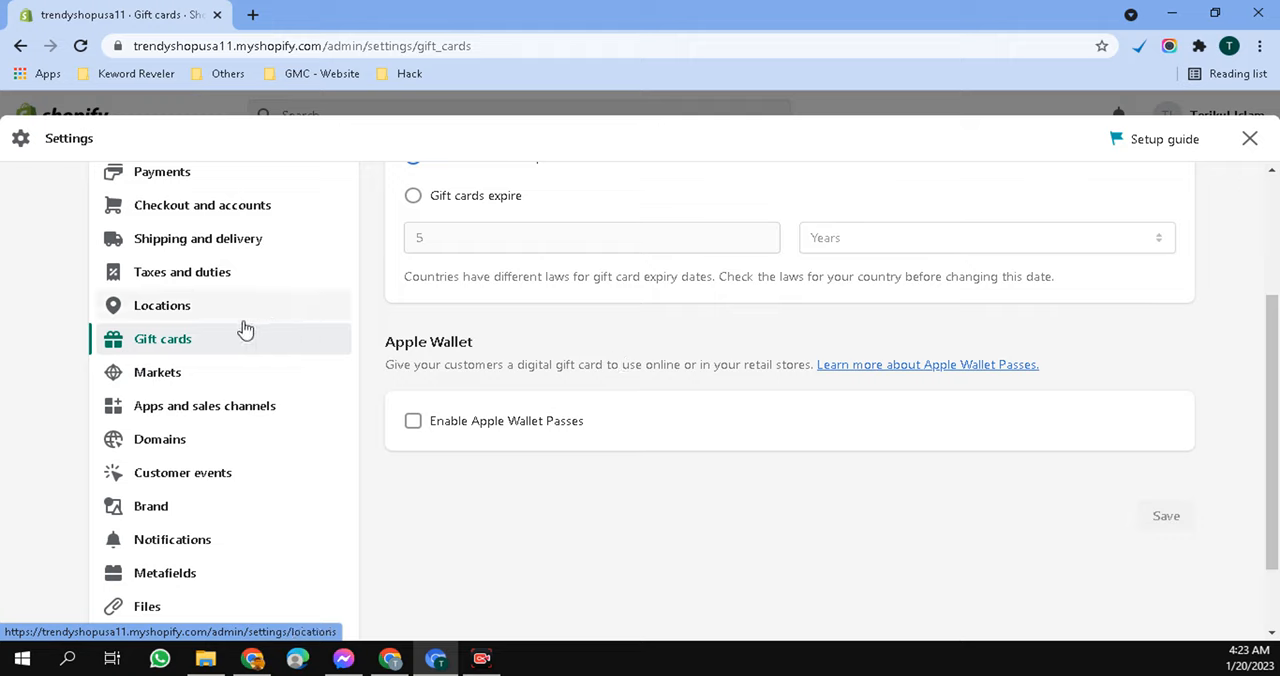
{"action": "left_click", "coordinate": [196, 312]}
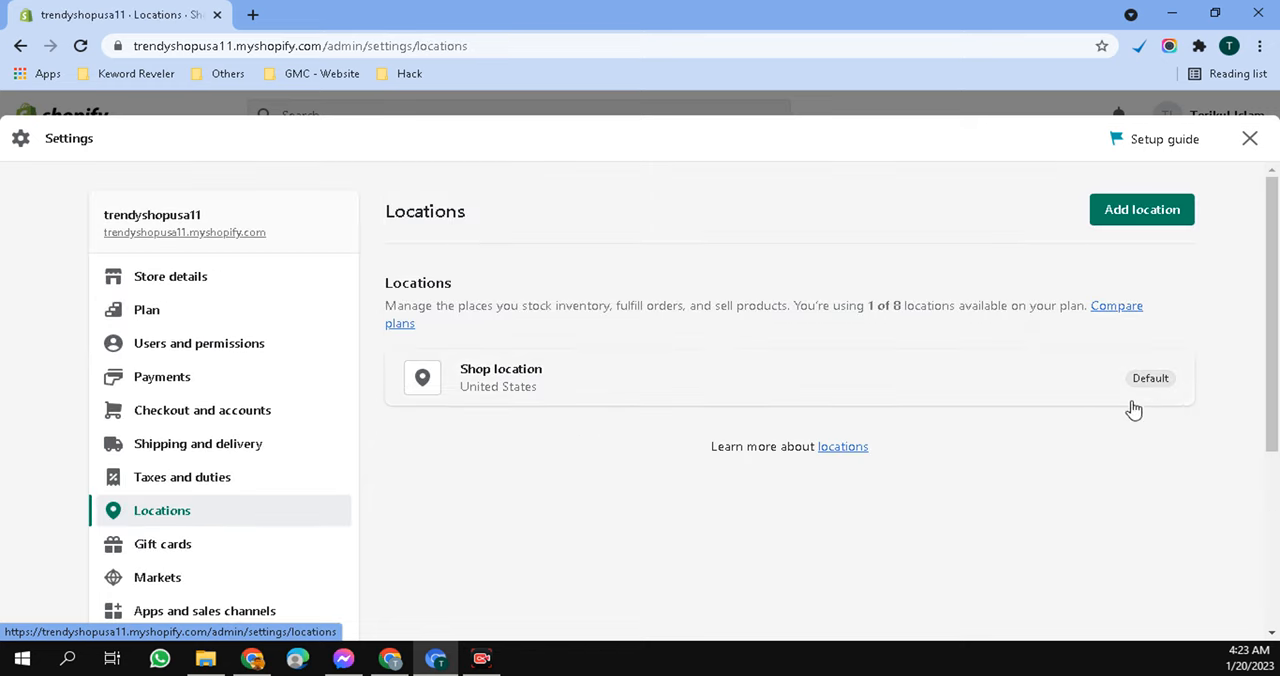
- Review the Shipping and delivery settings, including general and custom shipping rates, processing time, local delivery and local pickup
{"action": "left_click", "coordinate": [230, 455]}
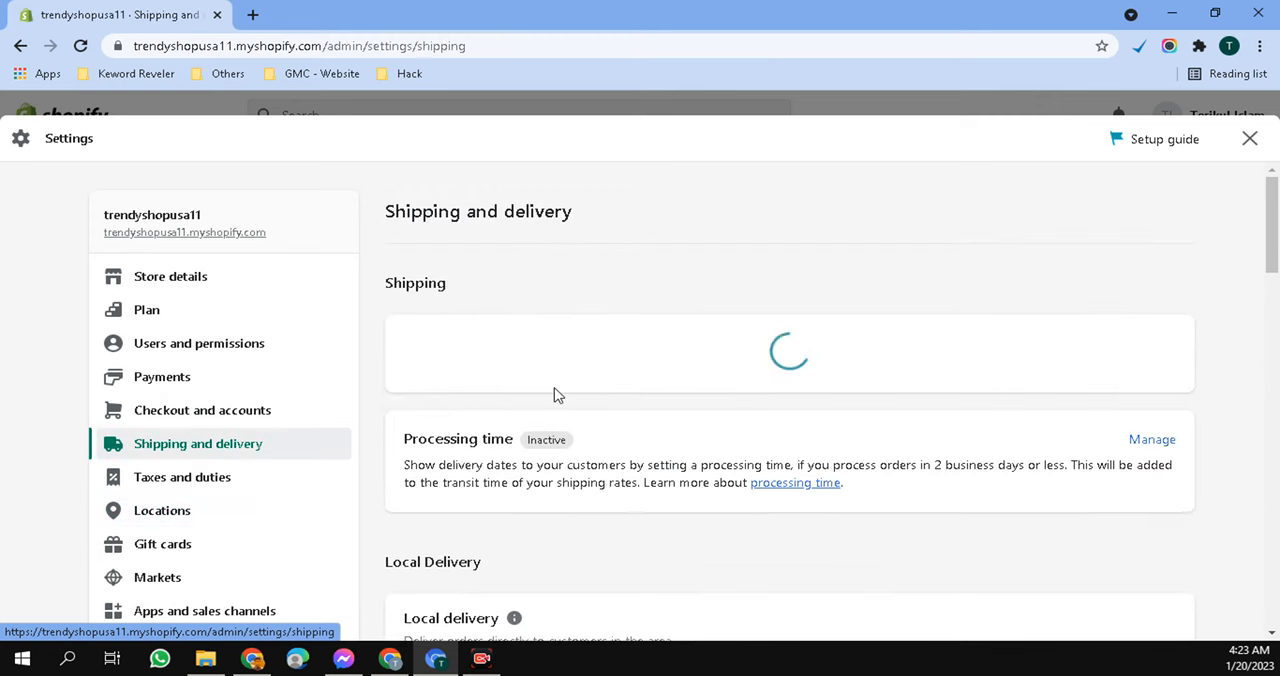
{"action": "scroll", "coordinate": [562, 390], "scroll_direction": "down", "scroll_amount": 3}
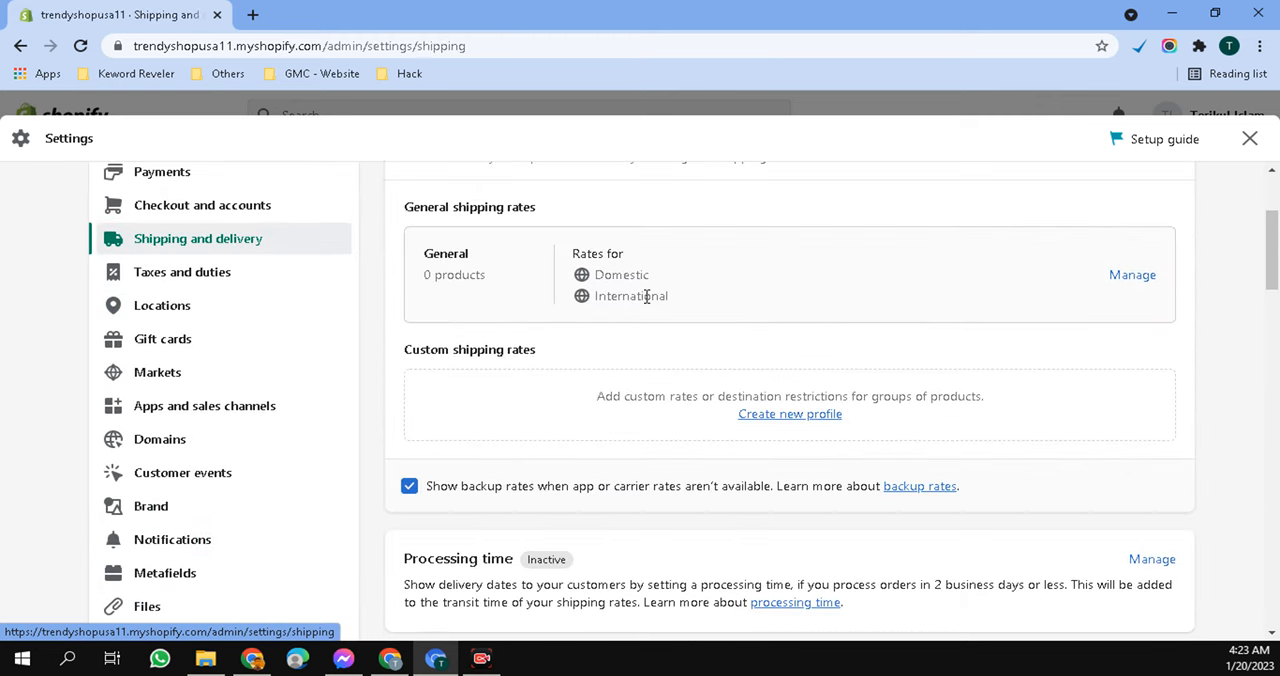
{"action": "scroll", "coordinate": [724, 363], "scroll_direction": "down", "scroll_amount": 2}
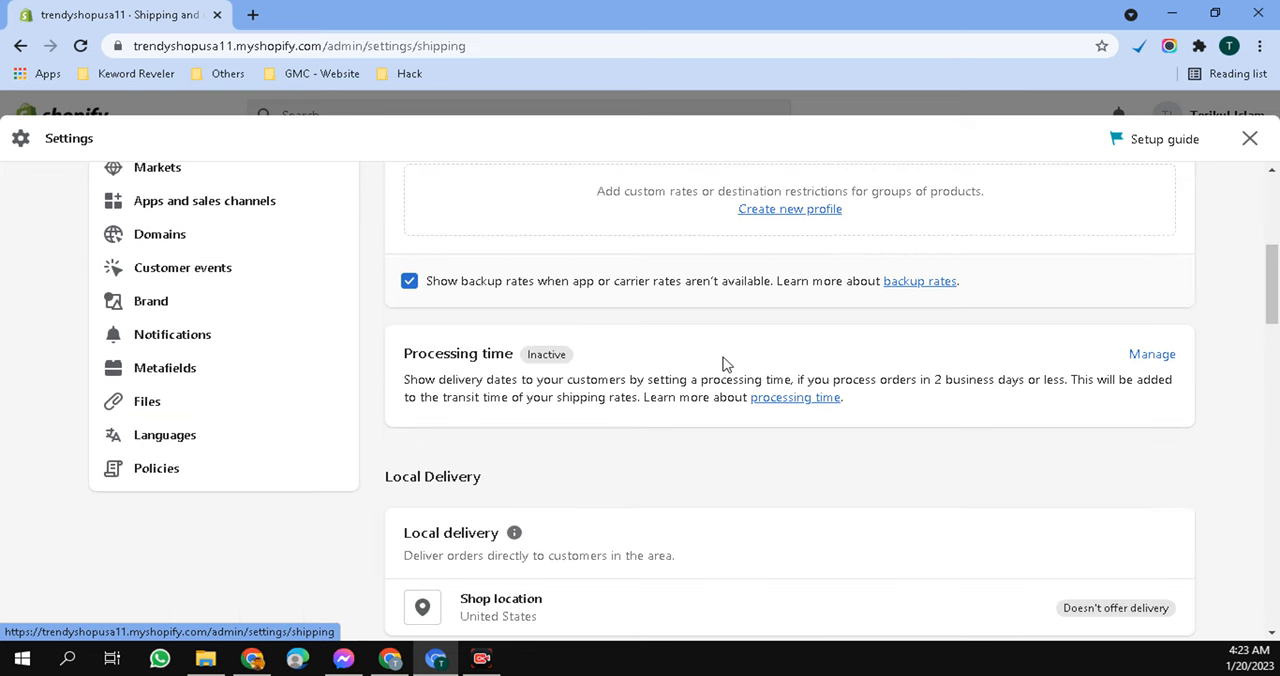
{"action": "scroll", "coordinate": [723, 428], "scroll_direction": "down", "scroll_amount": 2}
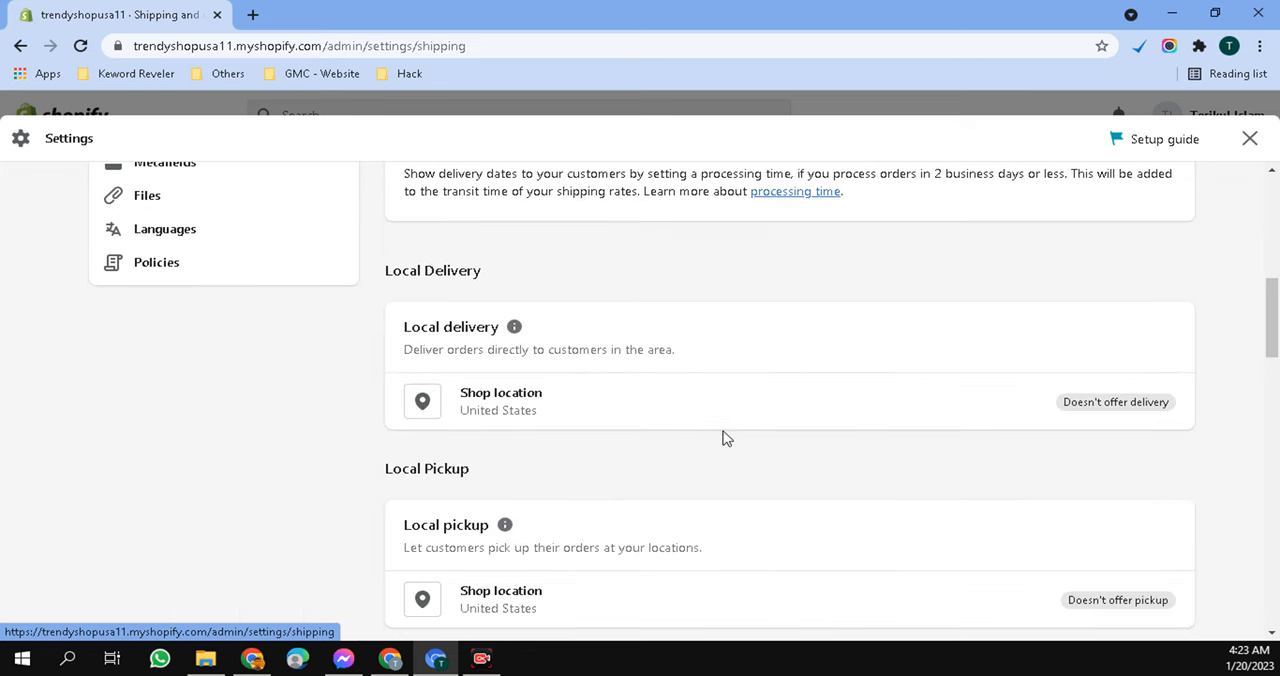
{"action": "scroll", "coordinate": [370, 417], "scroll_direction": "up", "scroll_amount": 6}
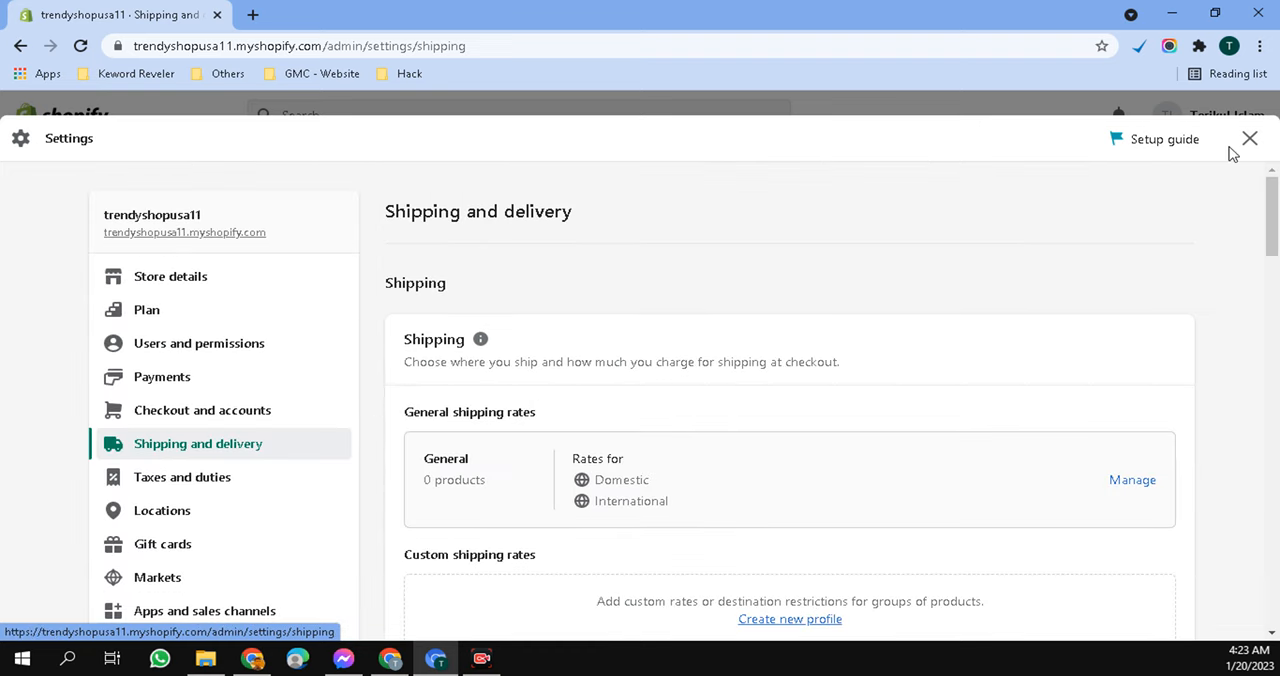
- Review the Checkout and accounts settings, from customer contact method and customer information to order processing, and close the settings
{"action": "left_click", "coordinate": [222, 417]}
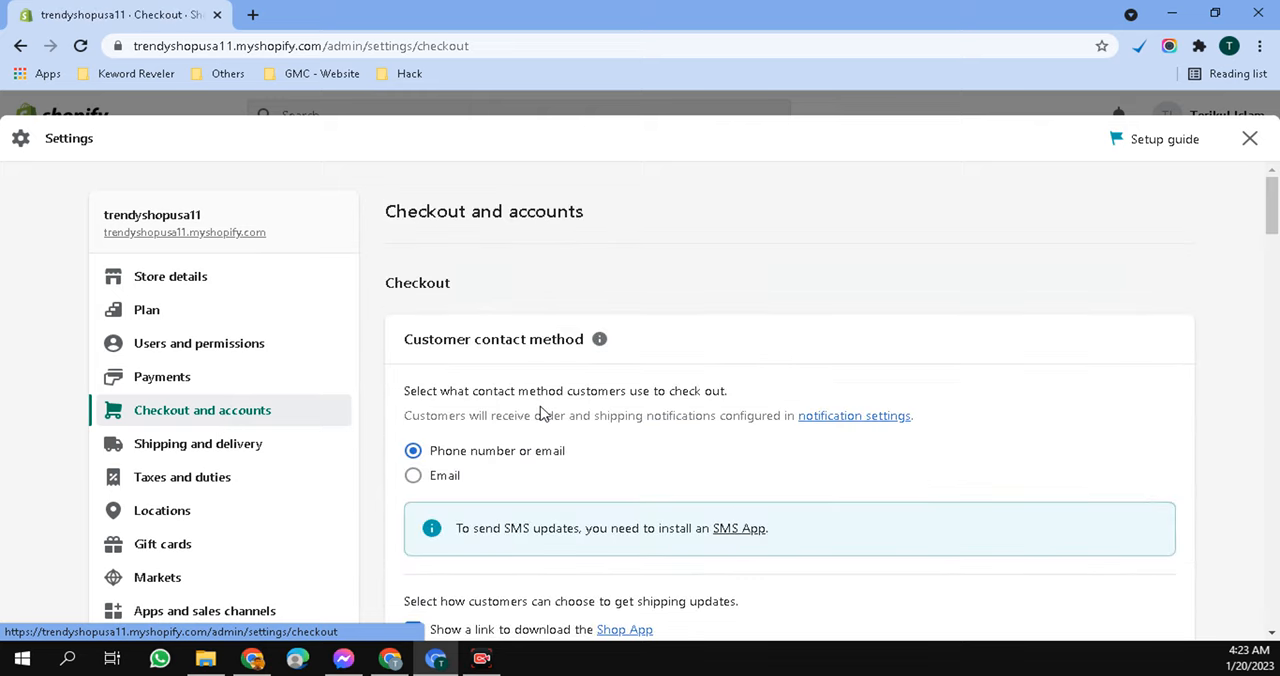
{"action": "scroll", "coordinate": [555, 411], "scroll_direction": "down", "scroll_amount": 6}
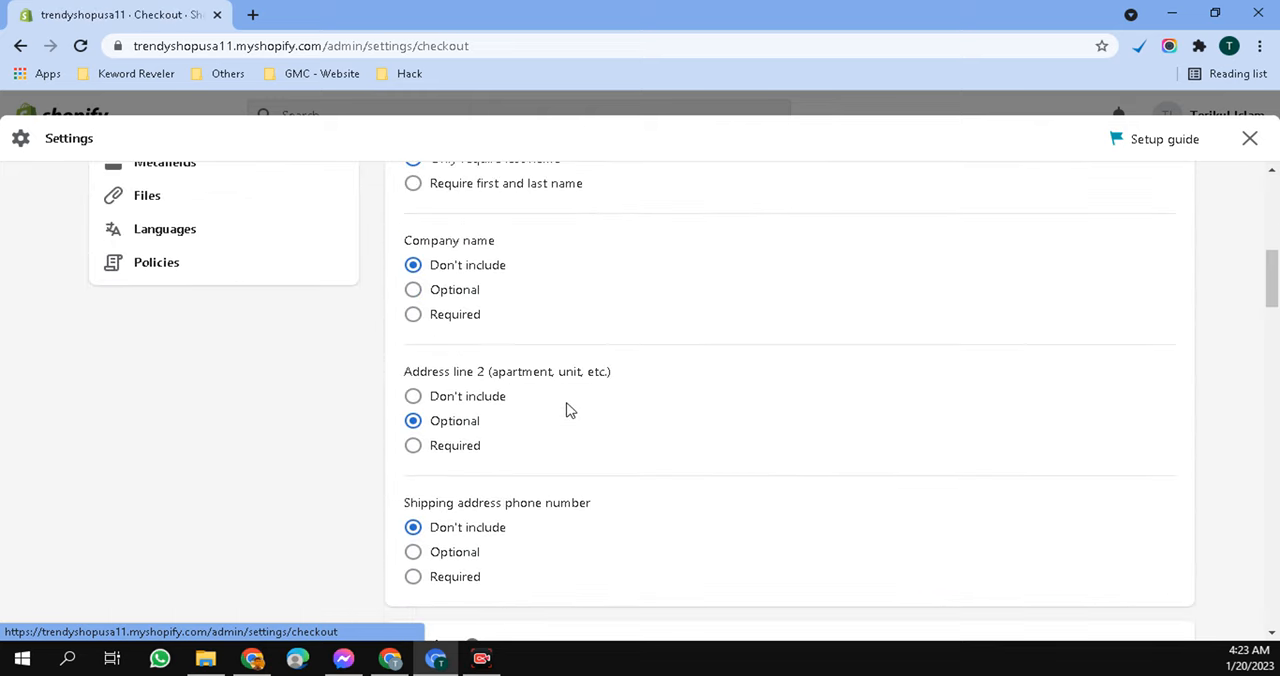
{"action": "scroll", "coordinate": [566, 410], "scroll_direction": "down", "scroll_amount": 5}
{"action": "scroll", "coordinate": [566, 410], "scroll_direction": "down", "scroll_amount": 2}
{"action": "scroll", "coordinate": [566, 410], "scroll_direction": "up", "scroll_amount": 10}
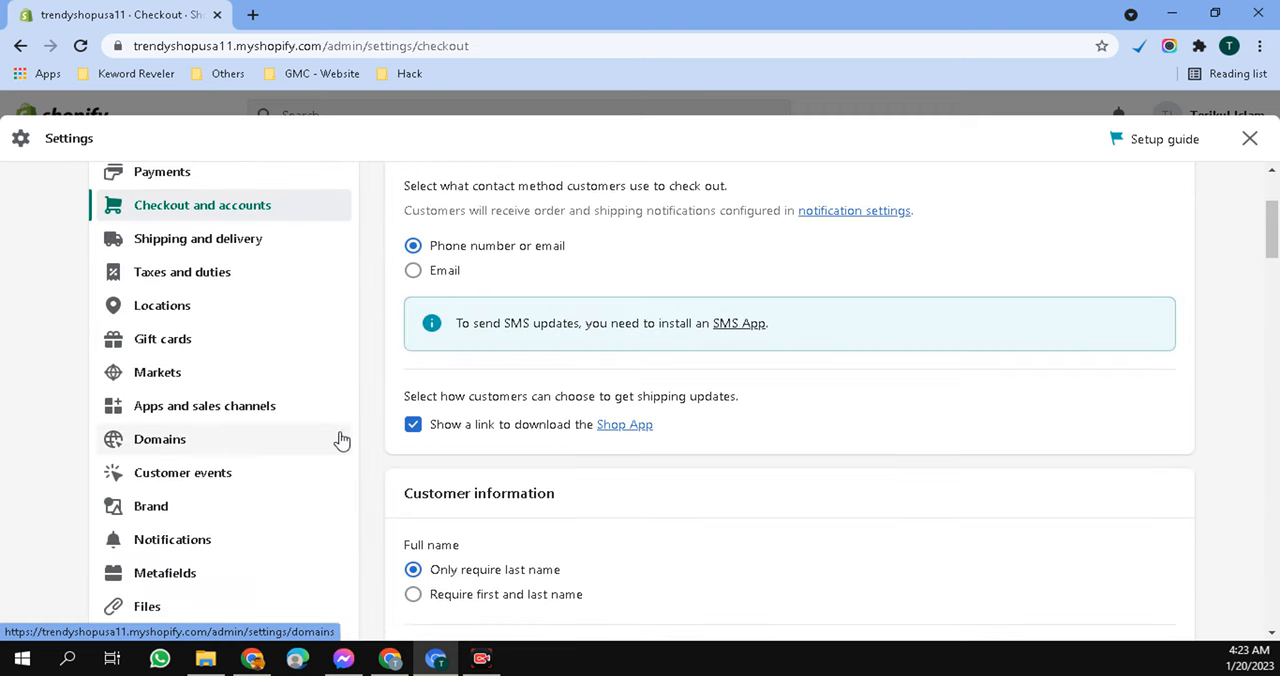
{"action": "scroll", "coordinate": [220, 380], "scroll_direction": "down", "scroll_amount": 4}
{"action": "scroll", "coordinate": [230, 382], "scroll_direction": "down", "scroll_amount": 7}
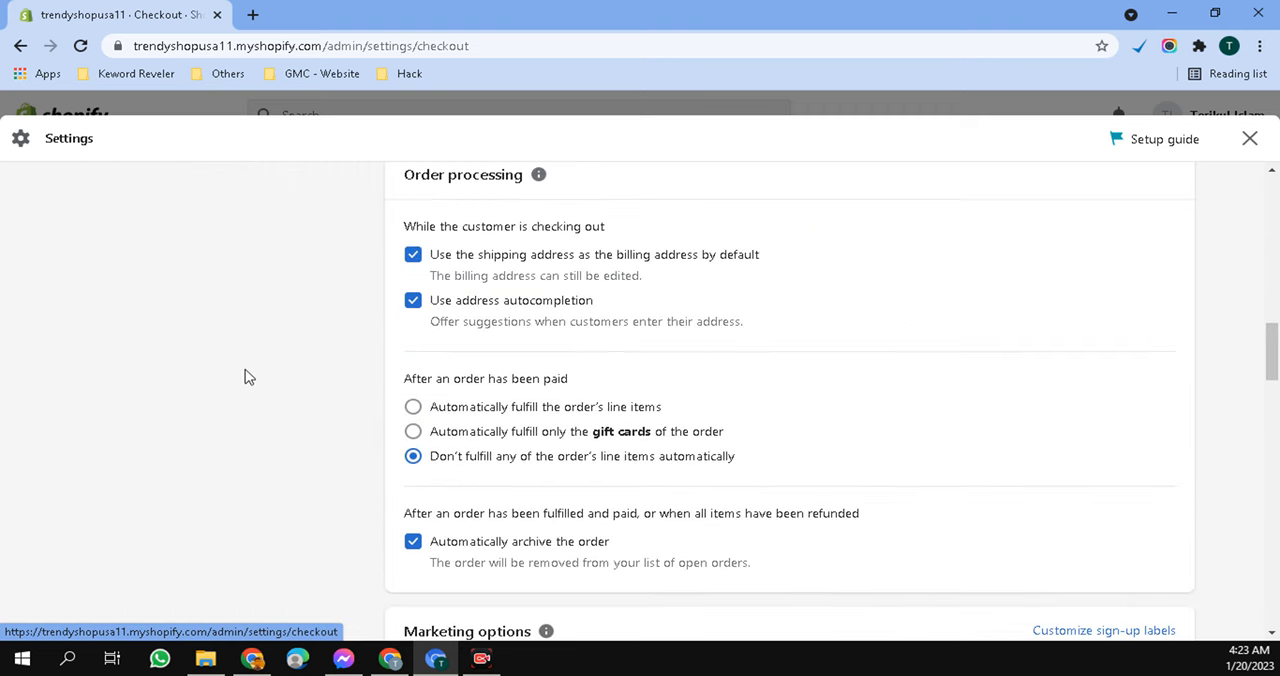
{"action": "left_click", "coordinate": [1247, 140]}
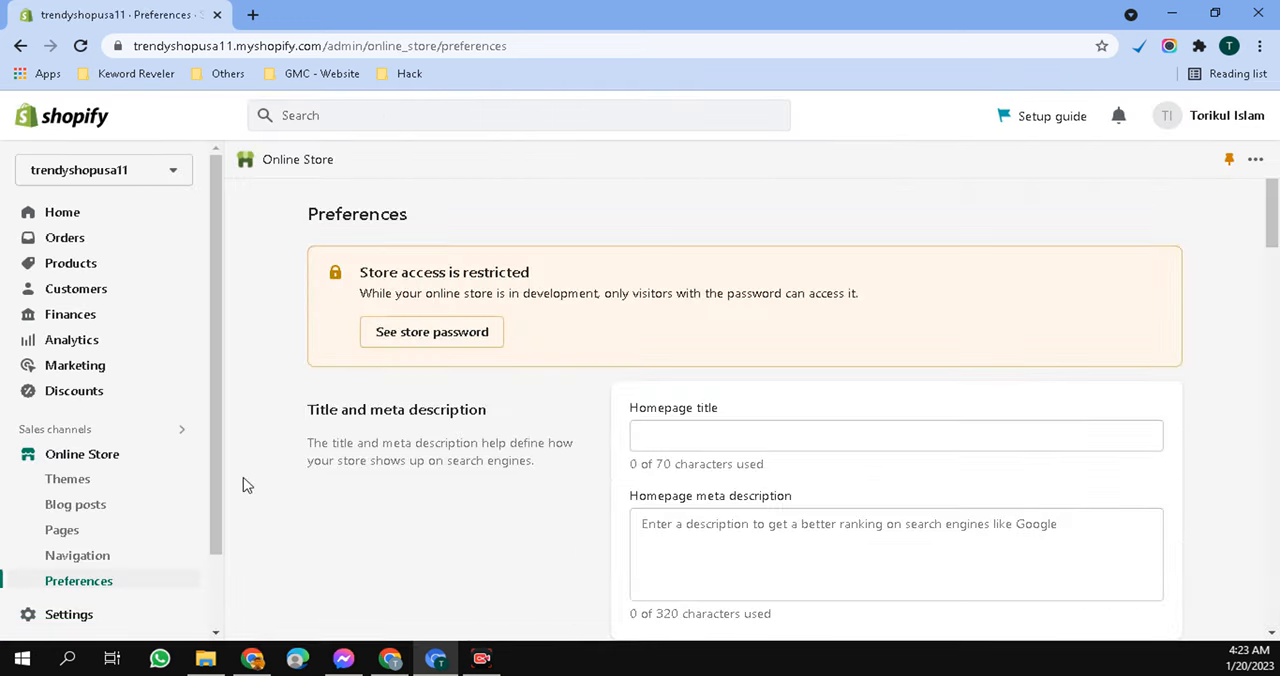
- Look over the Online Store preferences and return to the admin Home page to view its setup guide
{"action": "scroll", "coordinate": [1273, 235], "scroll_direction": "down", "scroll_amount": 2}
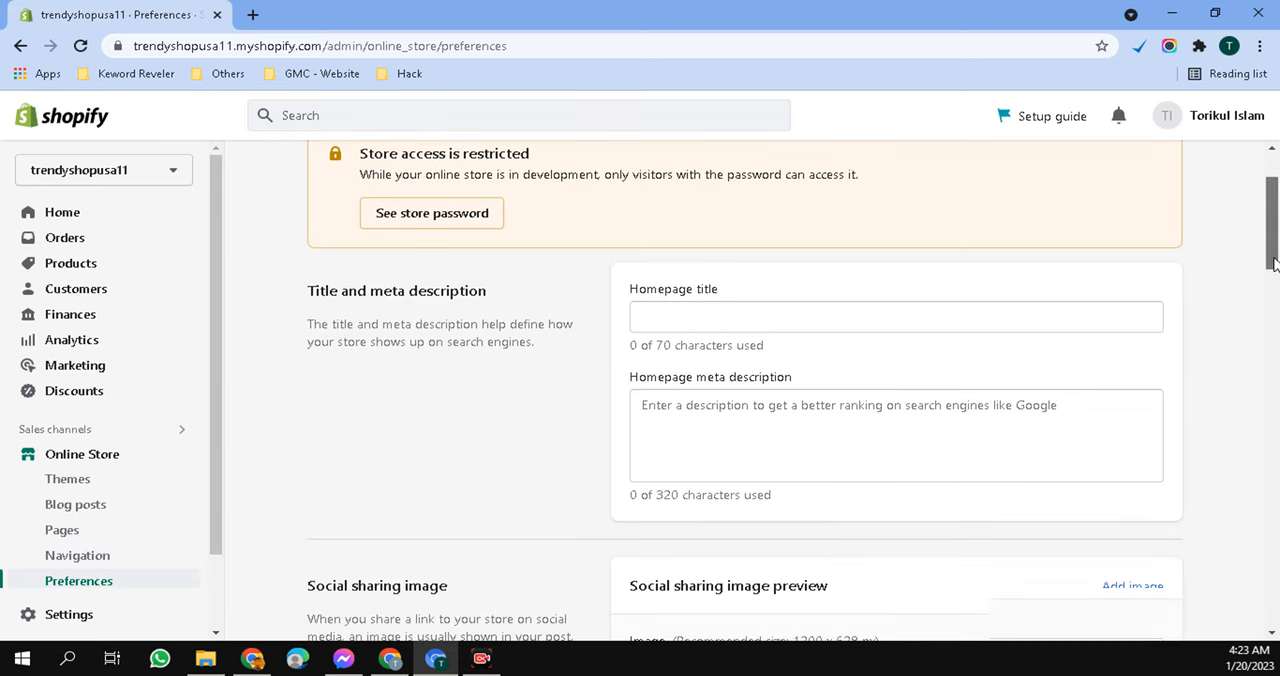
{"action": "left_click", "coordinate": [79, 221]}
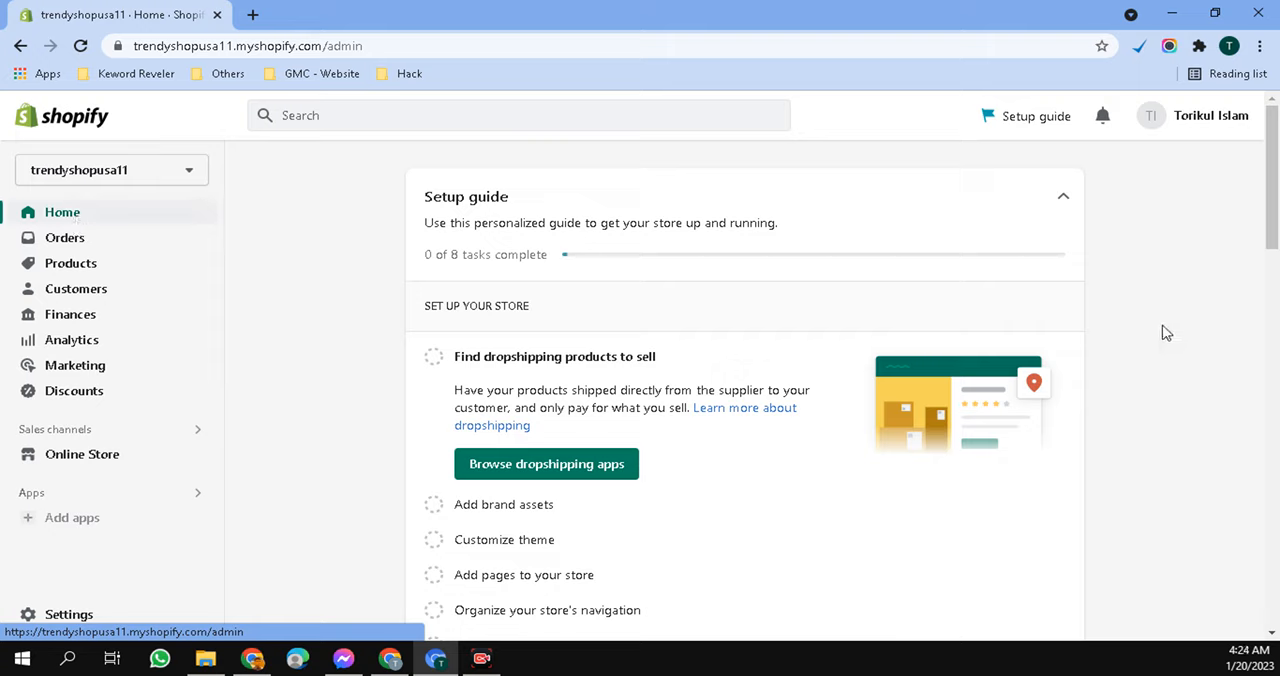
{"action": "scroll", "coordinate": [135, 484], "scroll_direction": "down", "scroll_amount": 4}
{"action": "scroll", "coordinate": [586, 591], "scroll_direction": "up", "scroll_amount": 4}
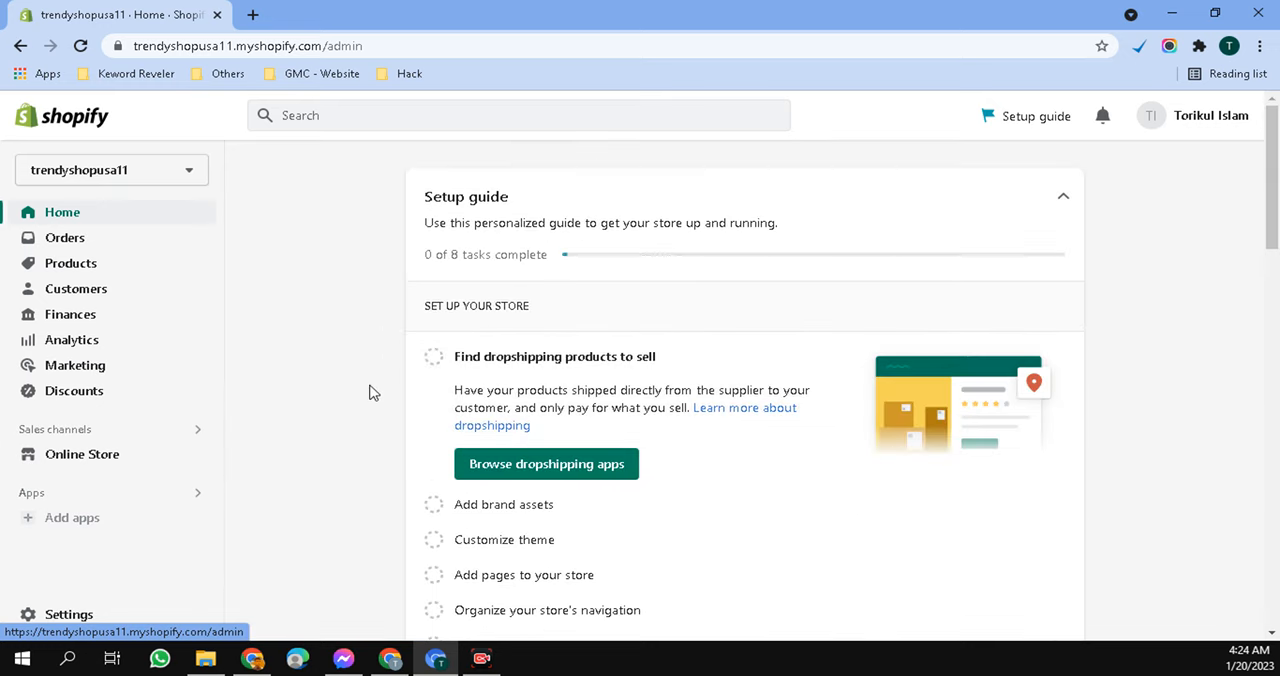